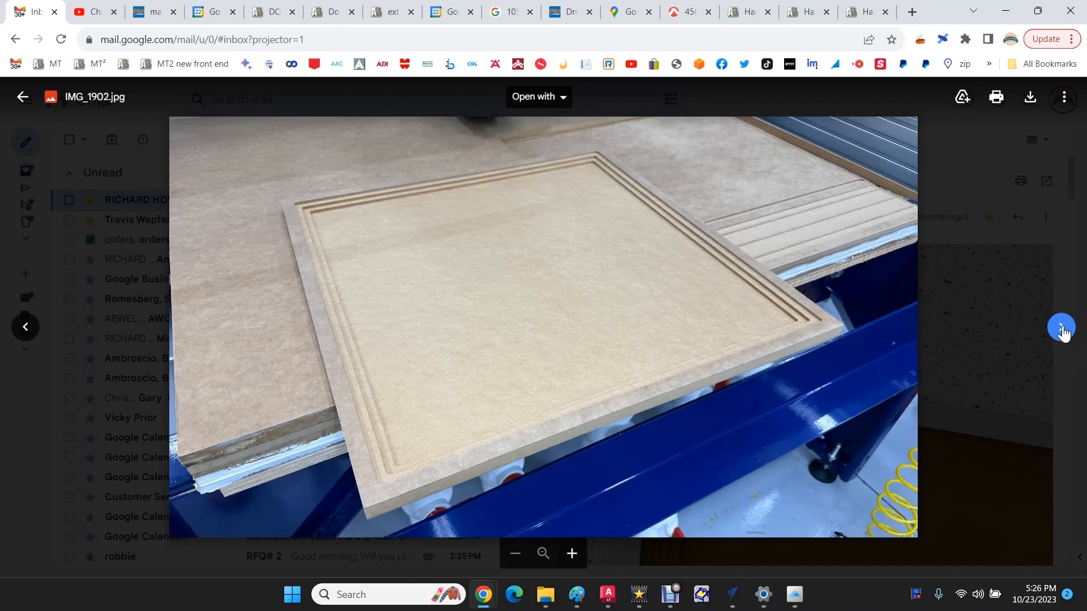
# Look through the attached photos of the routed panel and its stepped border grooves
pyautogui.click(1062, 329)
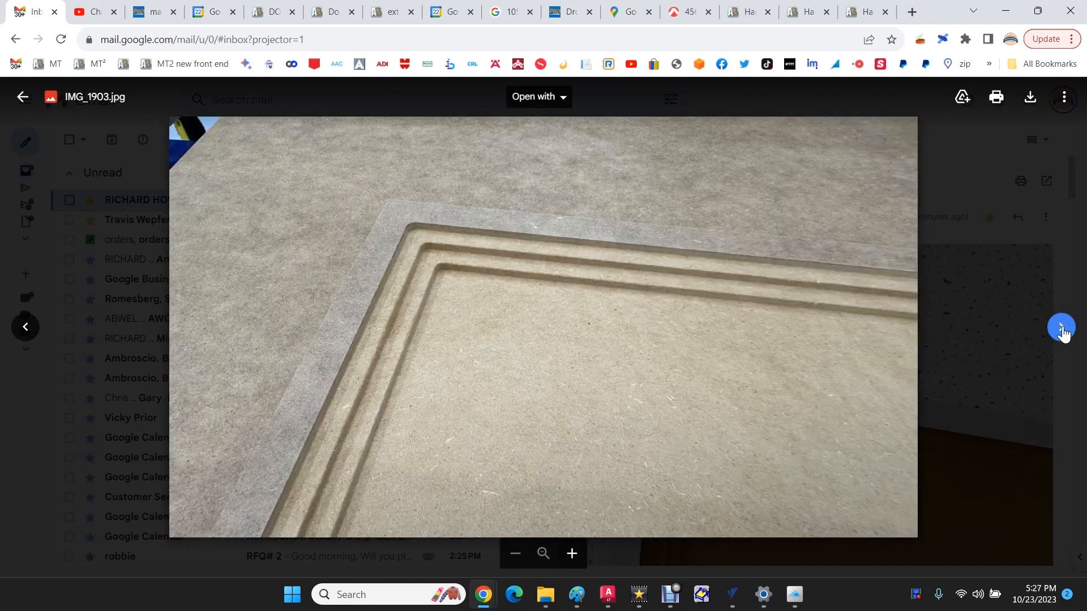
pyautogui.click(1062, 330)
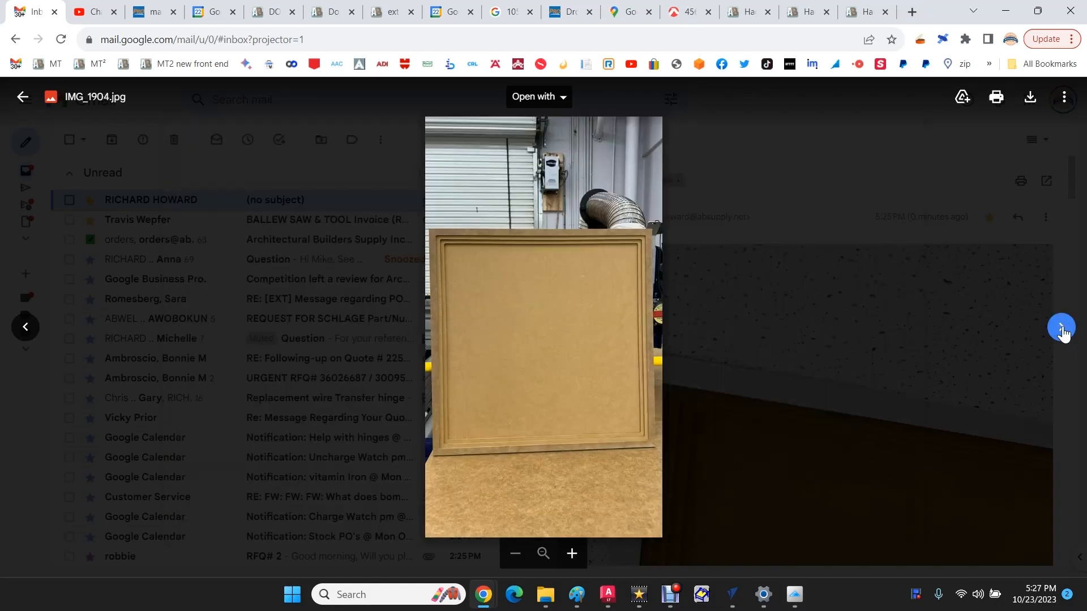
pyautogui.click(1062, 330)
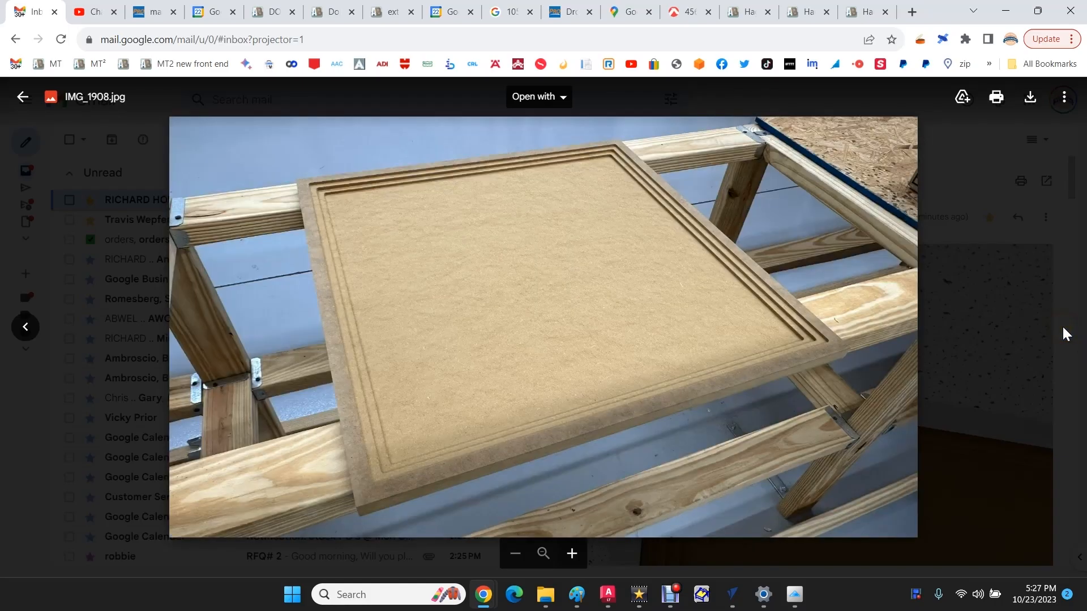
pyautogui.click(1064, 331)
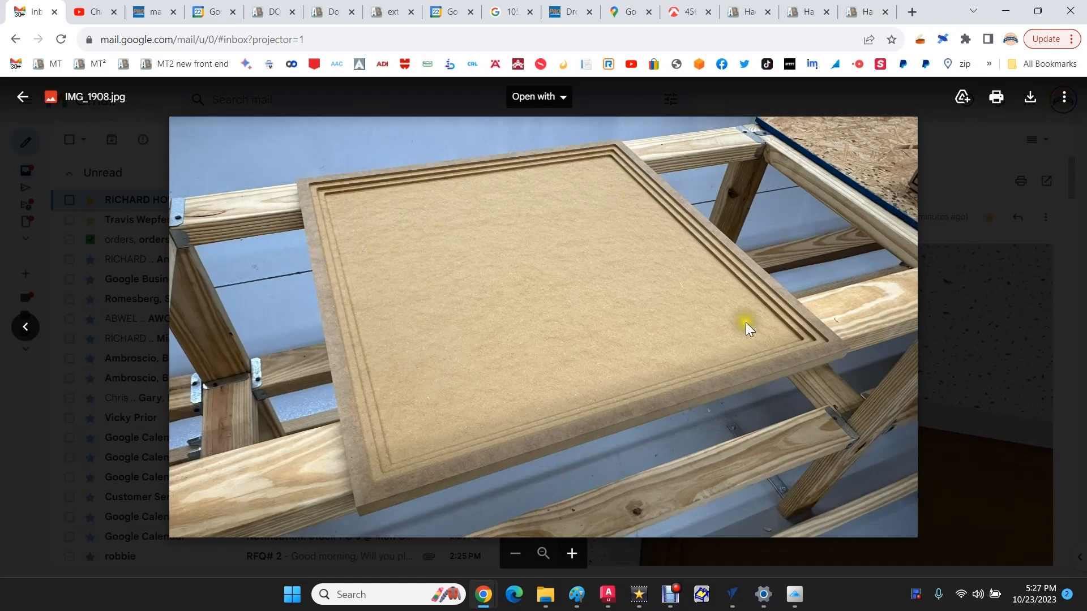
pyautogui.click(23, 333)
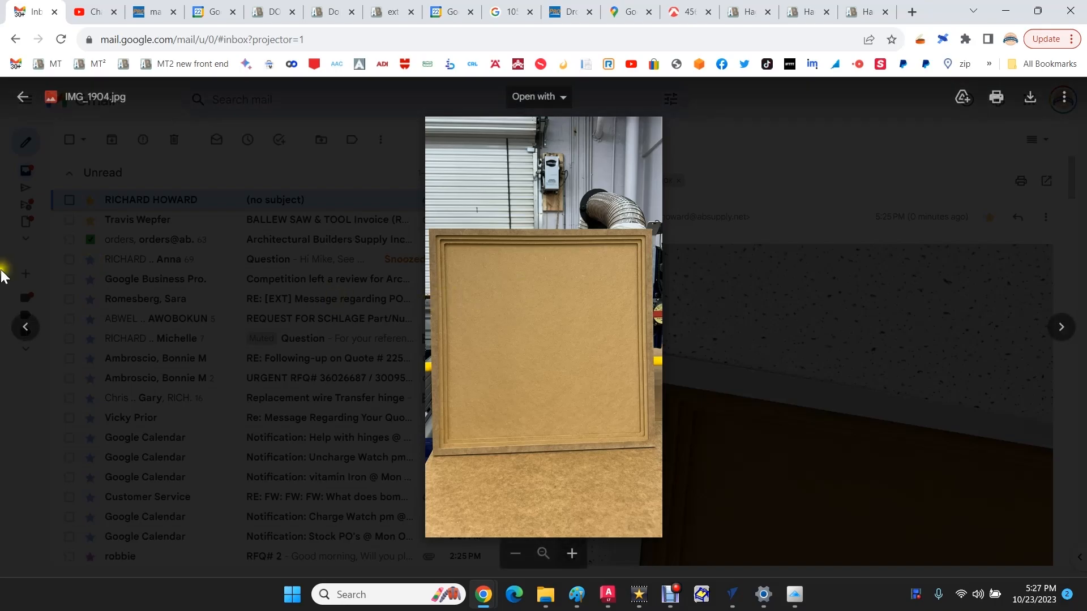
pyautogui.click(23, 328)
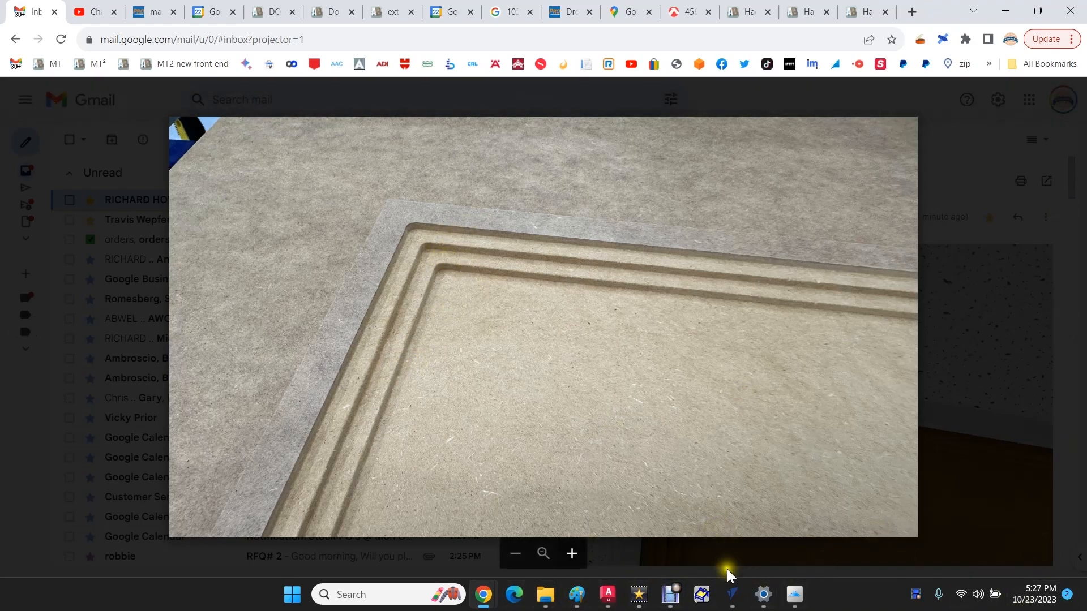
# Switch to VCarve Pro and review the pocket toolpath settings of the existing panel job
pyautogui.moveTo(735, 607)
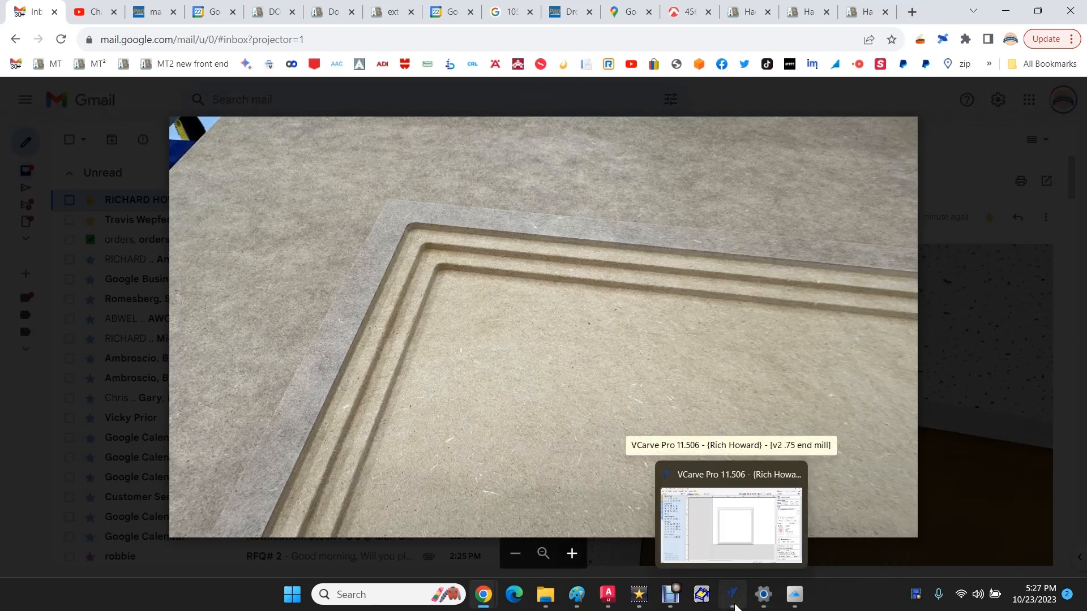
pyautogui.click(734, 604)
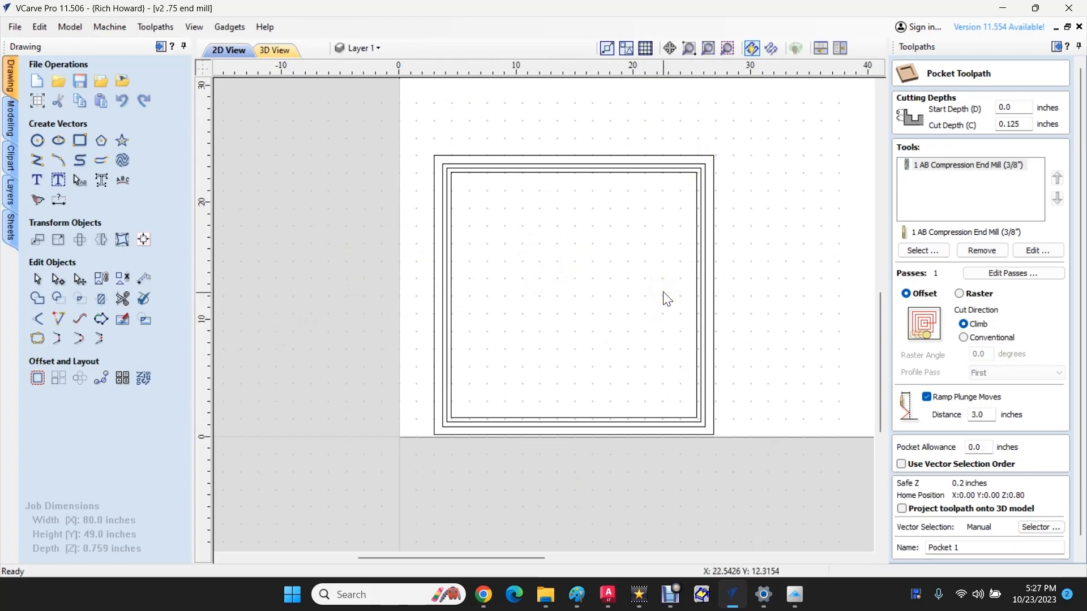
pyautogui.scroll(-2, 665, 287)
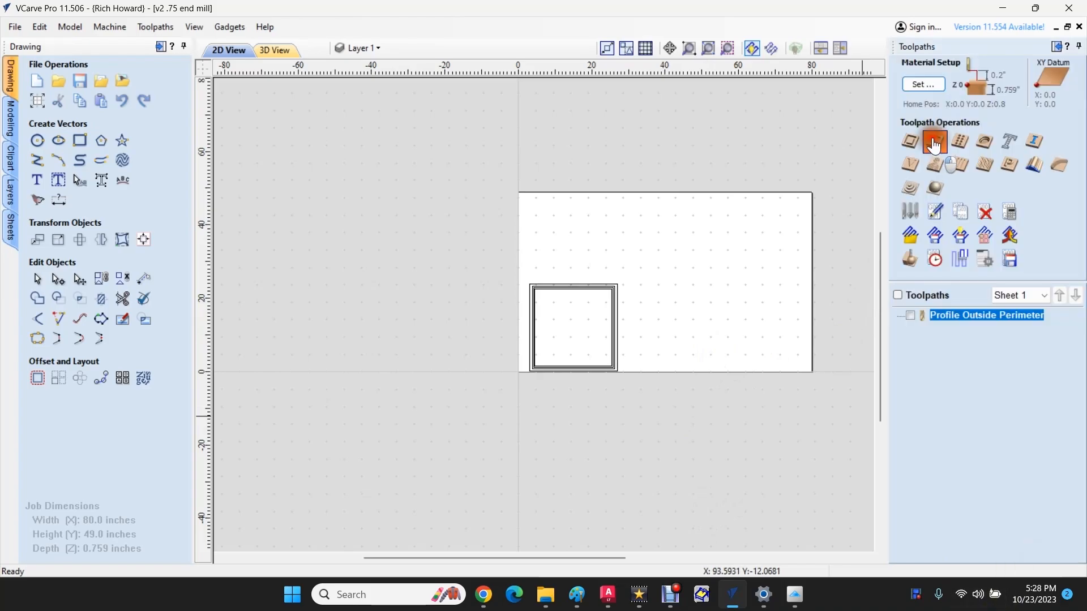
pyautogui.click(930, 135)
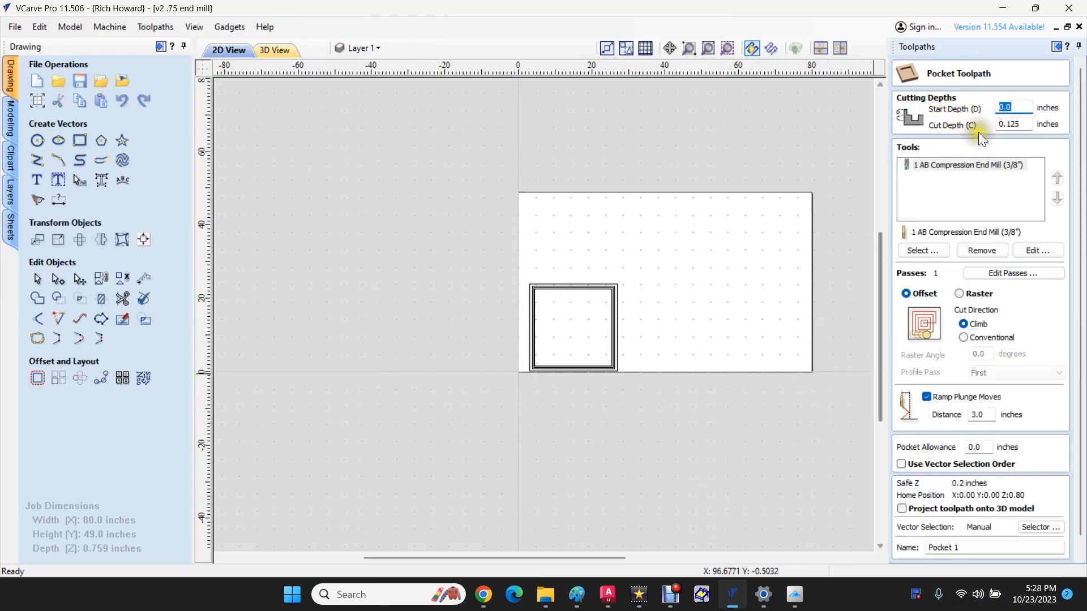
pyautogui.scroll(-2, 824, 383)
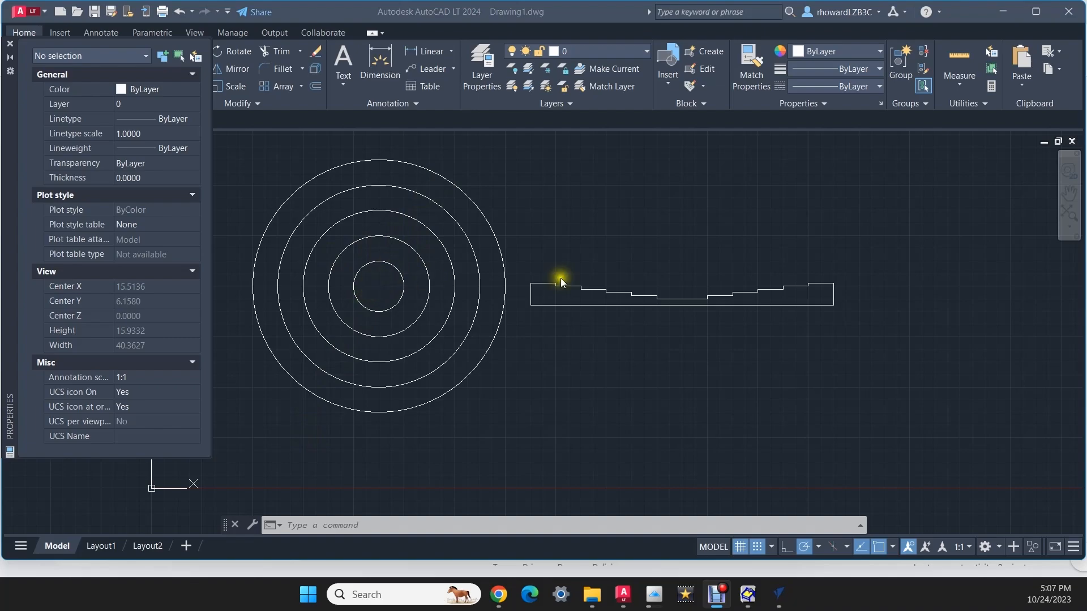
# Examine the concentric circles and the stepped section profile in the AutoCAD drawing
pyautogui.scroll(3, 538, 278)
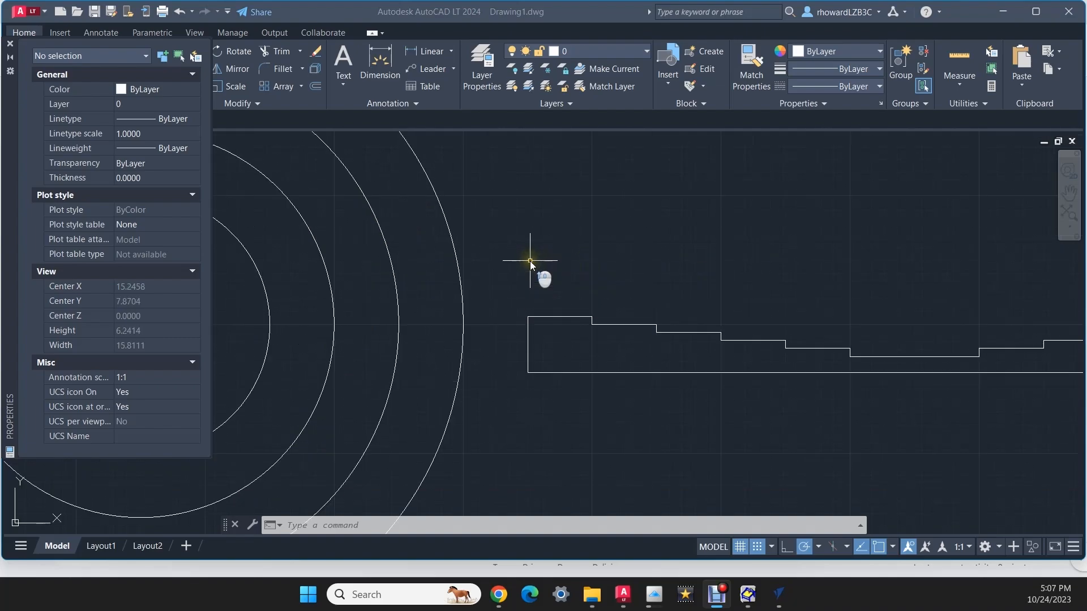
pyautogui.scroll(-1, 591, 302)
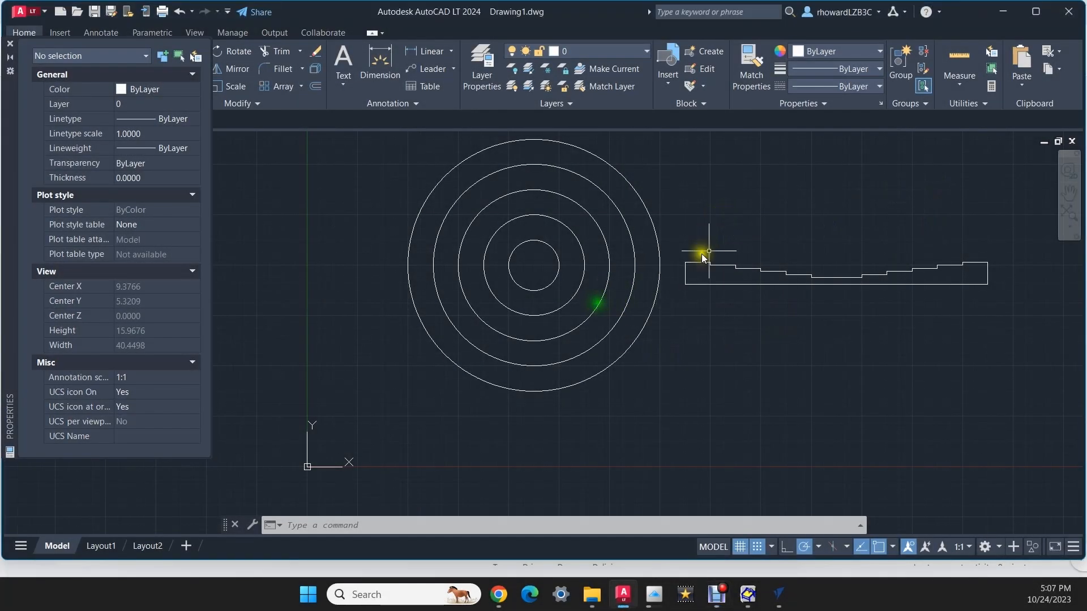
pyautogui.scroll(-2, 798, 261)
pyautogui.scroll(4, 783, 252)
pyautogui.scroll(-2, 815, 249)
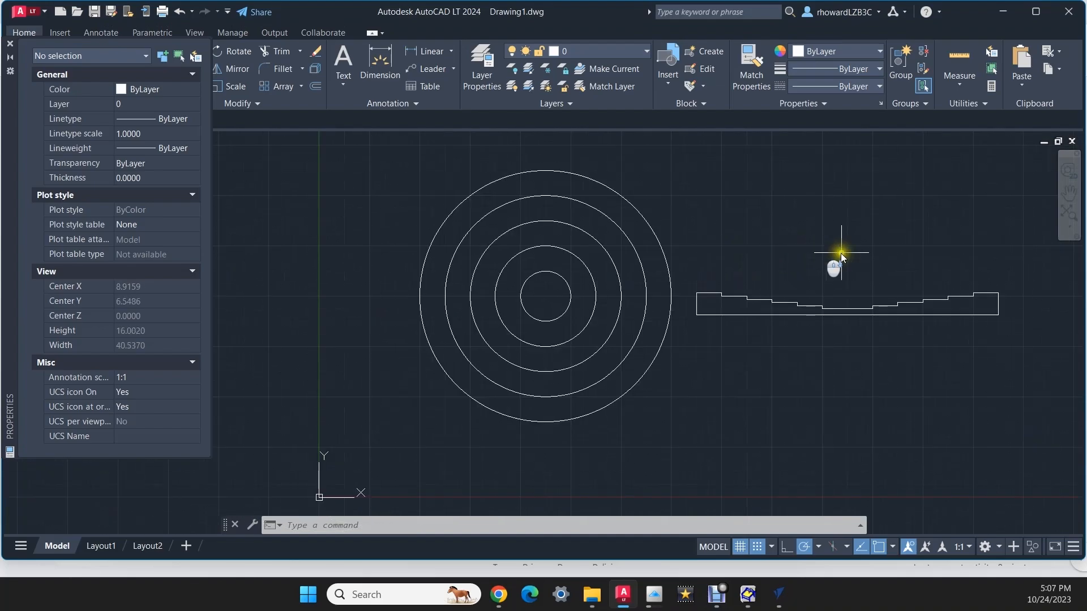
pyautogui.moveTo(838, 250)
pyautogui.mouseDown(button='middle')
pyautogui.moveTo(793, 282)
pyautogui.moveTo(759, 267)
pyautogui.mouseUp(button='middle')
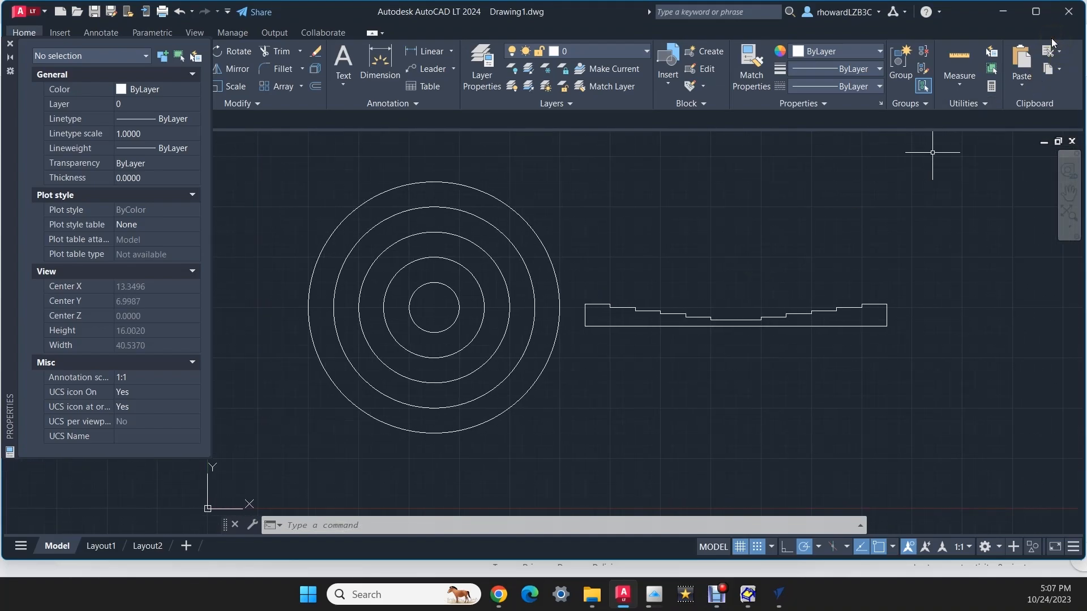
# Switch from AutoCAD to VCarve Pro, maximize its window and create a new file
pyautogui.click(1003, 11)
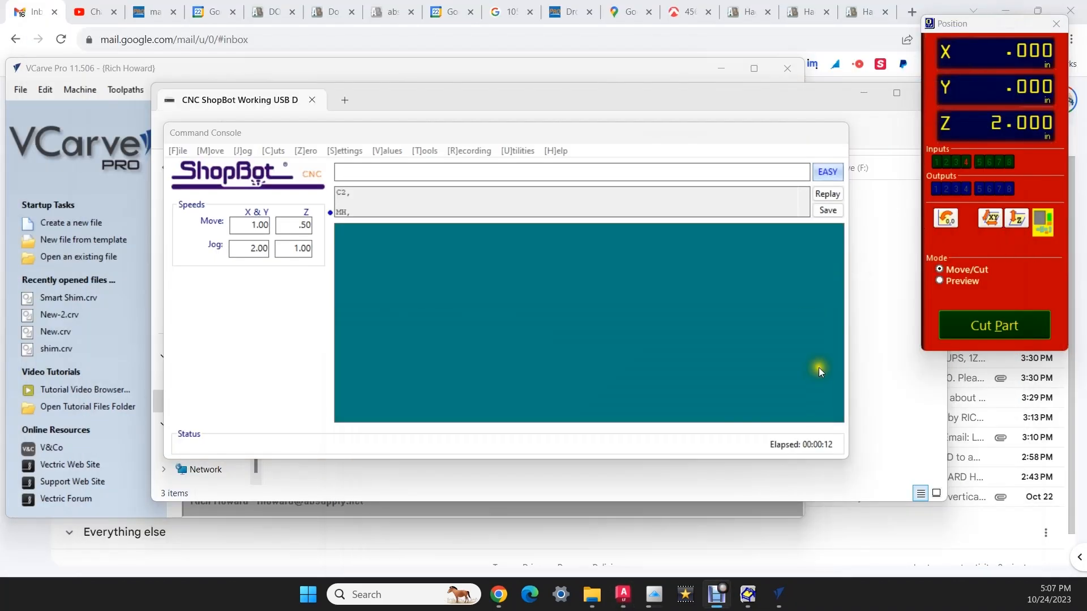
pyautogui.click(65, 212)
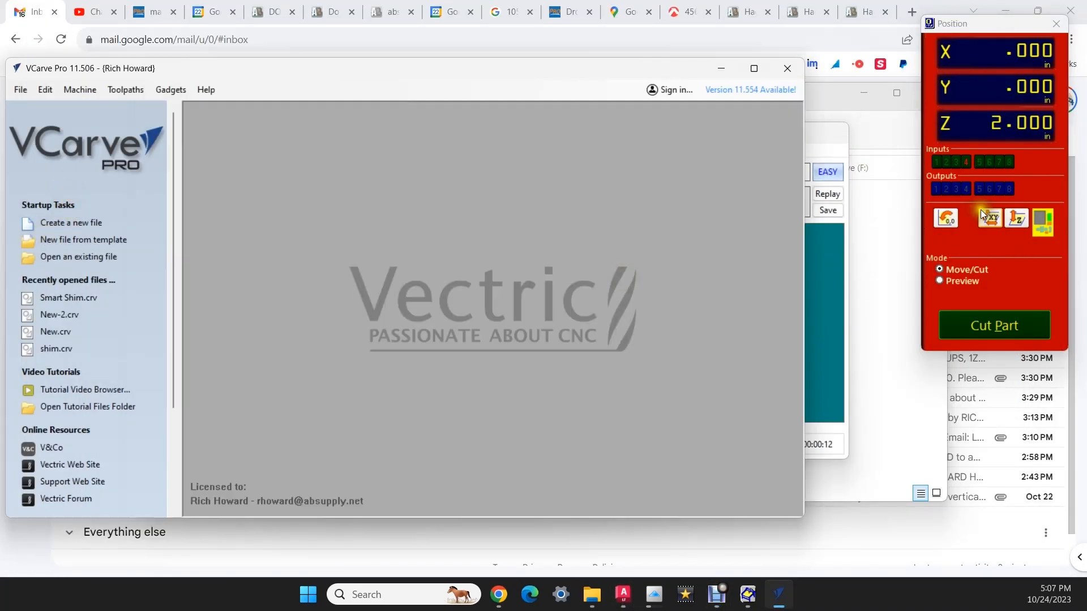
pyautogui.click(754, 68)
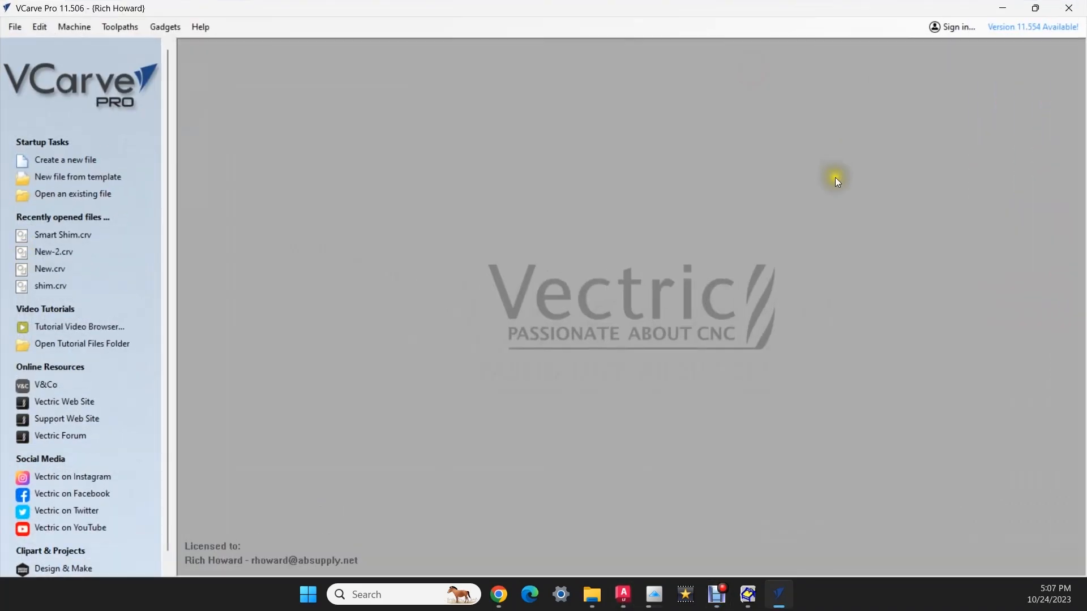
pyautogui.click(39, 164)
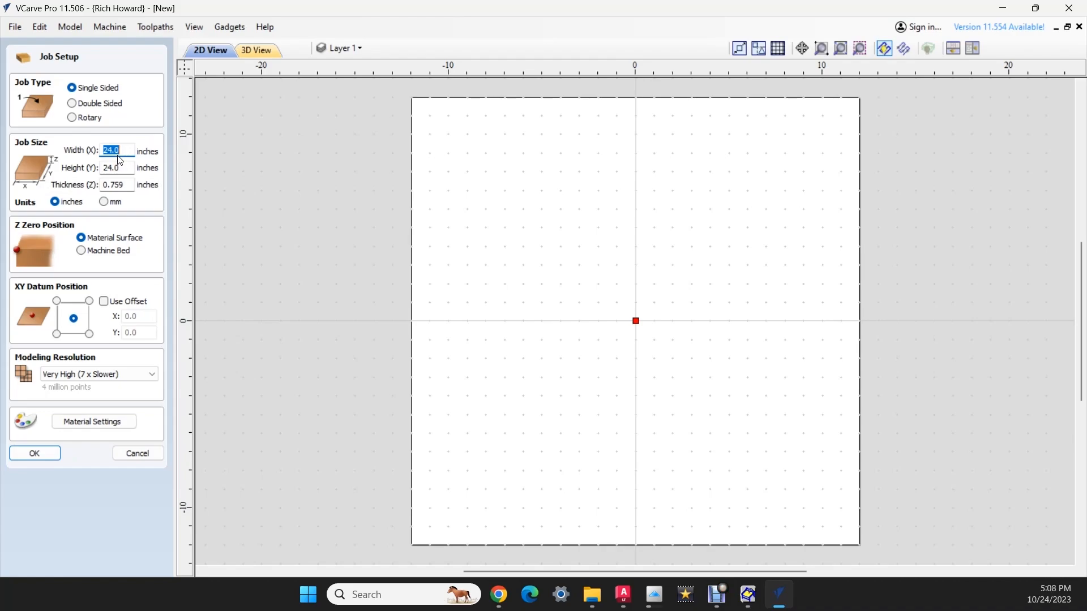
# Set the job width to 12 inches and place the XY datum at the lower-left corner of the material
pyautogui.write('12')
pyautogui.press('Tab')
pyautogui.press('Tab')
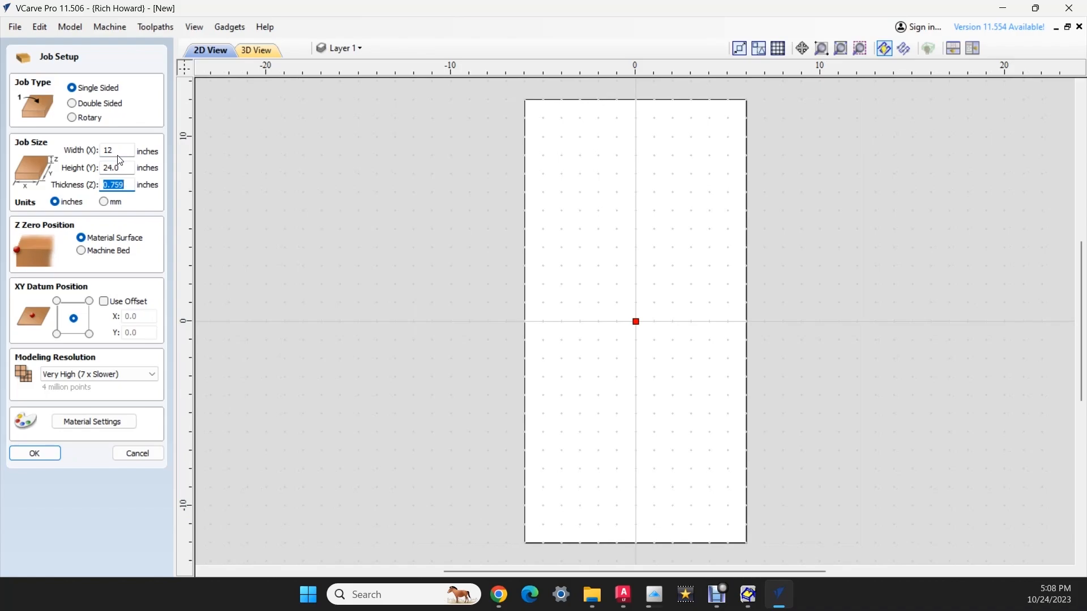
pyautogui.click(57, 333)
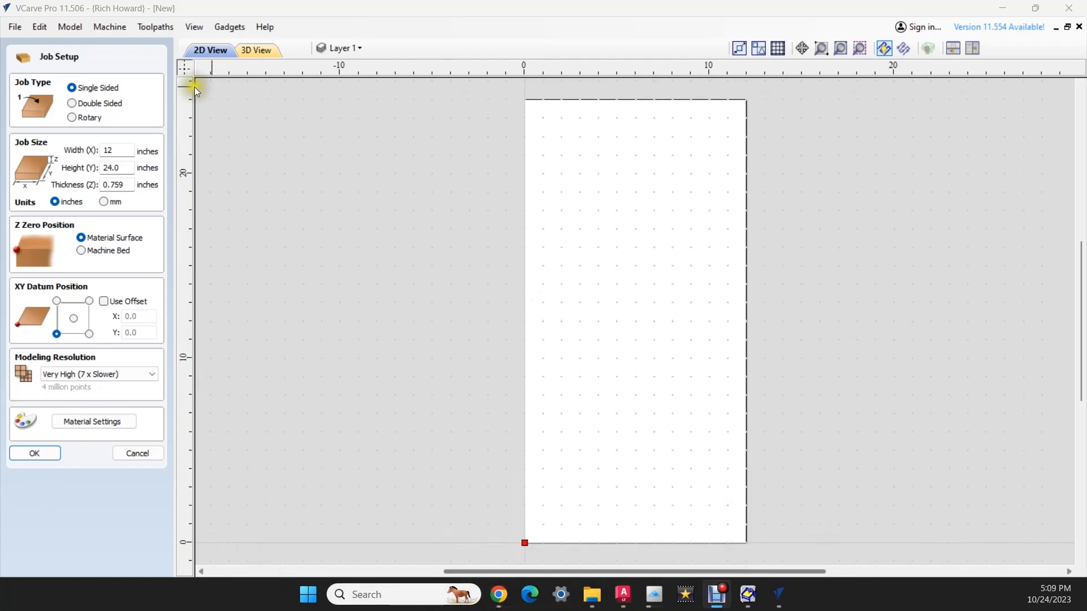
# Set the material thickness to 0.713 inches with Very High modeling resolution and accept the job setup
pyautogui.click(130, 185)
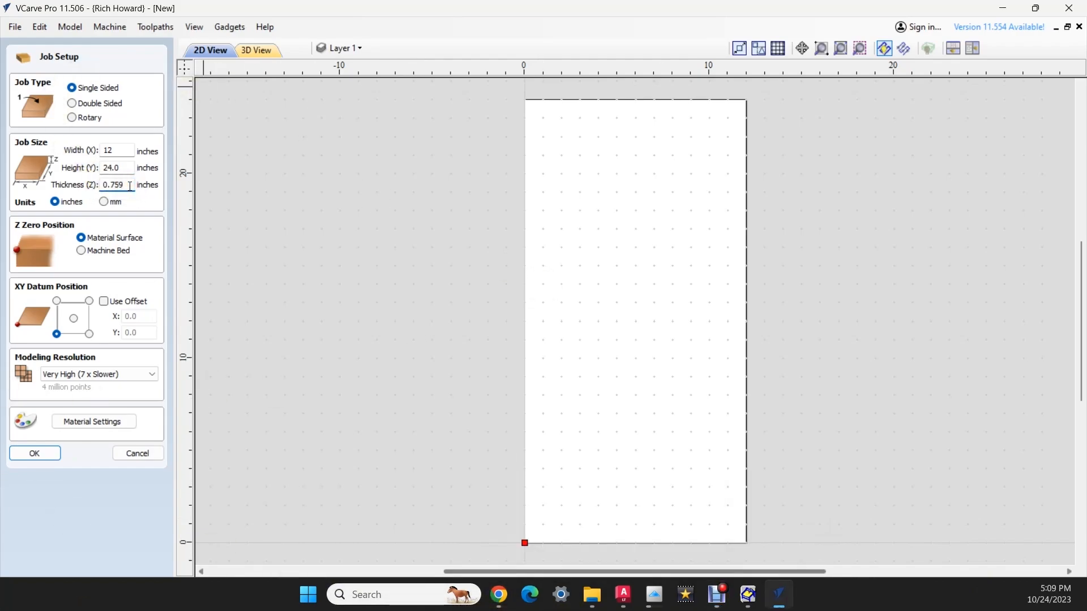
pyautogui.press('BackSpace')
pyautogui.press('BackSpace')
pyautogui.write('13')
pyautogui.click(84, 379)
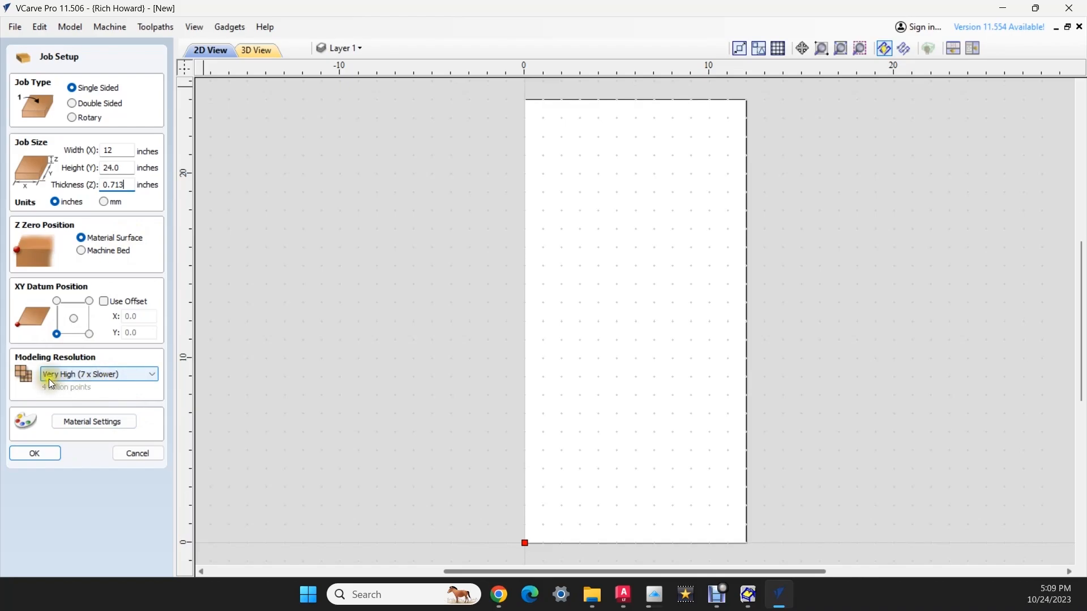
pyautogui.click(51, 451)
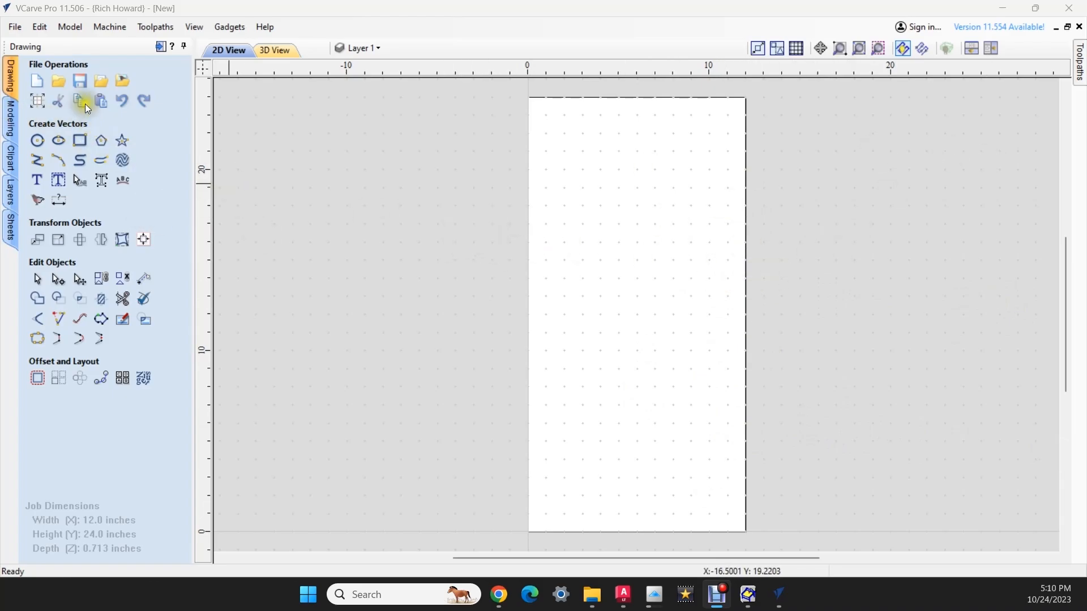
# Reopen the job setup and set the job width to 24 inches
pyautogui.click(36, 102)
pyautogui.write('2')
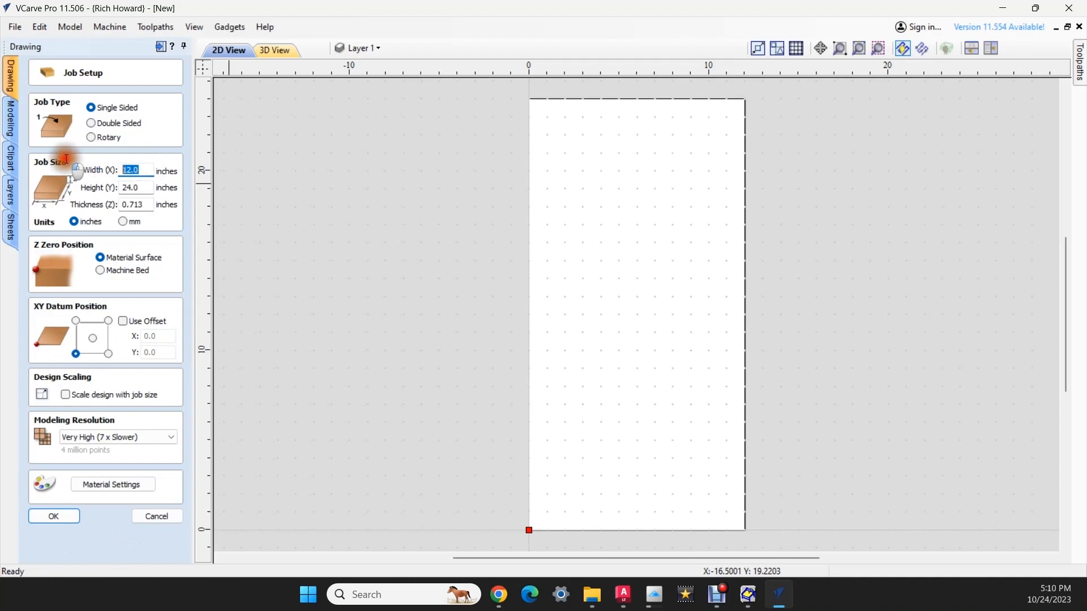
pyautogui.write('4')
pyautogui.press('Tab')
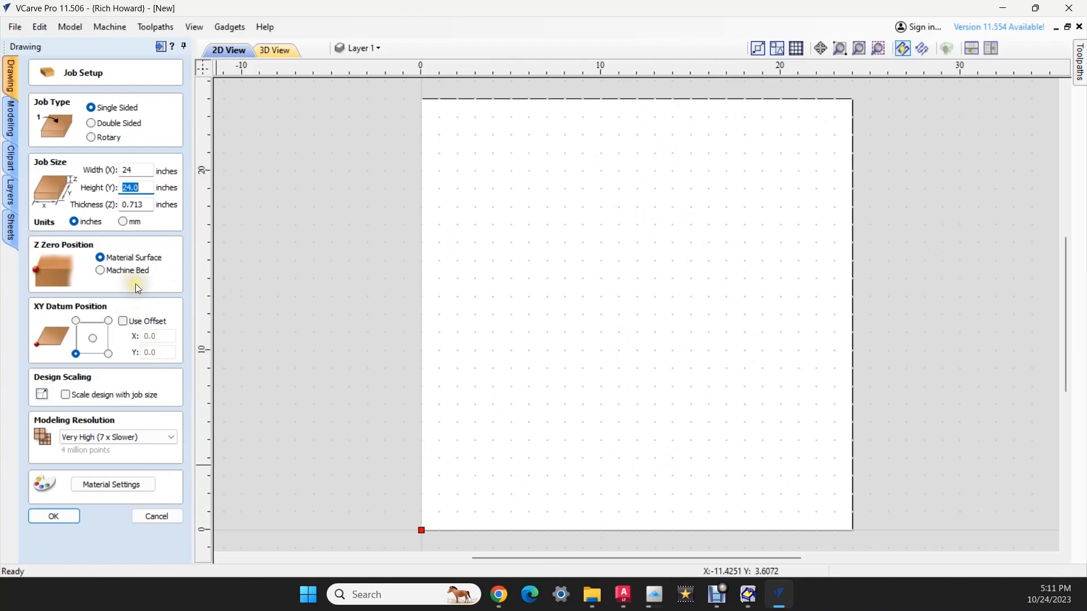
# Place vertical and horizontal guides through the material's center at 12 inches and accept the job setup
pyautogui.click(633, 264)
pyautogui.moveTo(633, 263); pyautogui.dragTo(635, 263)
pyautogui.moveTo(674, 69); pyautogui.dragTo(697, 310)
pyautogui.click(59, 517)
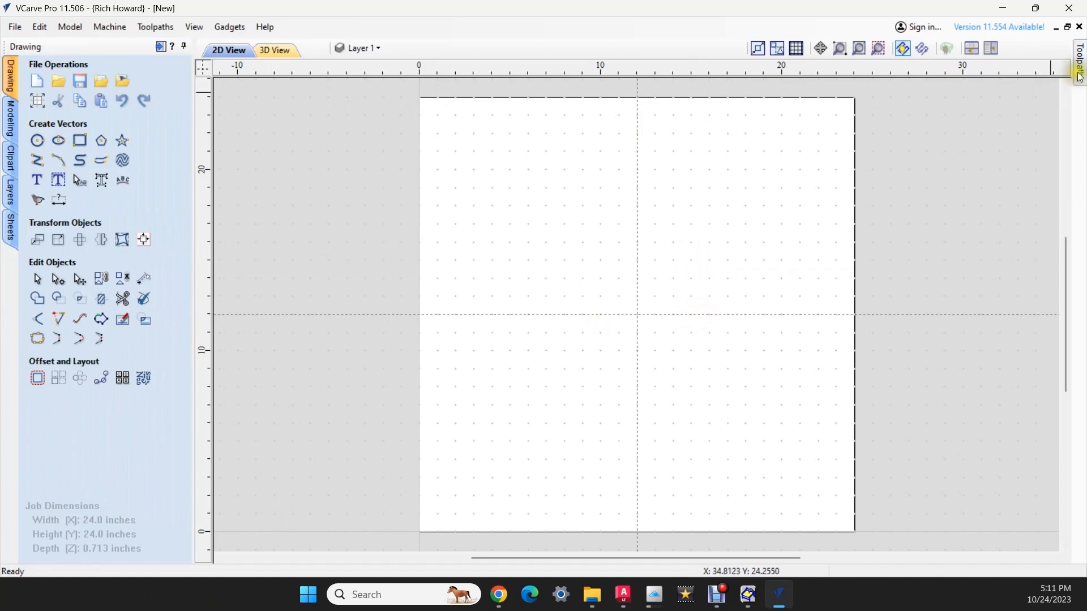
# Draw two concentric circles with diameters of 10 and 8 inches, centered at X 12, Y 12
pyautogui.click(38, 140)
pyautogui.doubleClick(94, 171)
pyautogui.write('8')
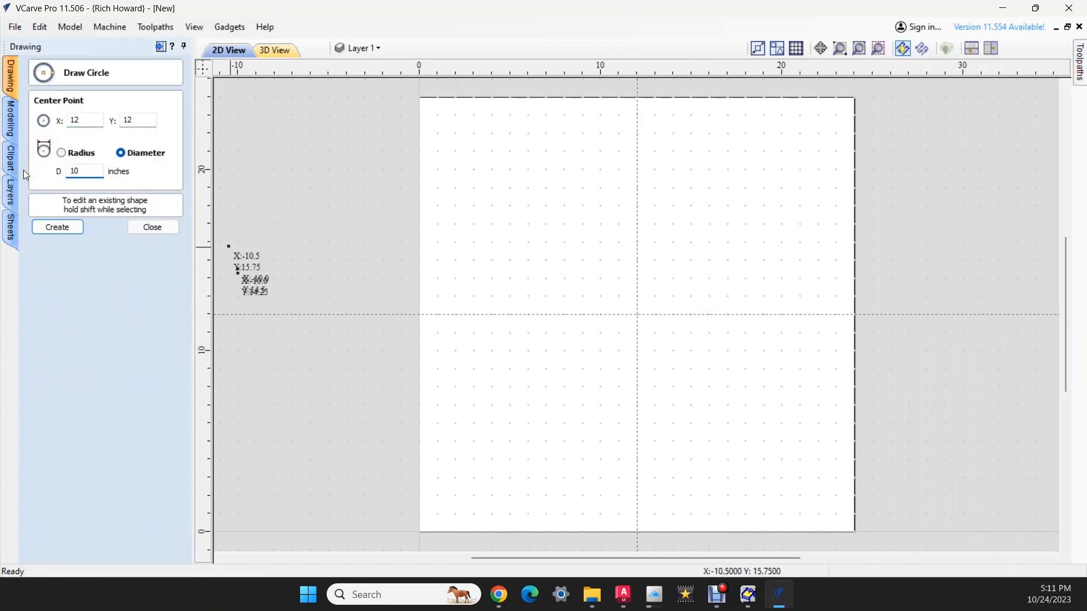
pyautogui.click(54, 226)
pyautogui.press('BackSpace')
pyautogui.write('6')
pyautogui.click(67, 226)
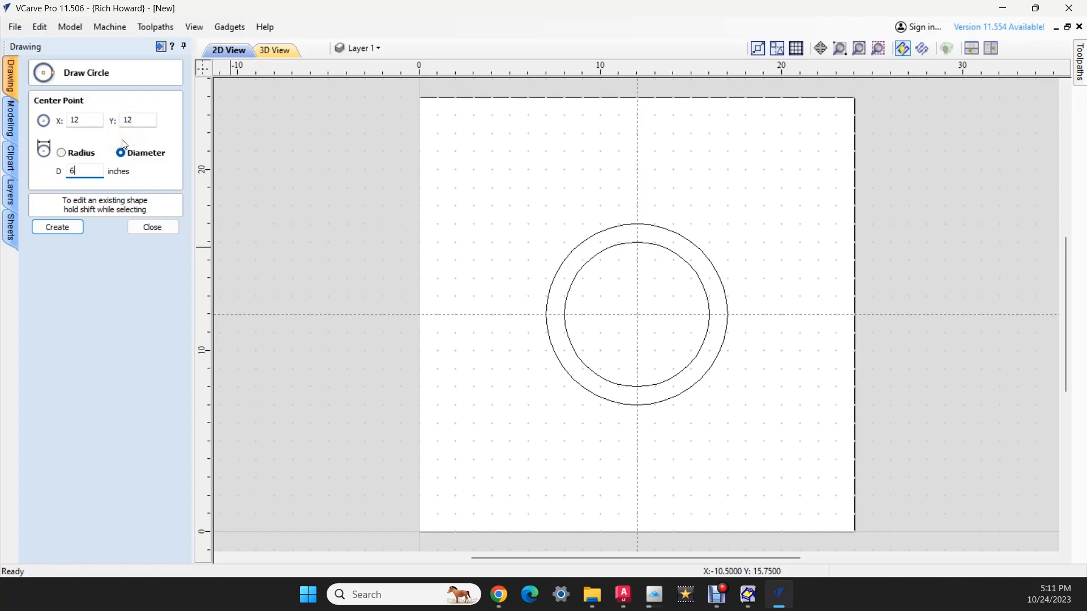
# Add concentric circles with diameters of 6, 4 and 2 inches around the same center point
pyautogui.click(60, 227)
pyautogui.write('4')
pyautogui.click(59, 228)
pyautogui.moveTo(89, 171); pyautogui.dragTo(1, 170)
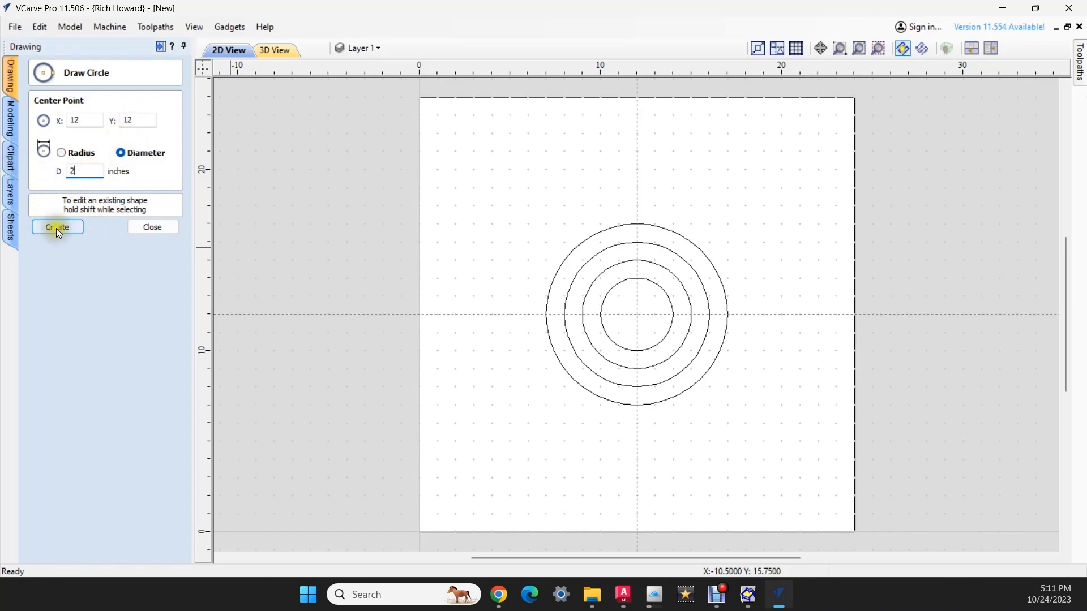
pyautogui.click(57, 227)
pyautogui.click(152, 227)
# Check the XY datum position in the job setup
pyautogui.click(35, 79)
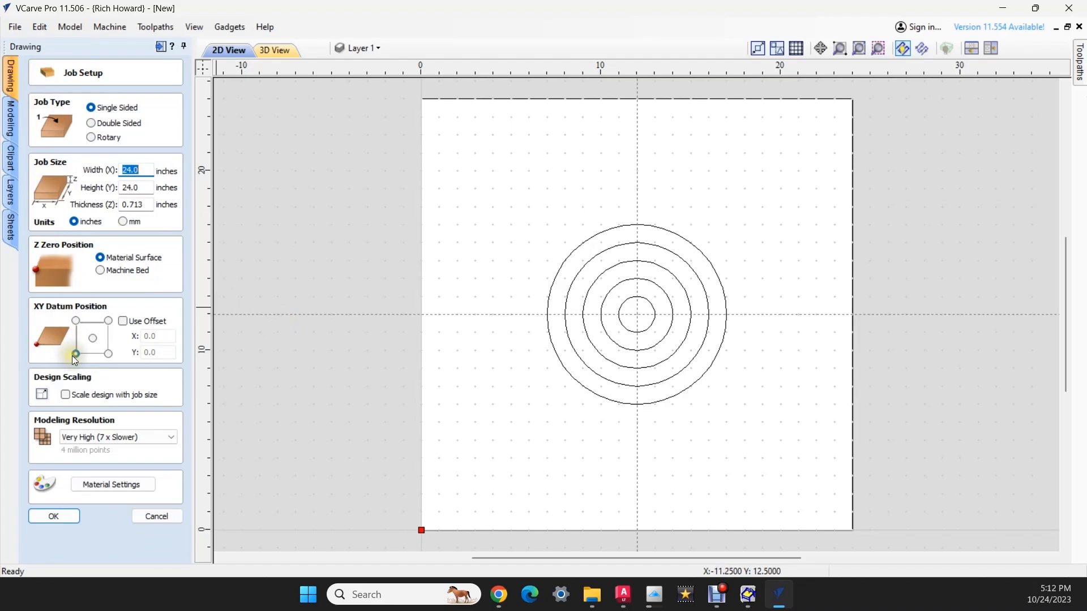
pyautogui.press('Return')
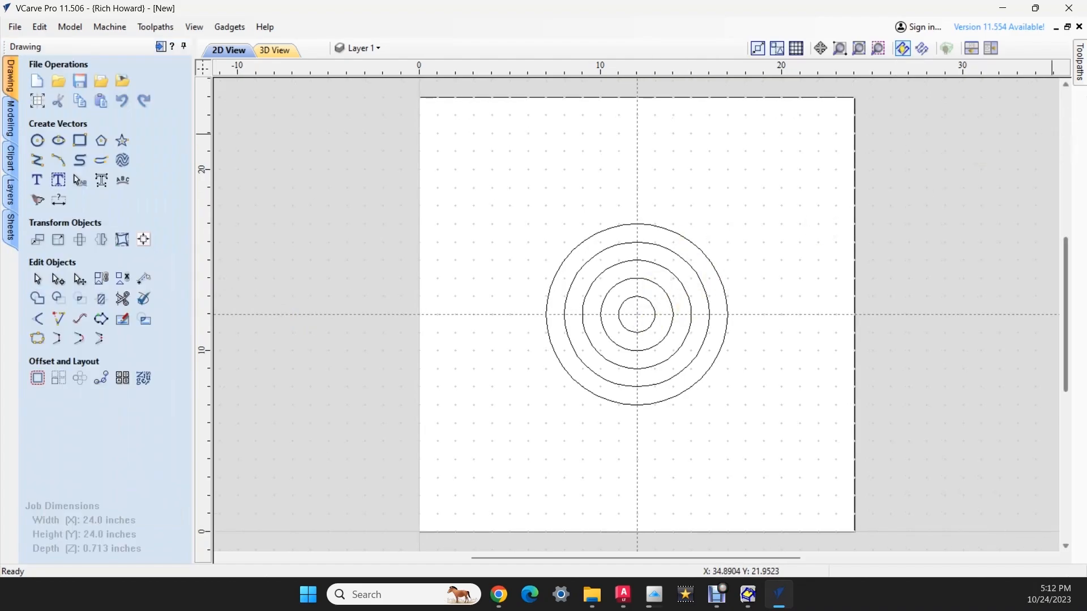
# Calculate a 0.125-inch-deep pocket toolpath named 10" circle for the outermost circle with the 3/8-inch compression end mill, and preview it
pyautogui.click(1079, 61)
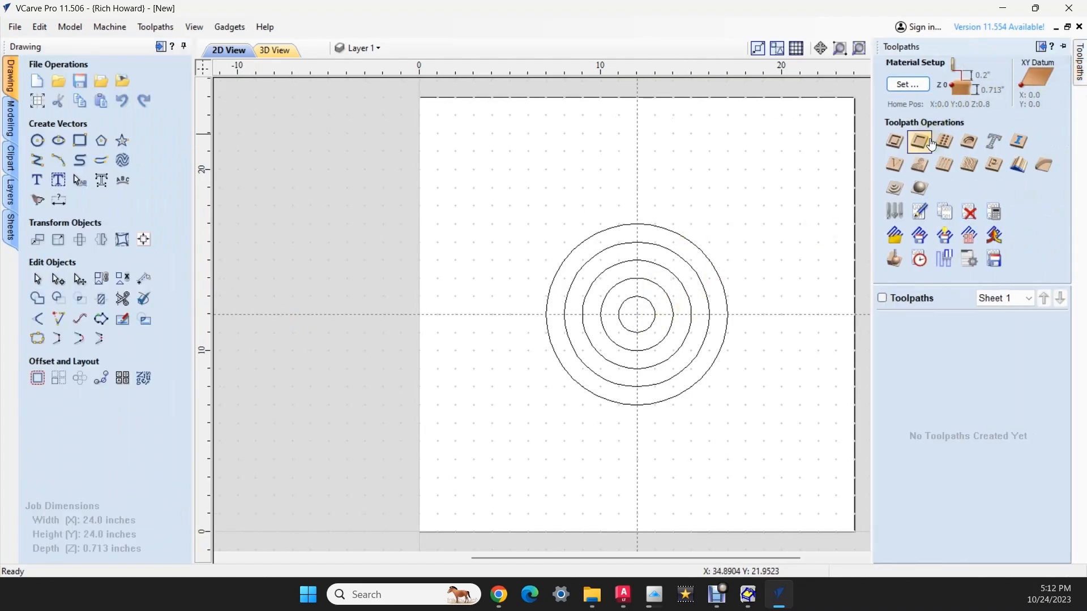
pyautogui.click(919, 142)
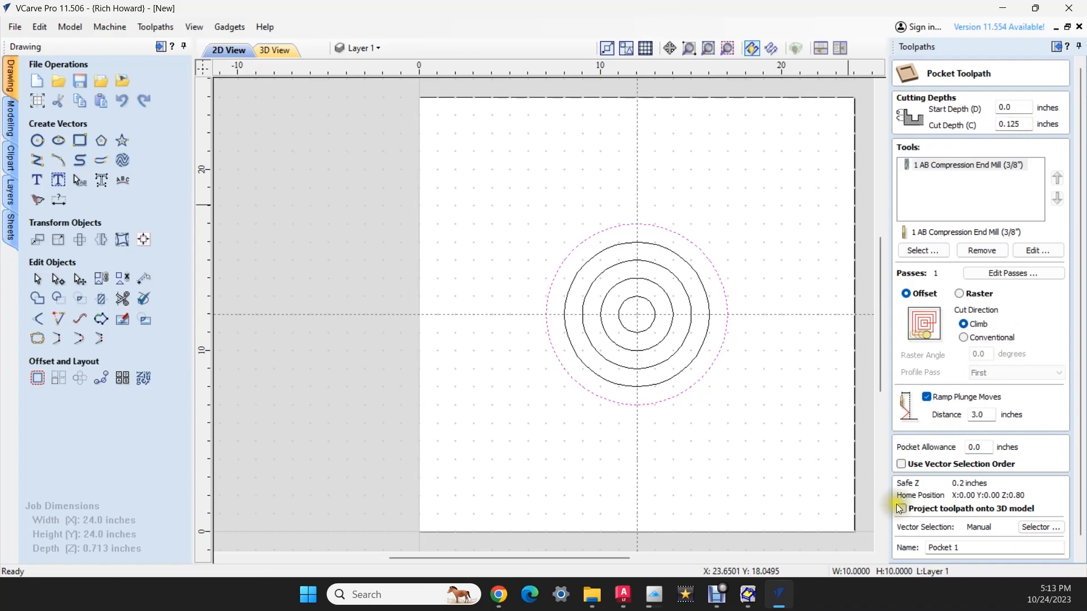
pyautogui.scroll(-1, 967, 481)
pyautogui.tripleClick(962, 530)
pyautogui.write('10')
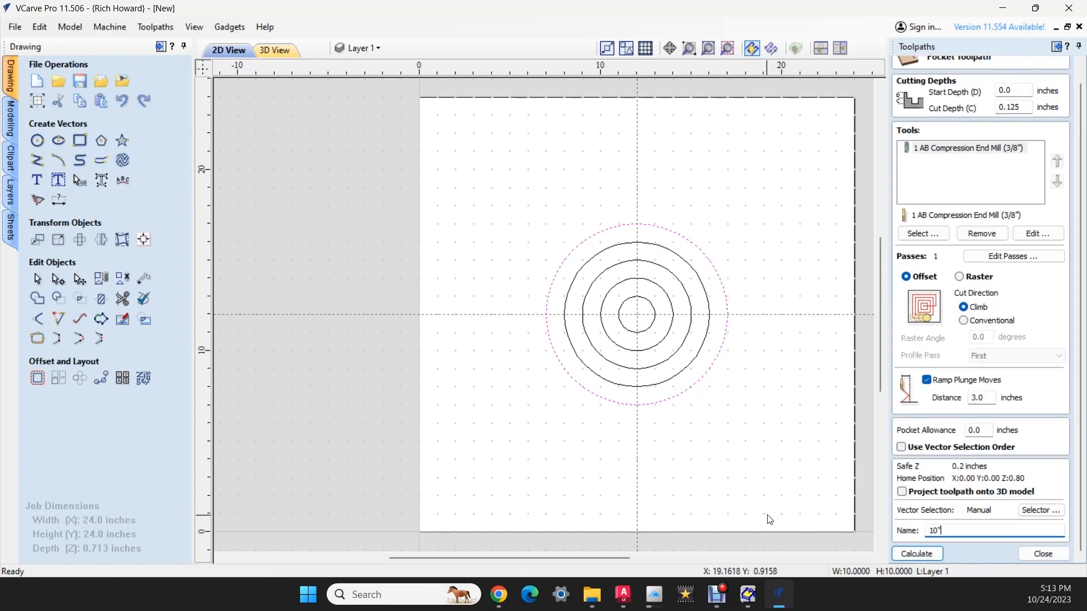
pyautogui.write('" circle')
pyautogui.click(920, 551)
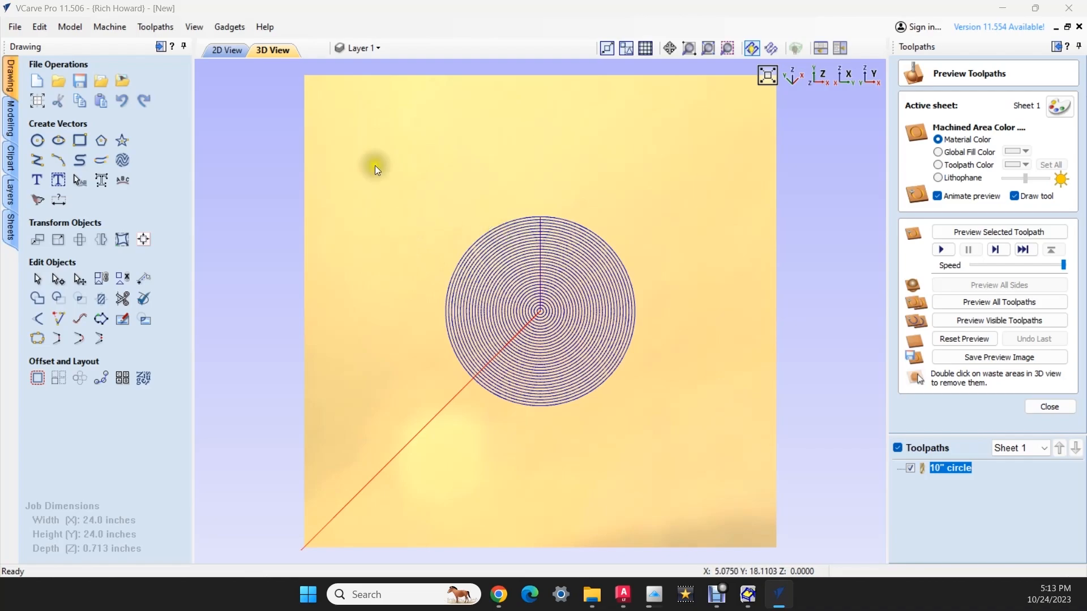
pyautogui.click(948, 233)
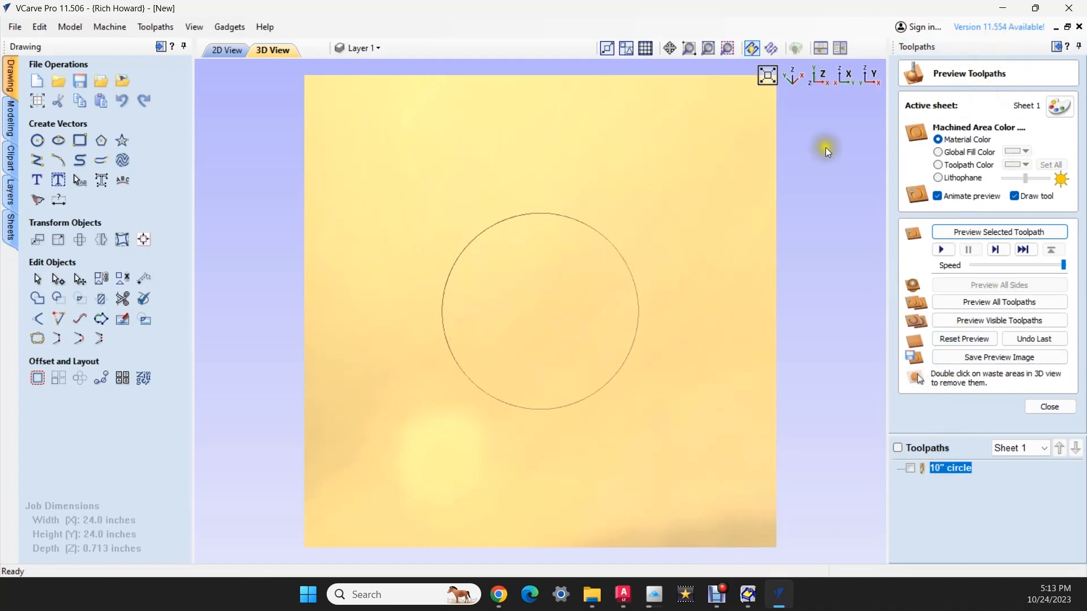
# Calculate a pocket toolpath for the 8-inch circle with a cut depth of 0.25 inches, named 8" Circle, and preview it
pyautogui.click(225, 50)
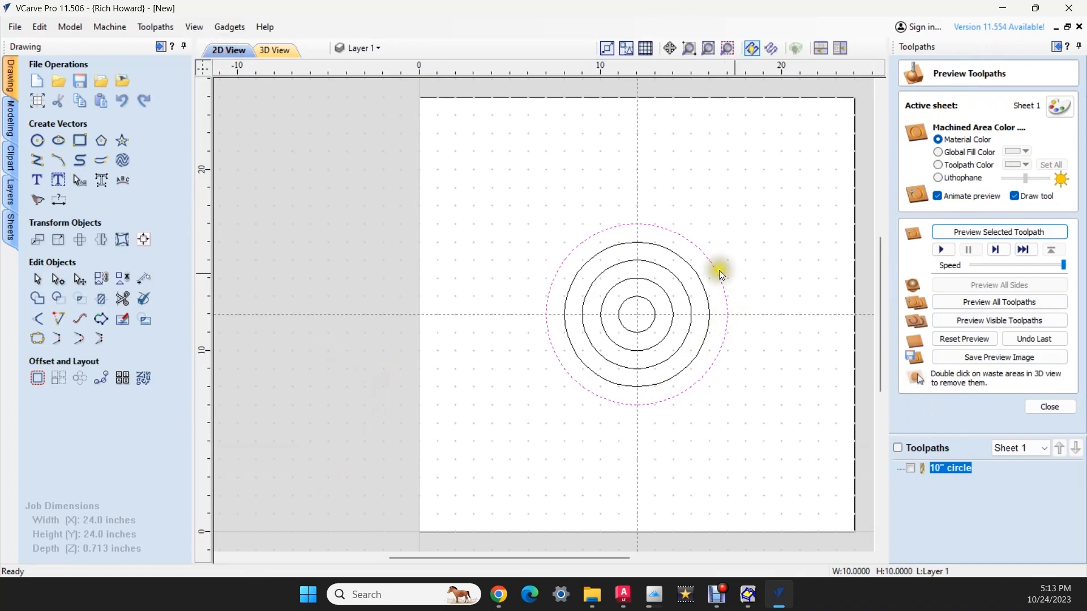
pyautogui.click(694, 272)
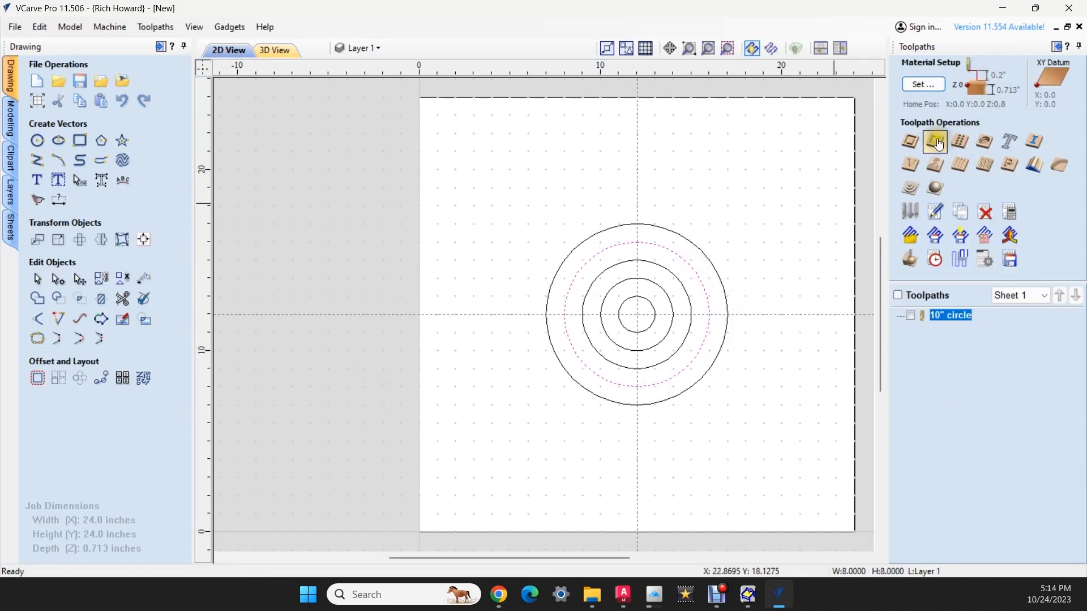
pyautogui.click(937, 143)
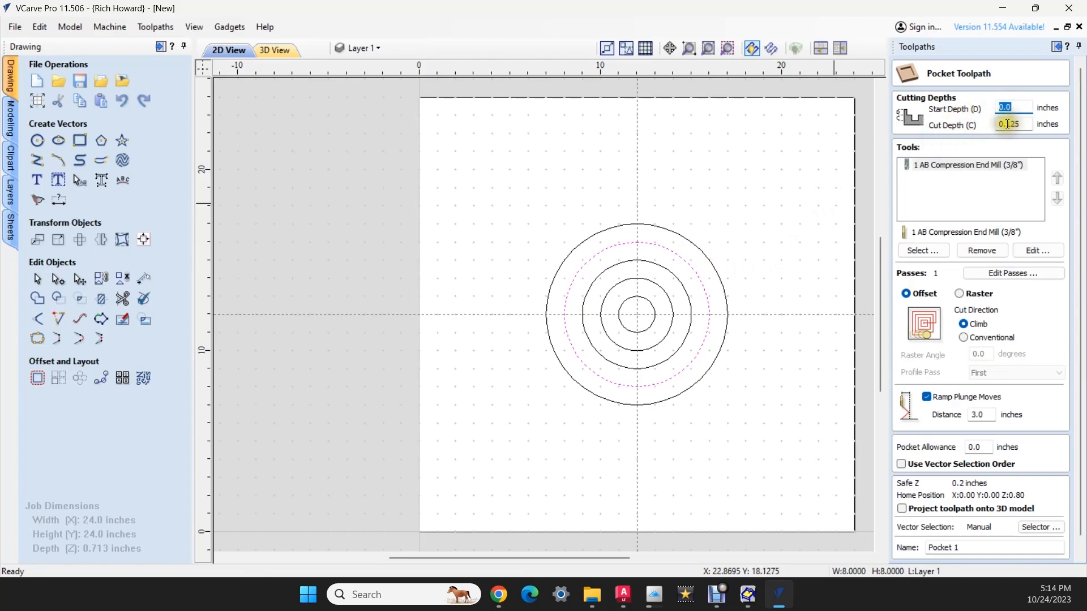
pyautogui.moveTo(1007, 124); pyautogui.dragTo(1035, 123)
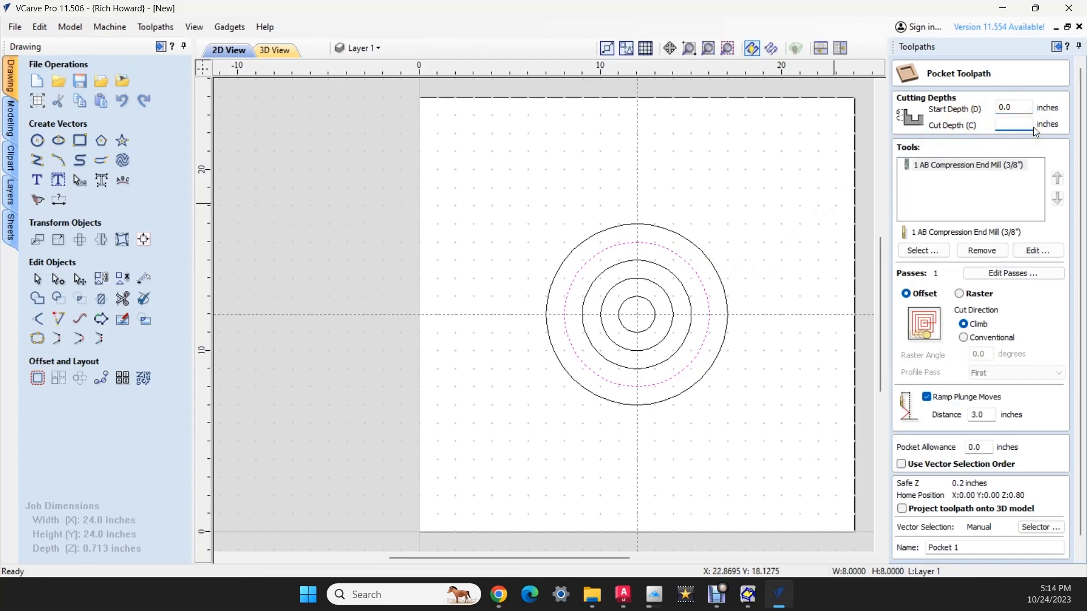
pyautogui.write('0.25')
pyautogui.moveTo(975, 545); pyautogui.dragTo(926, 547)
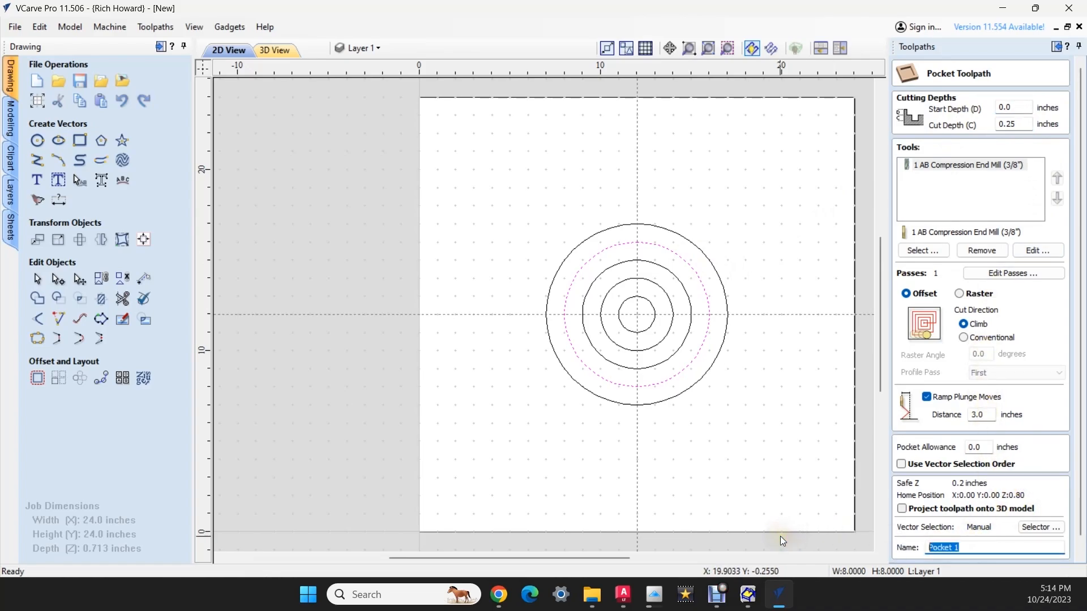
pyautogui.write('8" Circle')
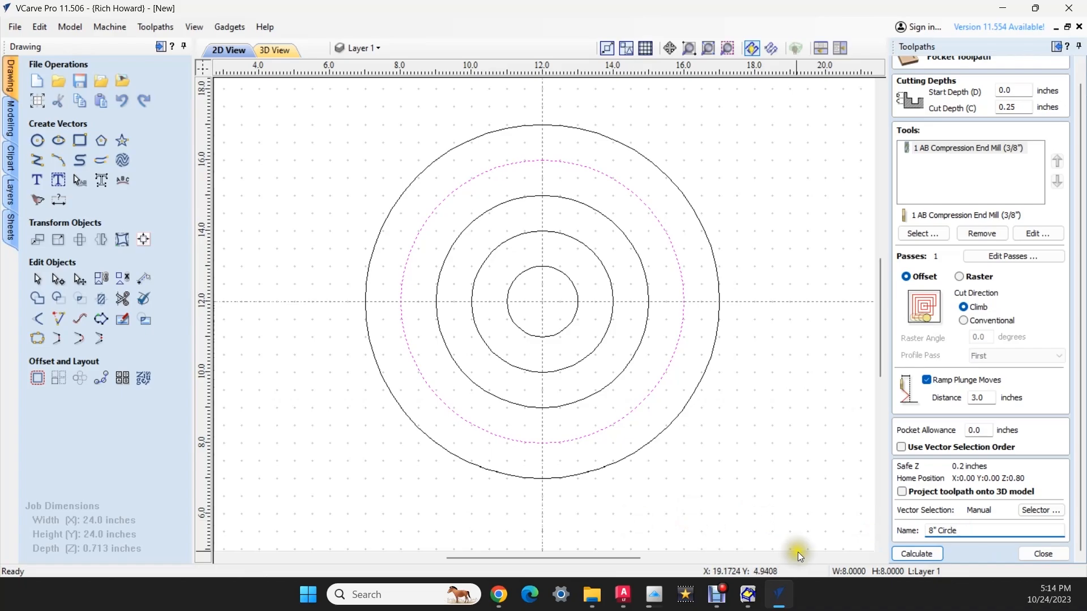
pyautogui.click(905, 552)
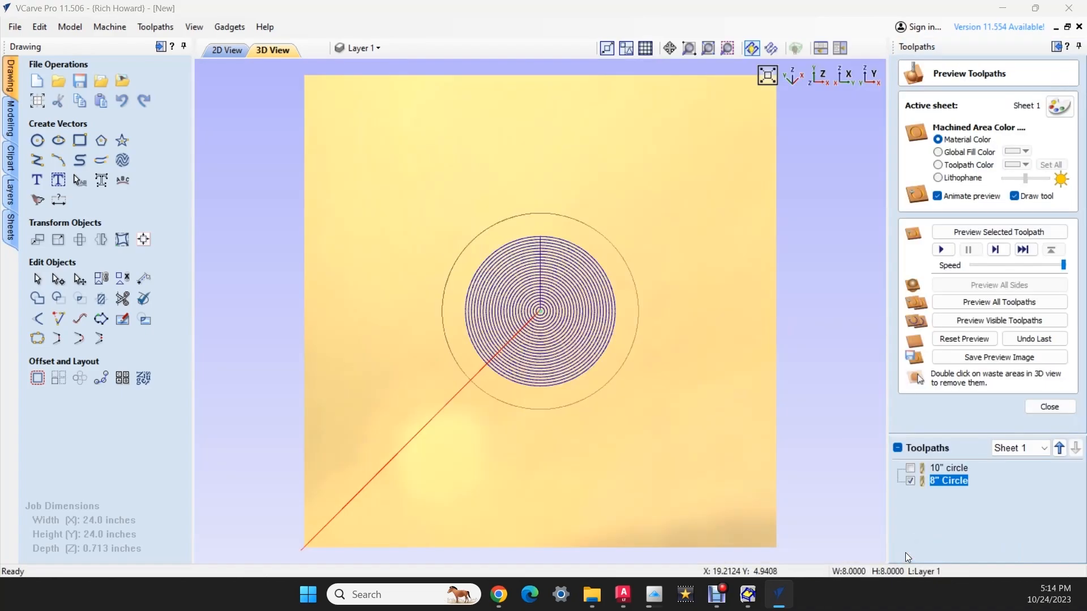
pyautogui.click(943, 343)
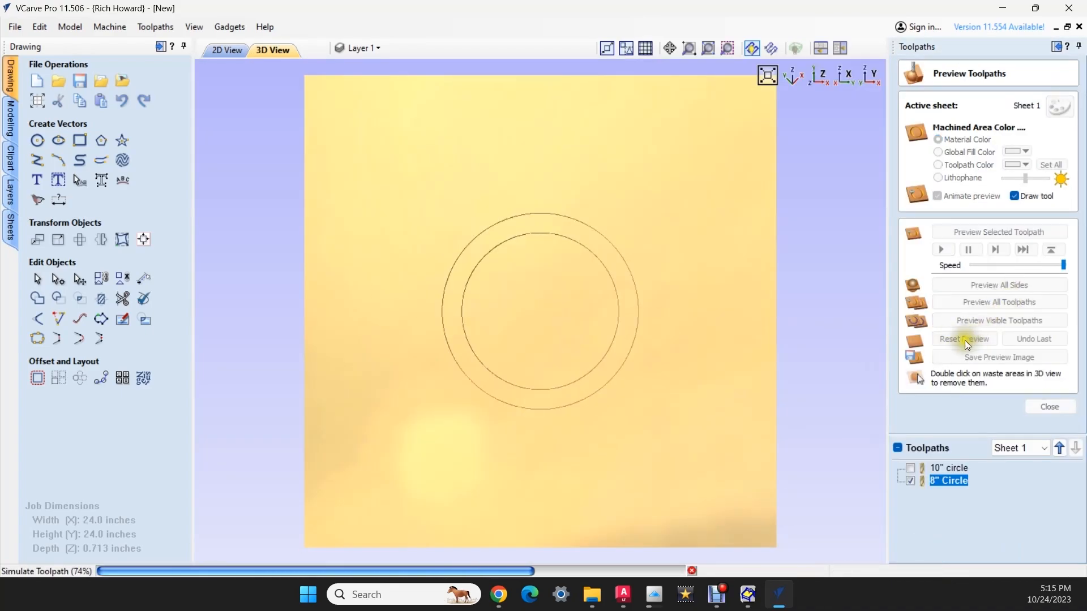
# Reset the preview, simulate all toolpaths at a reduced speed to examine the cutting, and close the preview
pyautogui.click(961, 341)
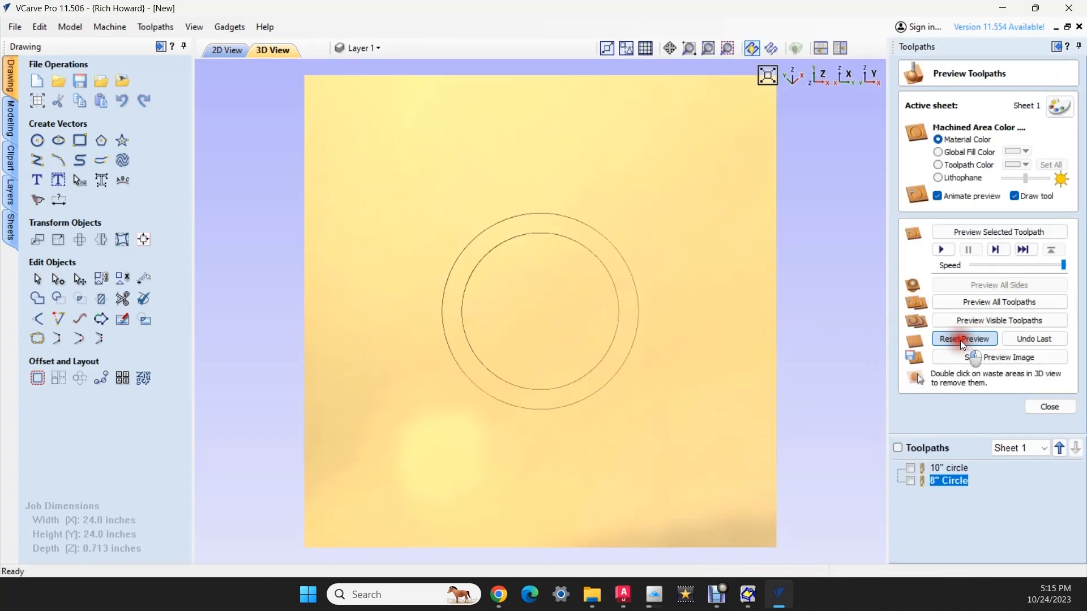
pyautogui.click(996, 265)
pyautogui.click(976, 305)
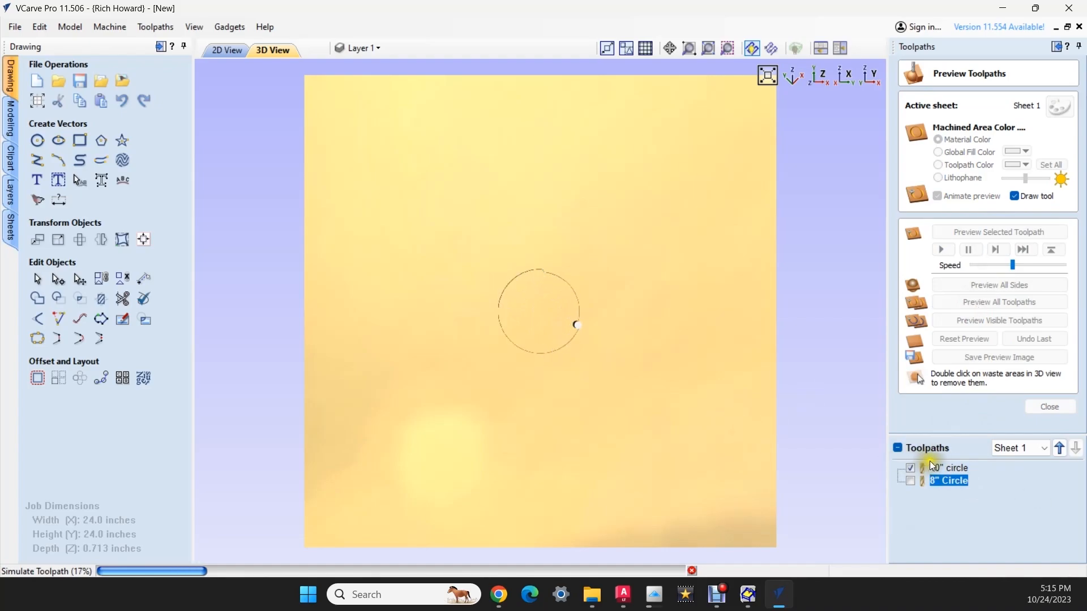
pyautogui.moveTo(1012, 265); pyautogui.dragTo(1022, 264)
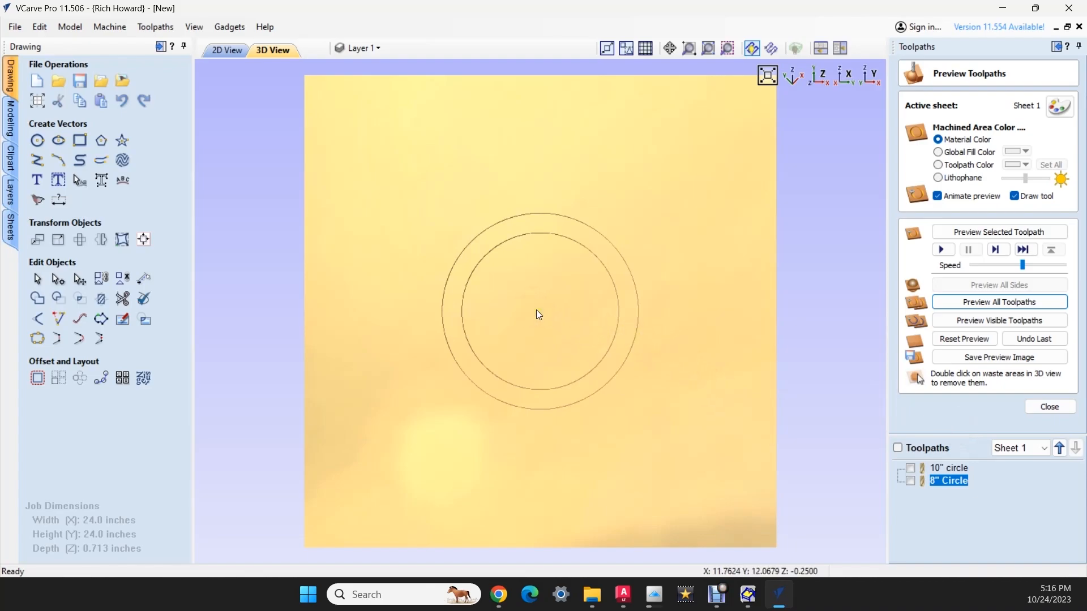
pyautogui.click(1047, 407)
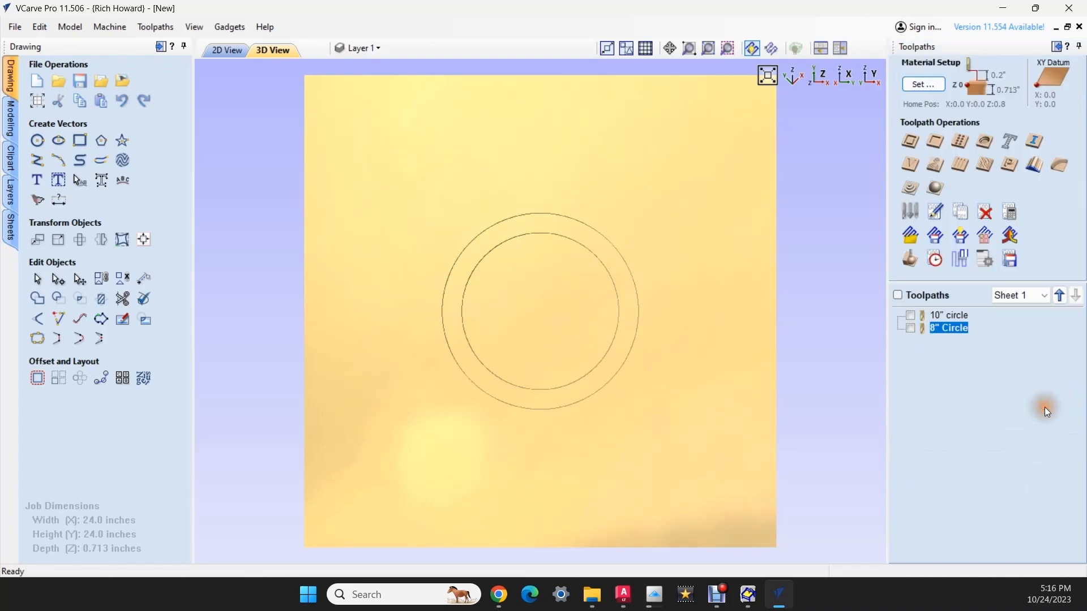
# Calculate another 0.25-inch-deep pocket toolpath named 8" Circle, split into two passes of 0.125 inches each
pyautogui.click(935, 143)
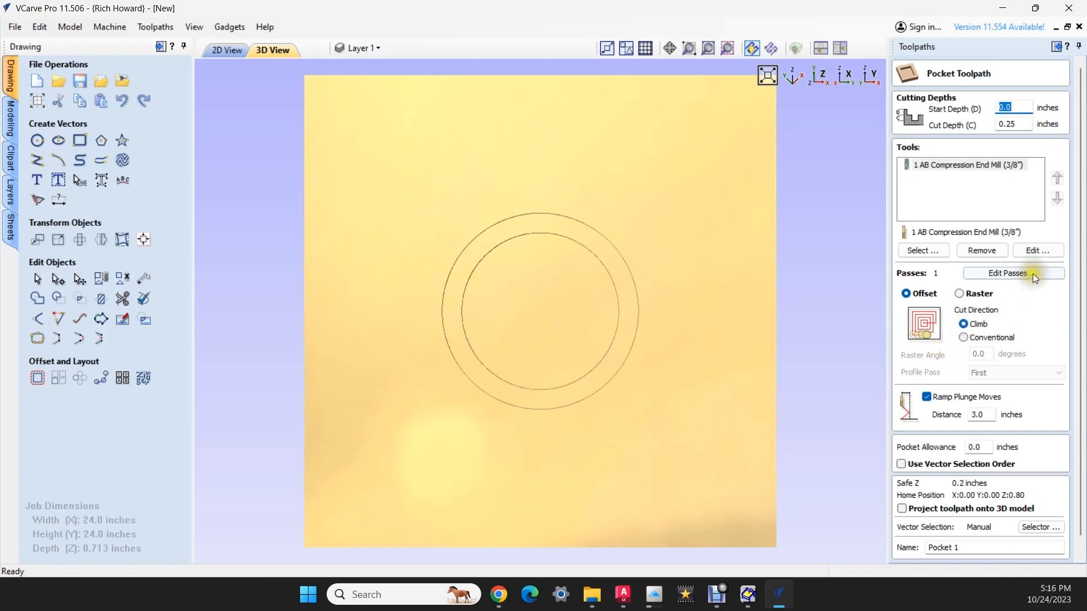
pyautogui.click(992, 274)
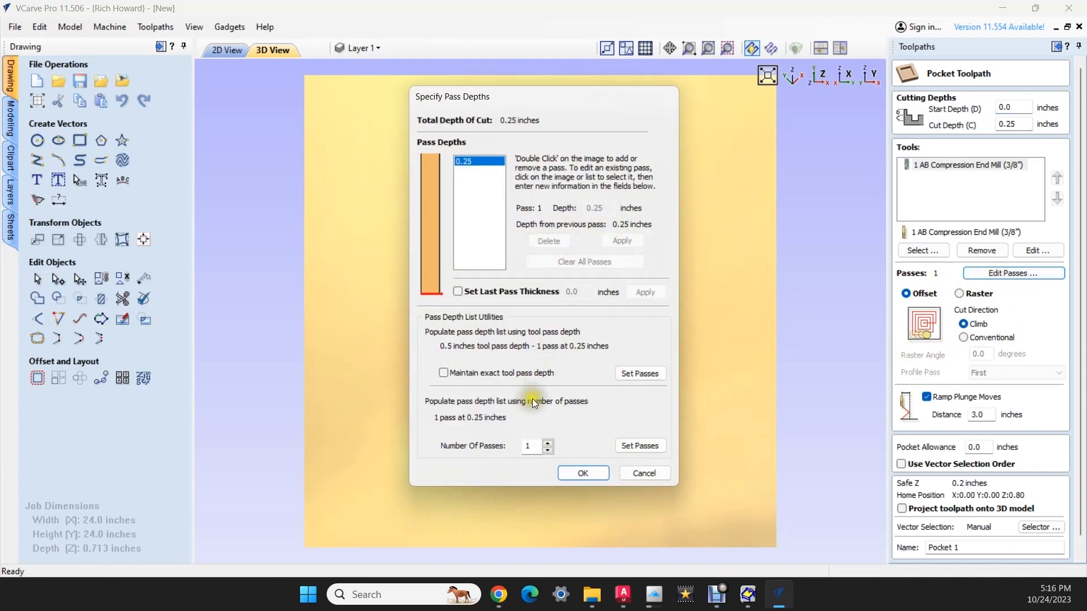
pyautogui.click(548, 442)
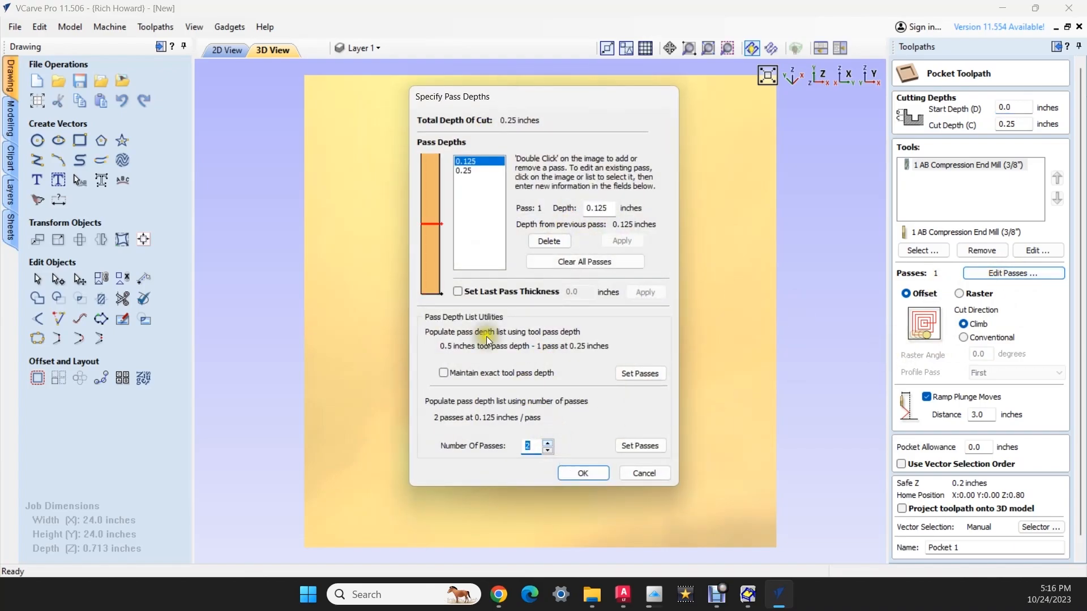
pyautogui.click(592, 473)
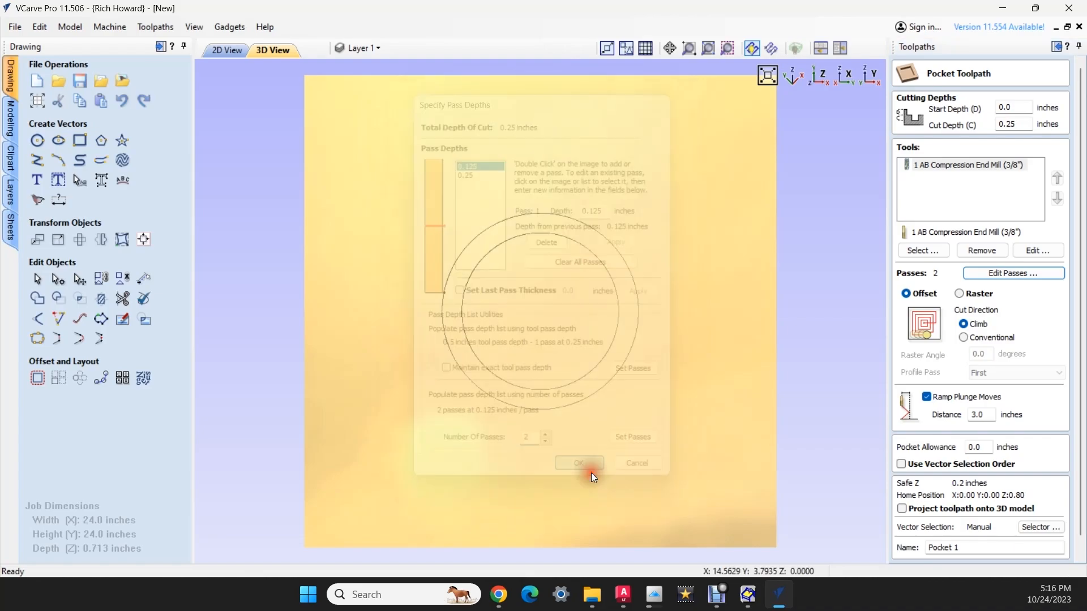
pyautogui.scroll(-1, 974, 529)
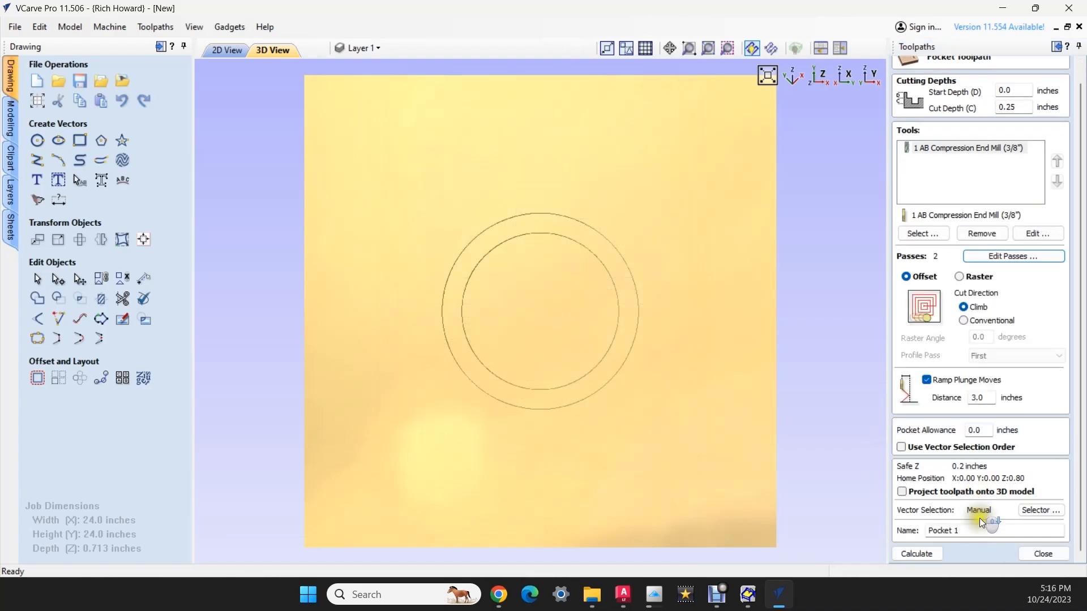
pyautogui.moveTo(970, 530); pyautogui.dragTo(798, 514)
pyautogui.write('8" Circle')
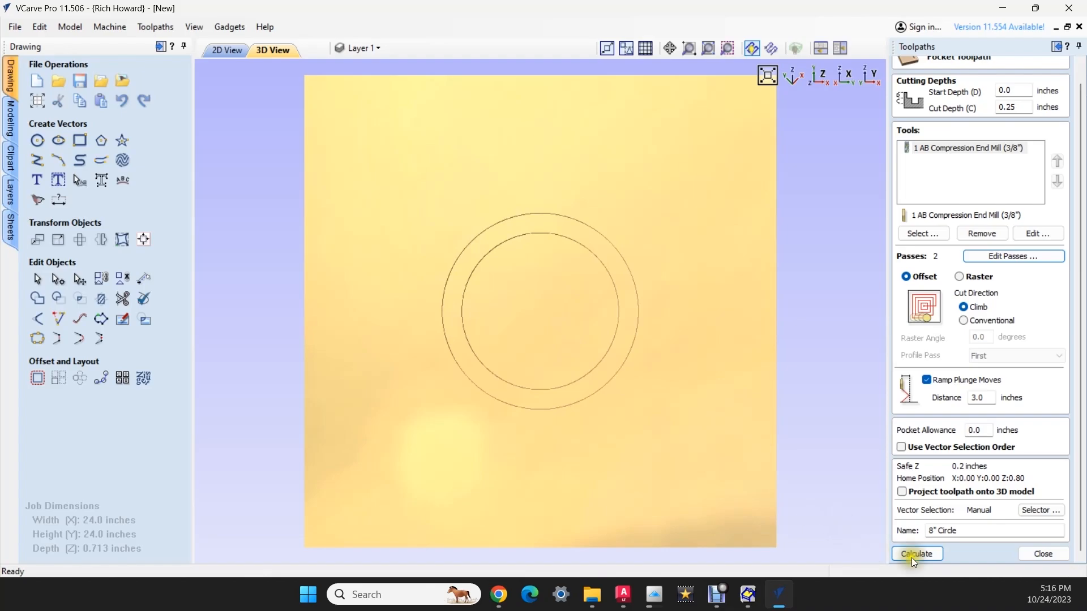
pyautogui.click(929, 551)
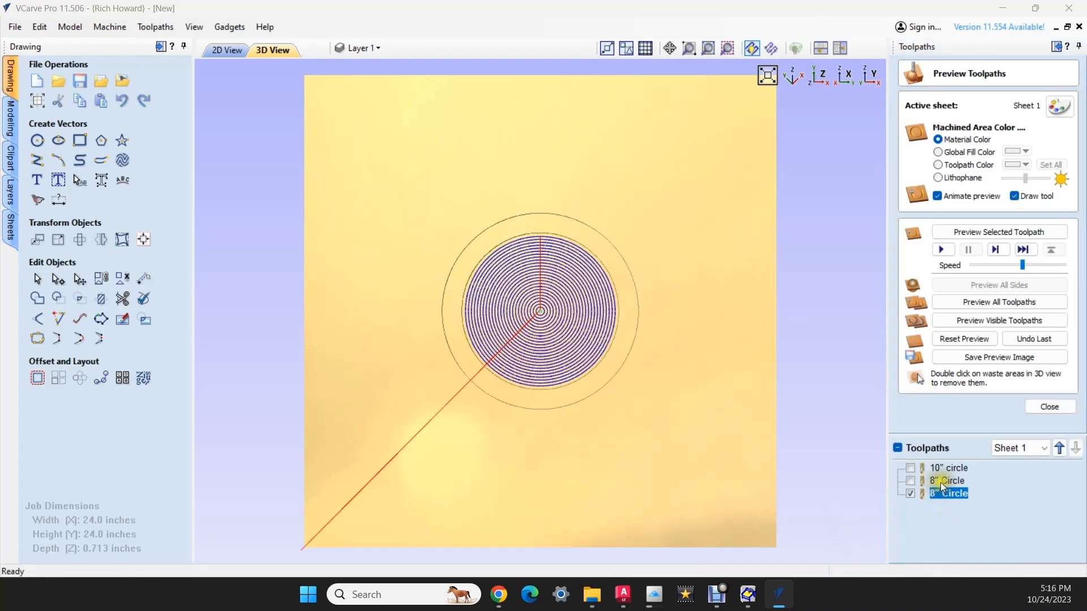
# Delete the earlier single-pass 8" Circle toolpath
pyautogui.click(943, 481)
pyautogui.rightClick(948, 479)
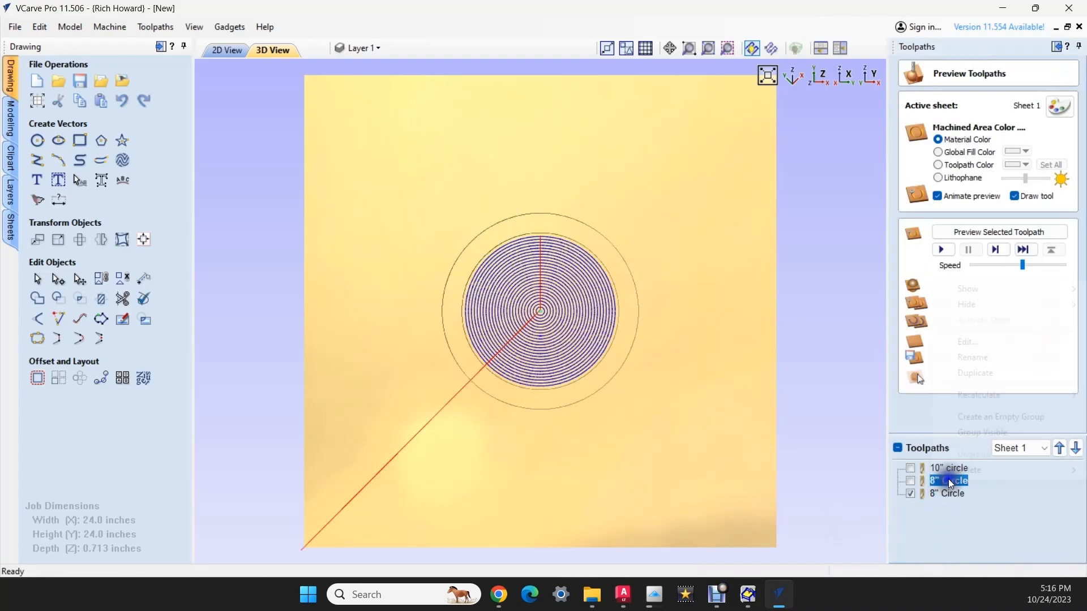
pyautogui.moveTo(979, 473)
pyautogui.click(895, 470)
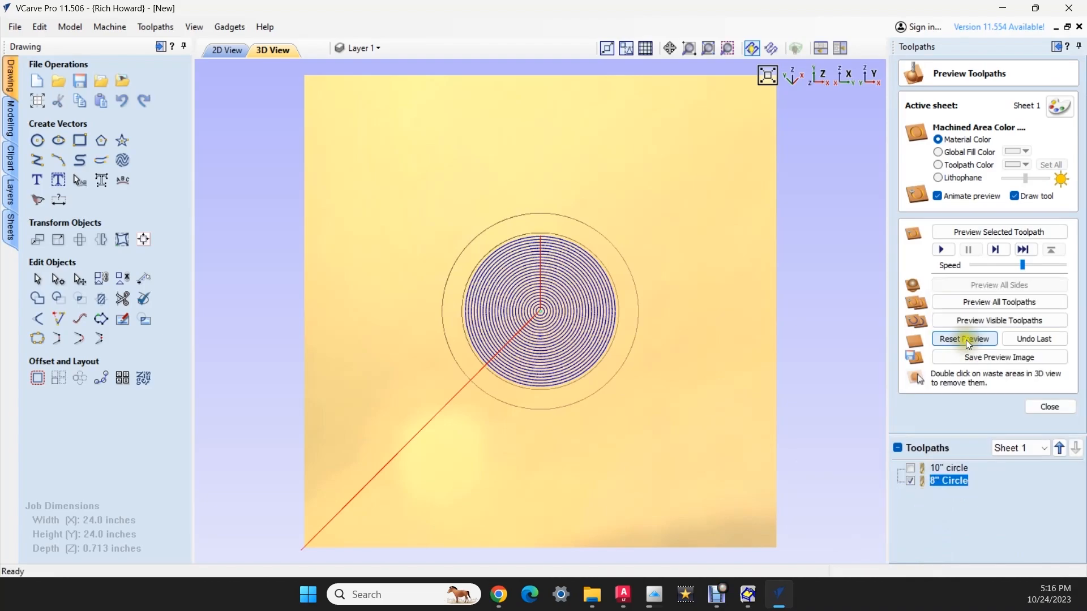
# Reset the preview and simulate both toolpaths again, increasing the simulation speed
pyautogui.click(910, 480)
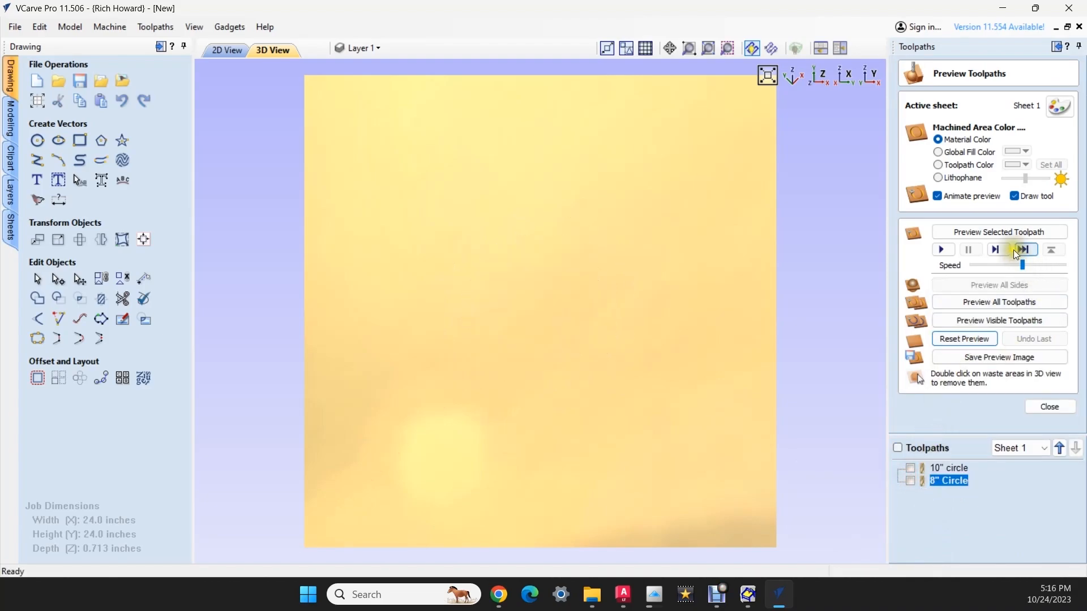
pyautogui.click(991, 300)
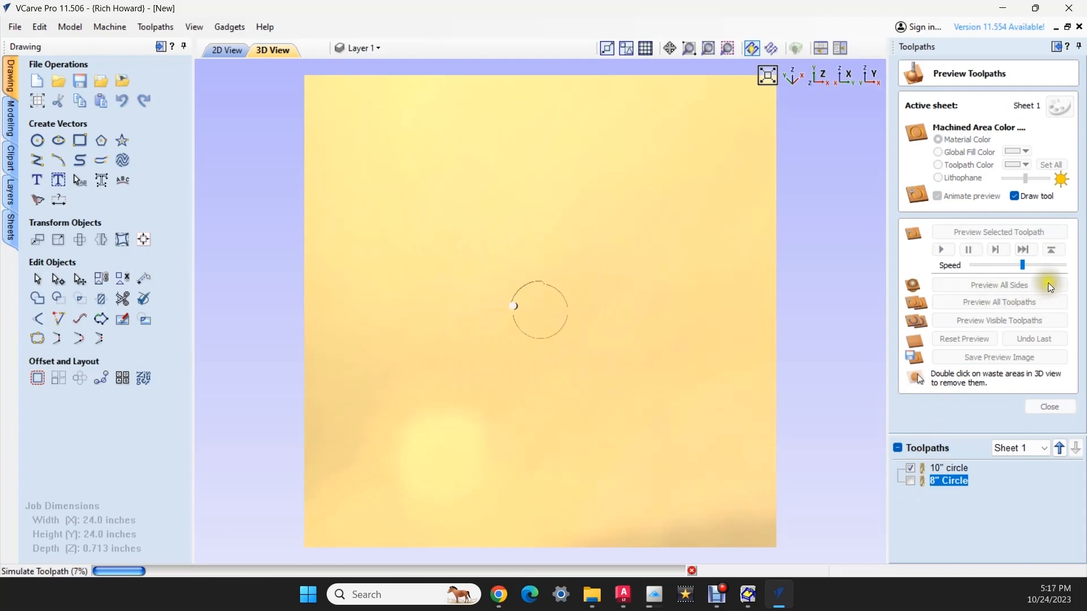
pyautogui.click(1036, 264)
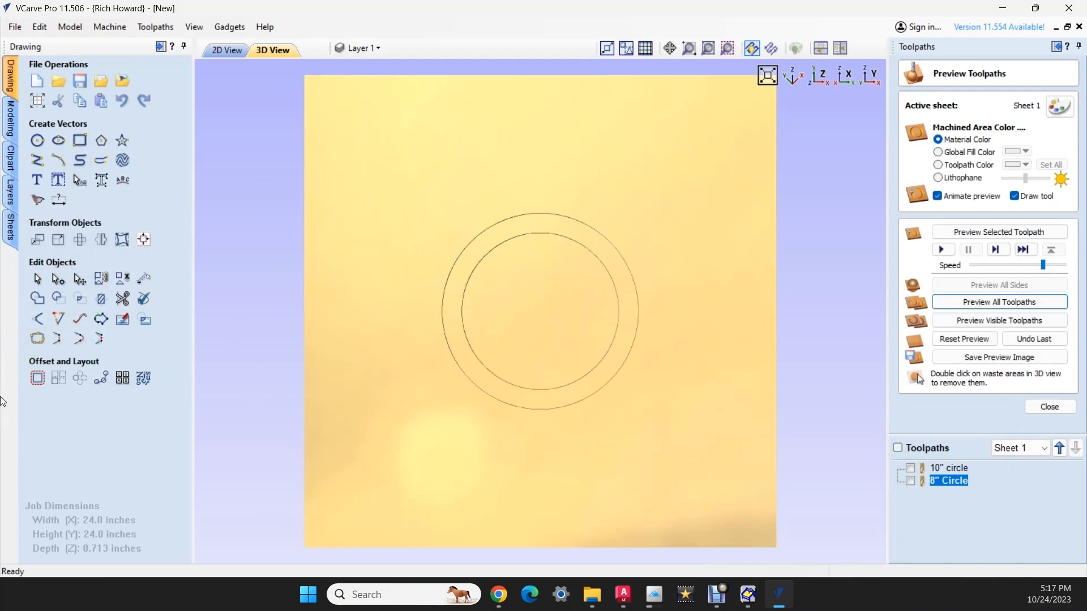
# Rerun the simulation of all toolpaths from a reset preview, varying the speed to examine the two-pass 8" Circle cut
pyautogui.click(963, 340)
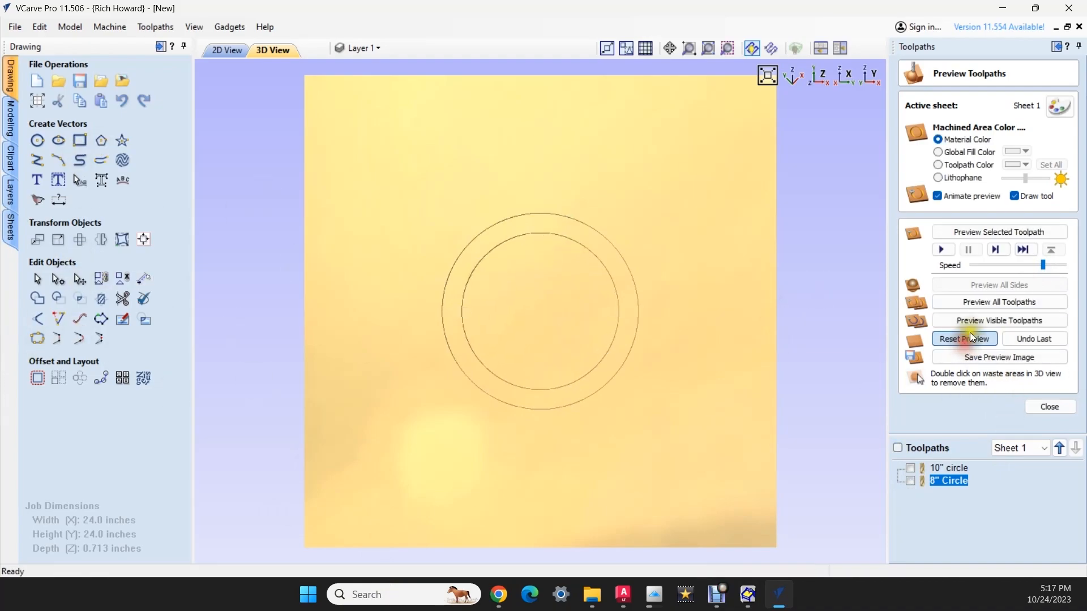
pyautogui.click(1001, 301)
pyautogui.moveTo(1041, 266); pyautogui.dragTo(1064, 266)
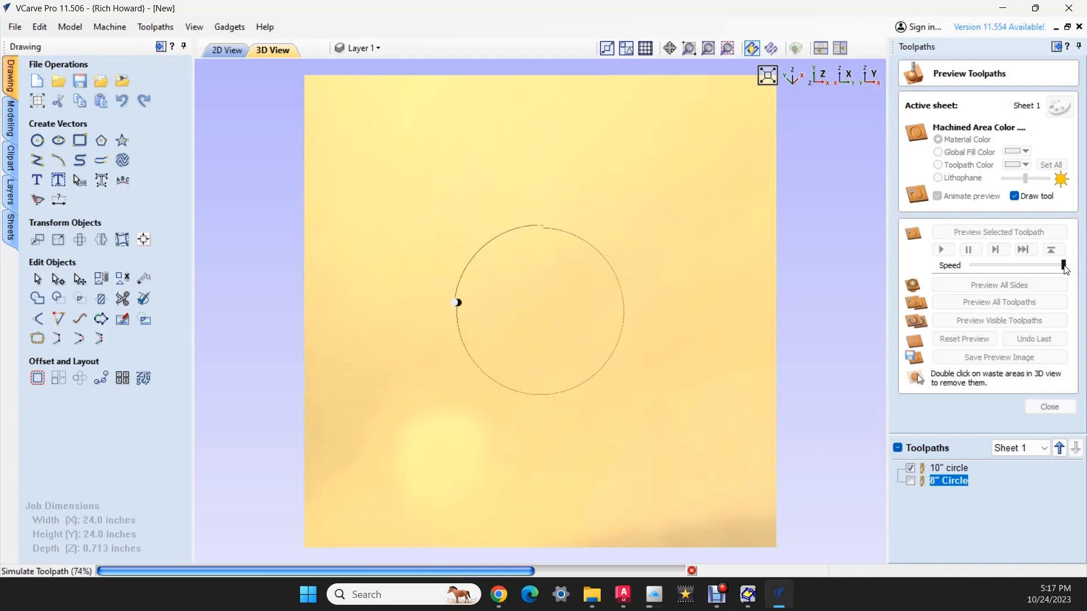
pyautogui.moveTo(1065, 269); pyautogui.dragTo(984, 265)
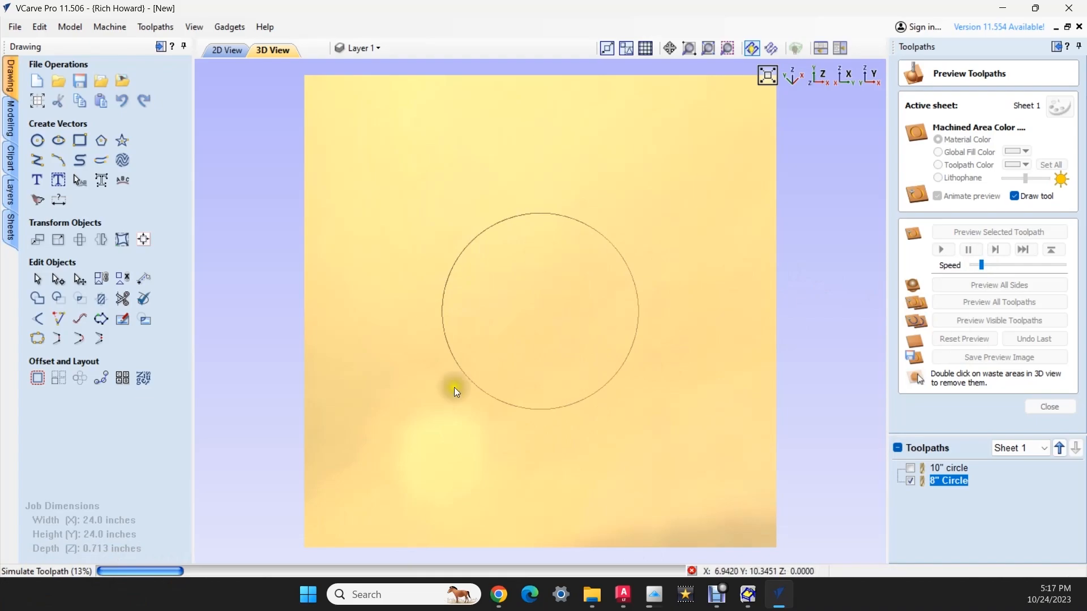
pyautogui.moveTo(791, 606)
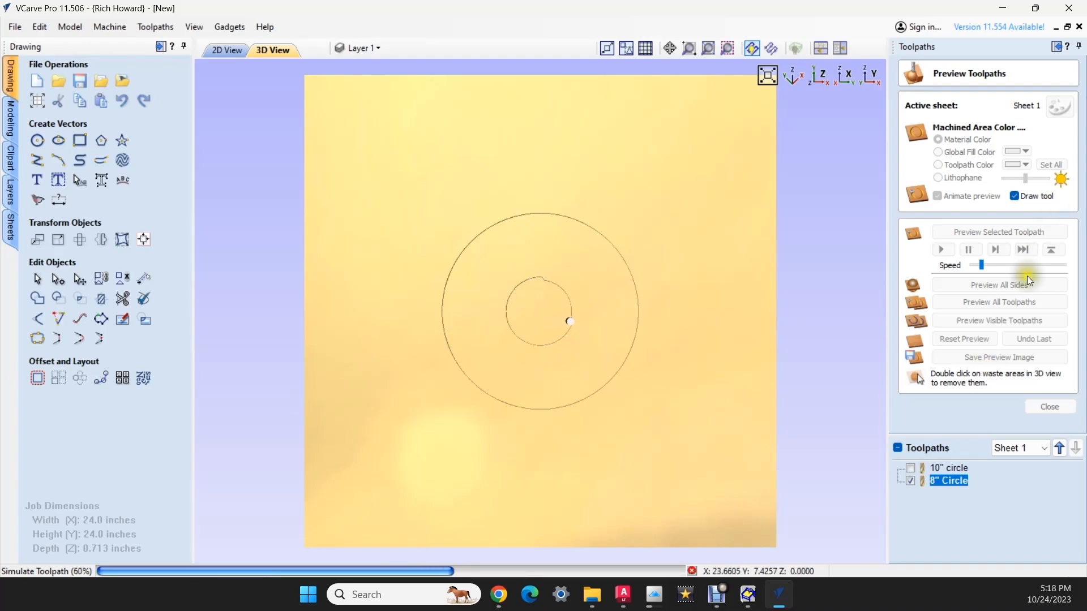
pyautogui.click(1043, 266)
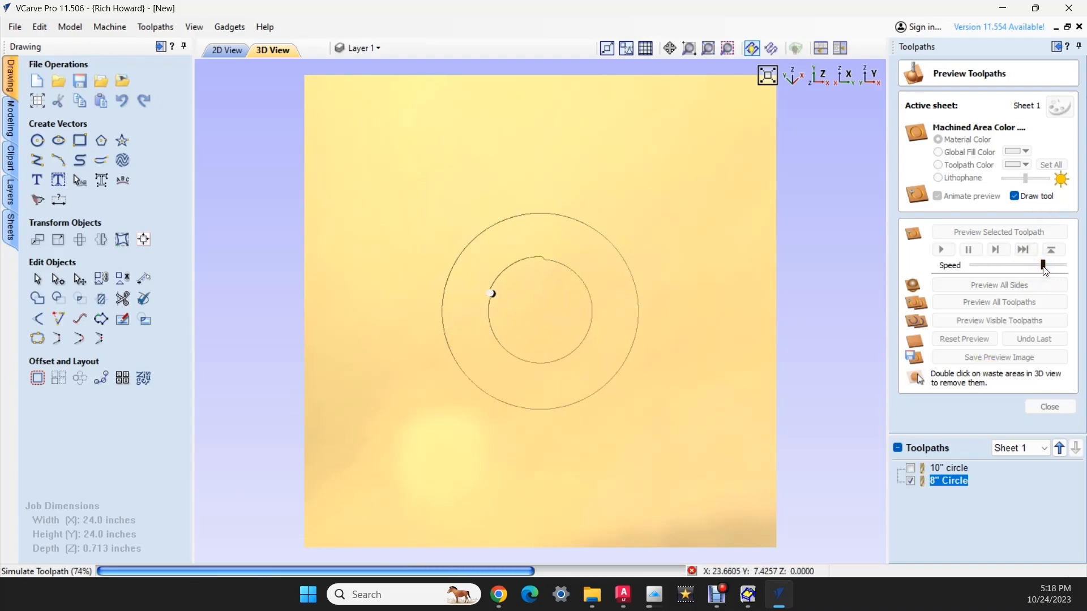
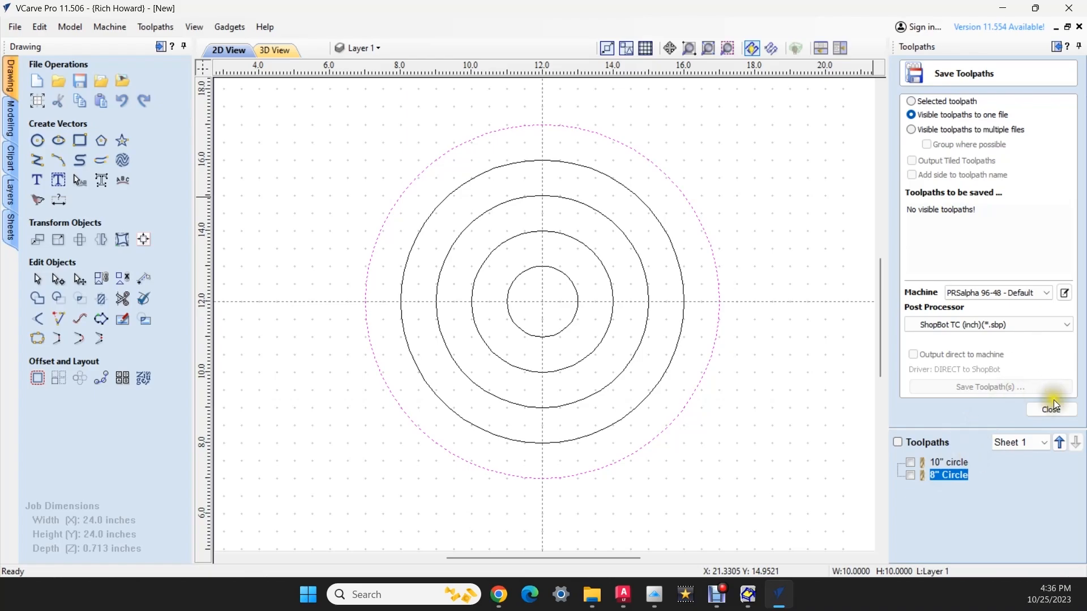
pyautogui.click(1053, 407)
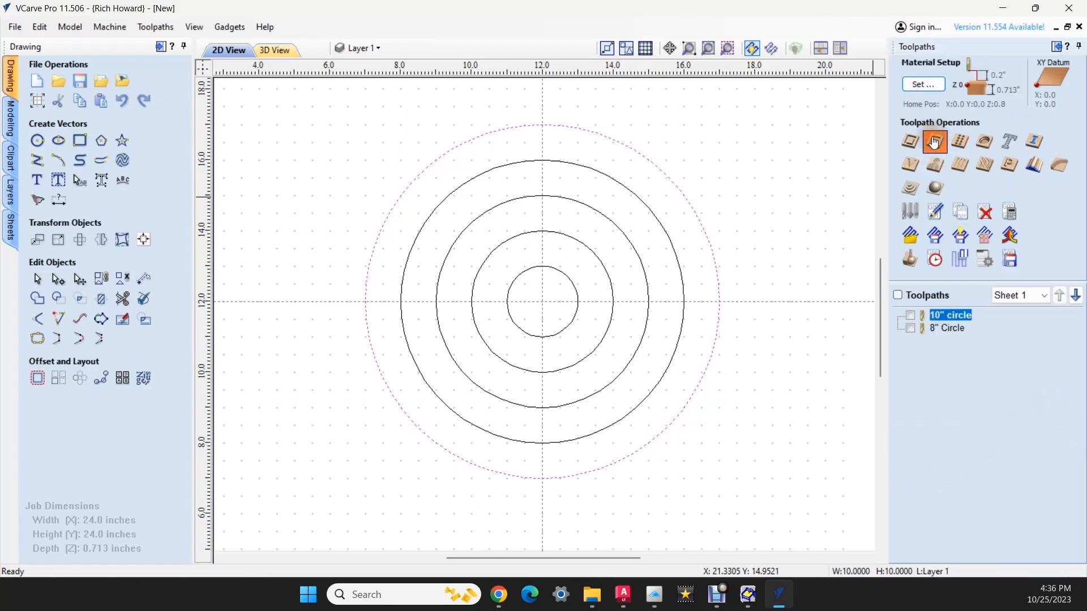
pyautogui.click(934, 142)
pyautogui.click(680, 340)
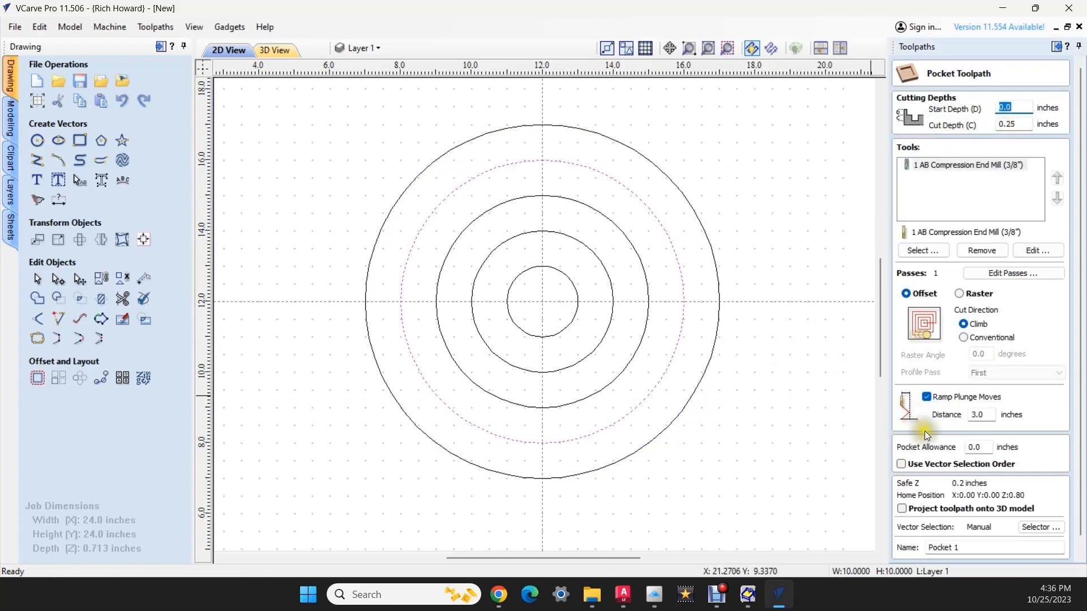
pyautogui.scroll(-1, 923, 430)
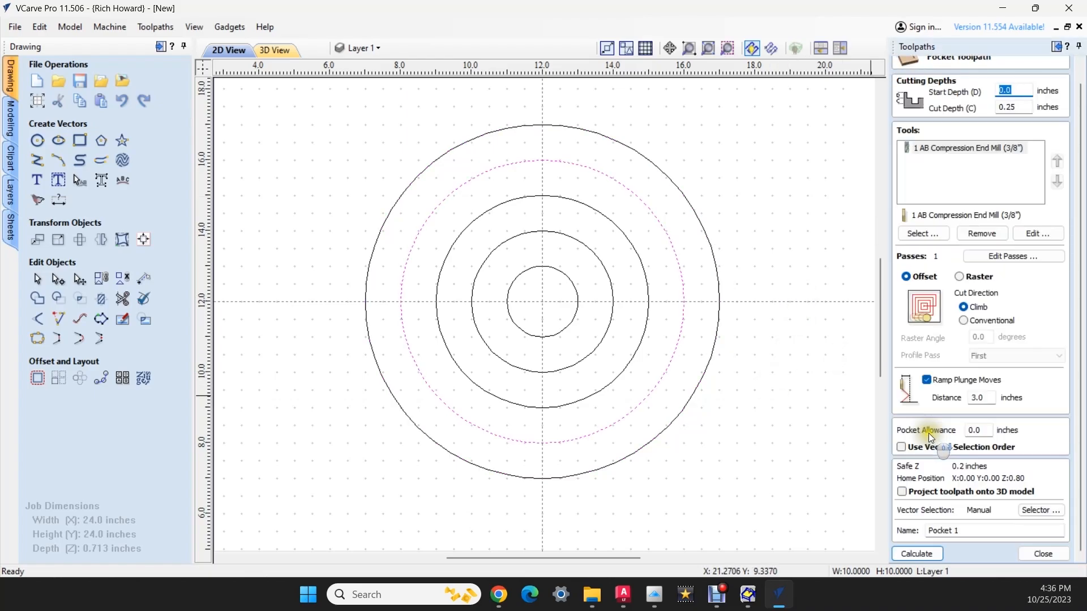
pyautogui.click(1031, 553)
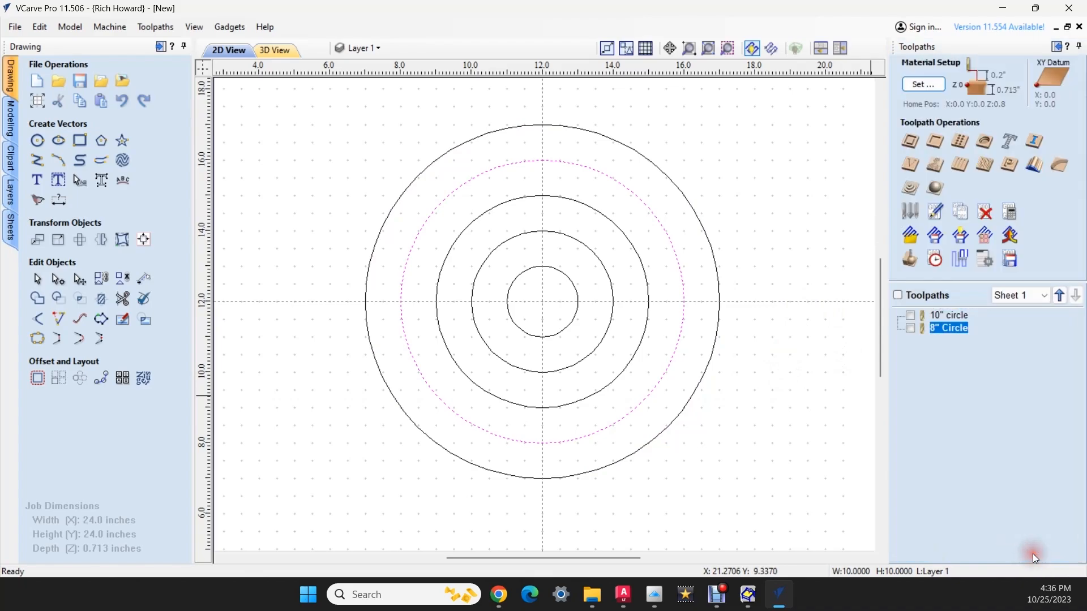
# Start a pocket toolpath on the 10-inch circle with a cut depth of 0.125 inches
pyautogui.click(695, 208)
pyautogui.click(937, 141)
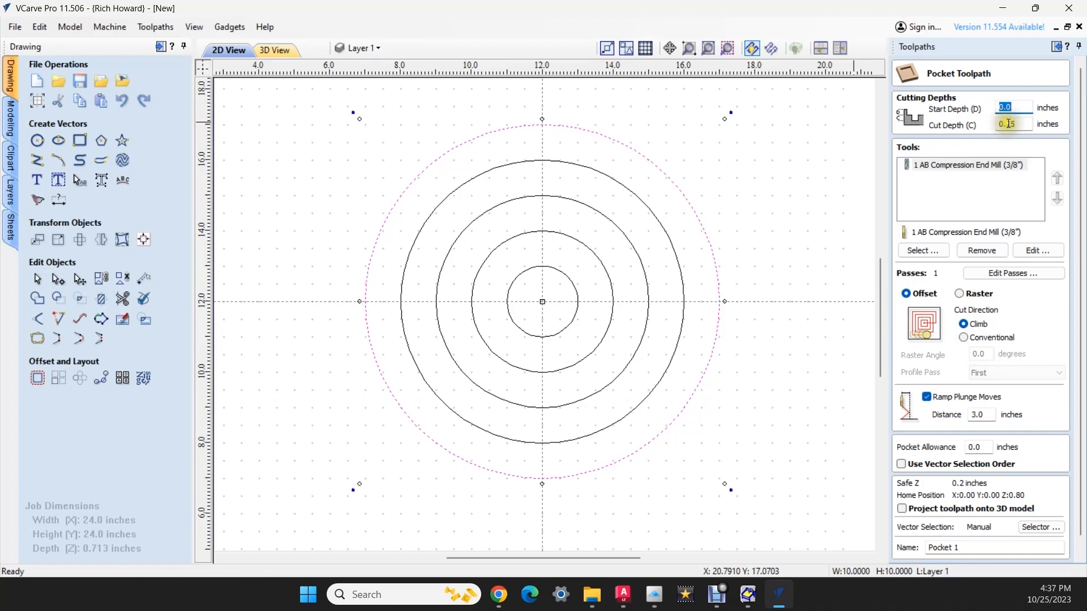
pyautogui.moveTo(1007, 123); pyautogui.dragTo(1021, 124)
pyautogui.write('125')
pyautogui.scroll(-2, 1004, 472)
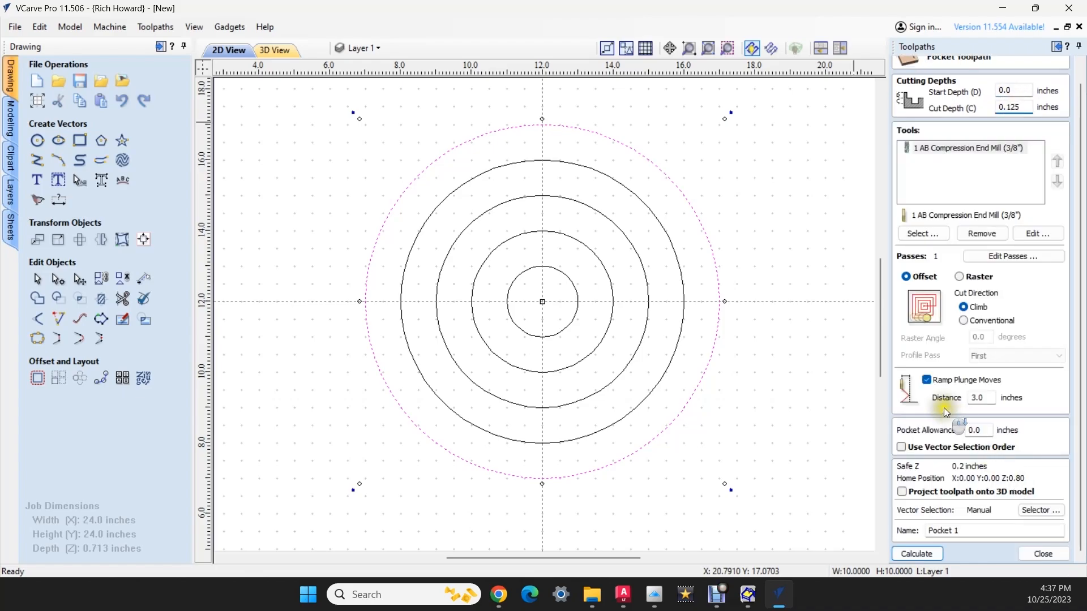
# Name the pocket toolpath 10" Circle start 0" d .125" and calculate it
pyautogui.tripleClick(970, 528)
pyautogui.write('10" Circle')
pyautogui.click(929, 558)
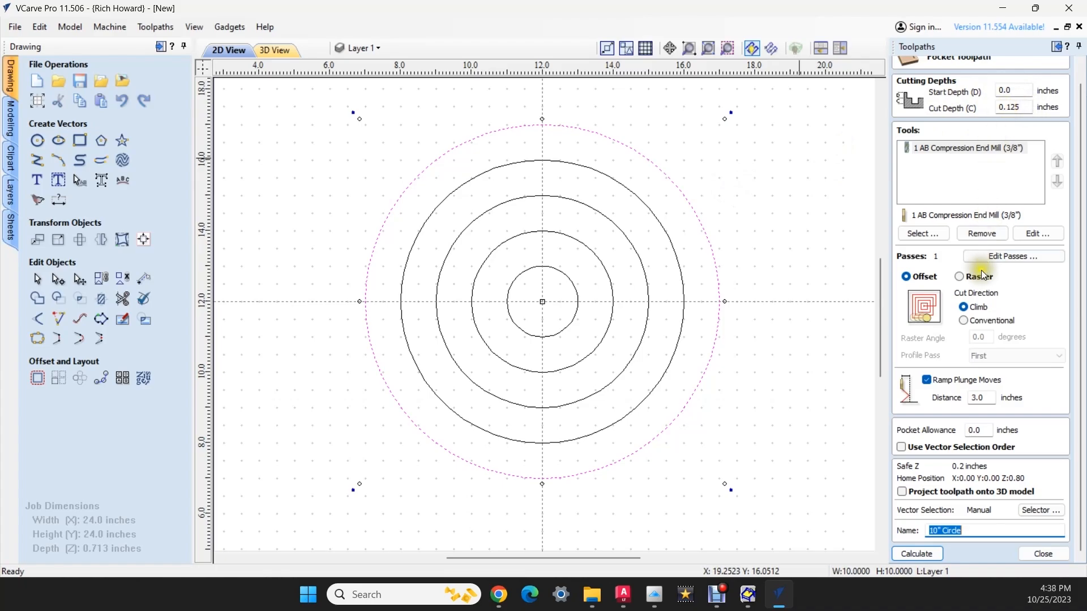
pyautogui.click(999, 530)
pyautogui.write('s')
pyautogui.write('0 d125')
pyautogui.hotkey('ctrl', 'a')
pyautogui.click(999, 528)
pyautogui.press('Left')
pyautogui.press('Left')
pyautogui.press('Left')
pyautogui.write('tart 0')
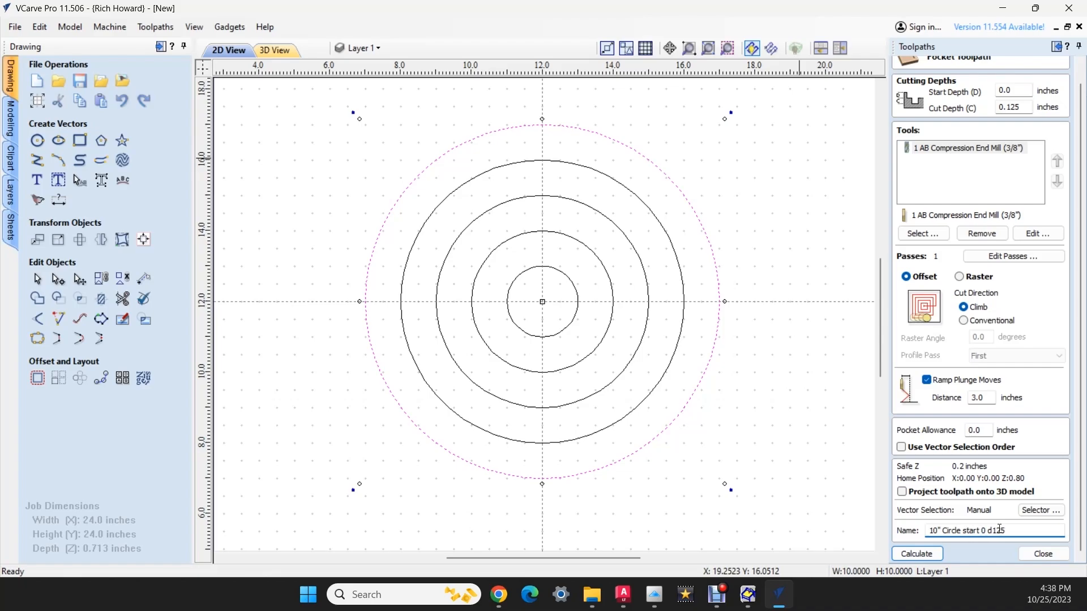
pyautogui.write('"')
pyautogui.press('End')
pyautogui.write('"')
pyautogui.hotkey('ctrl', 'a')
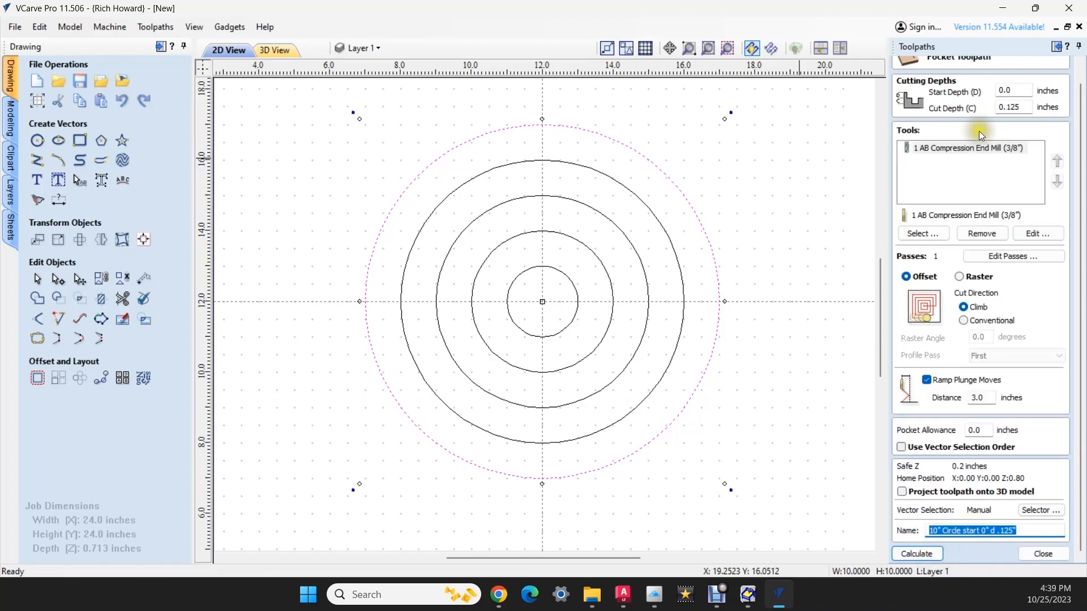
pyautogui.click(919, 553)
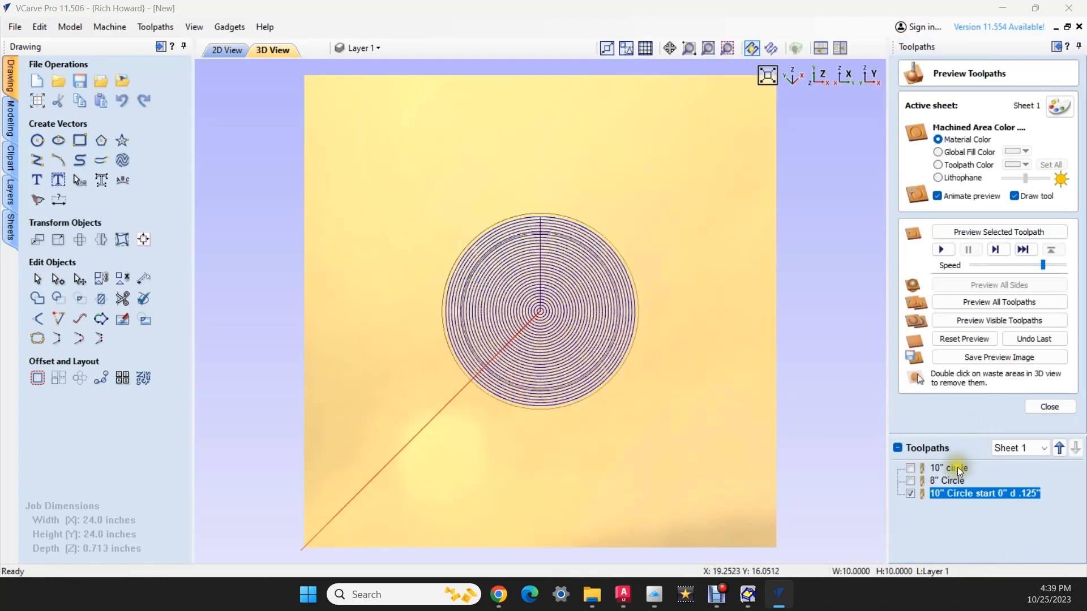
# Delete the original 10" circle toolpath and hide the 10" Circle start 0" d .125" toolpath
pyautogui.click(956, 467)
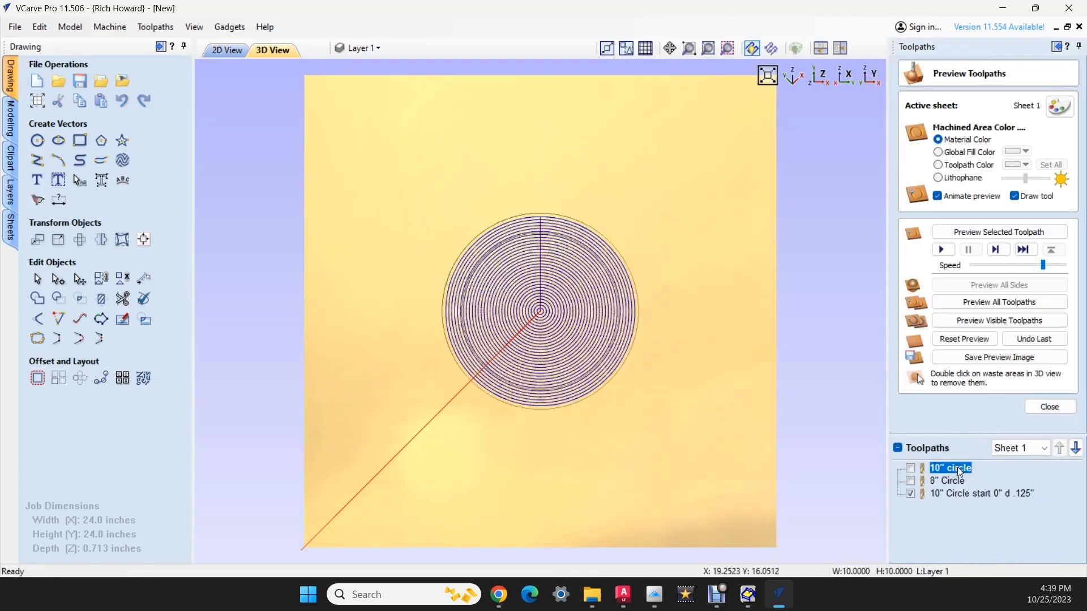
pyautogui.press('Delete')
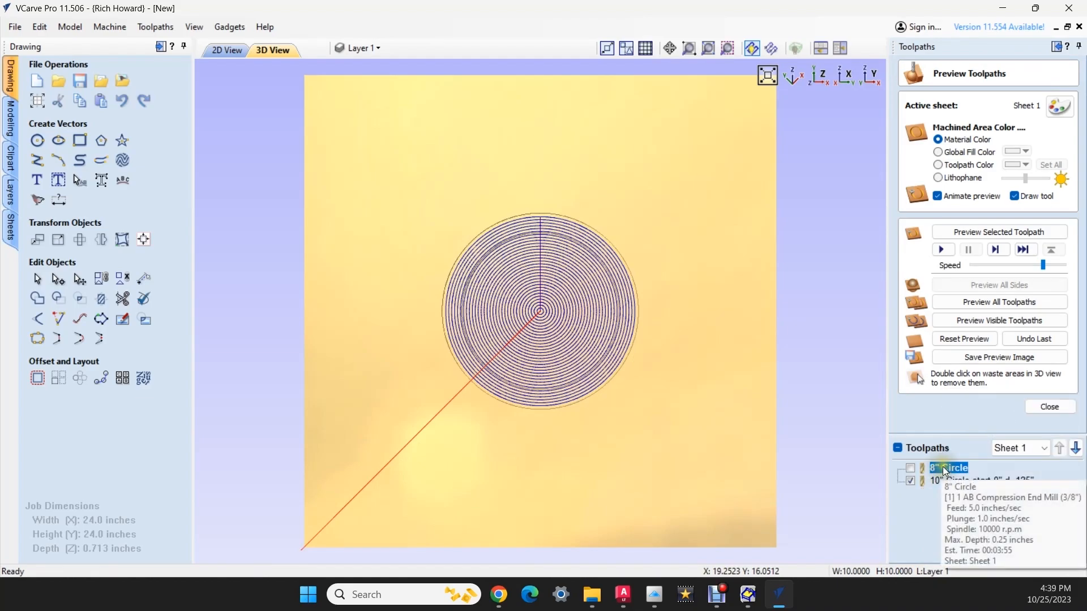
pyautogui.click(910, 481)
# Start a pocket toolpath on the 8-inch circle with a start depth of 0.125 inches and a cut depth of 0.25 inches
pyautogui.click(214, 50)
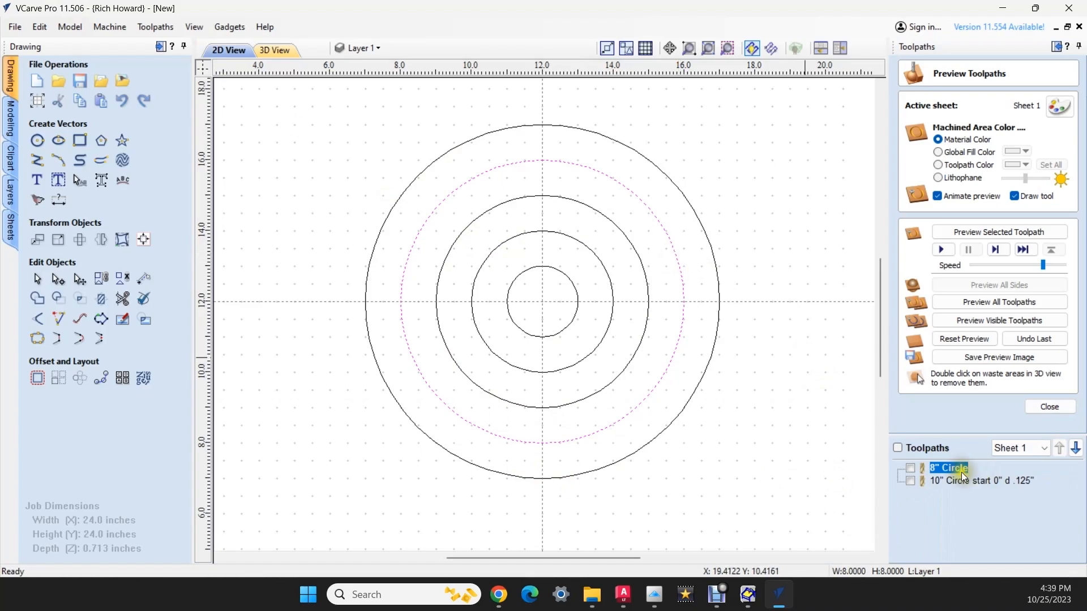
pyautogui.click(1047, 405)
pyautogui.click(637, 198)
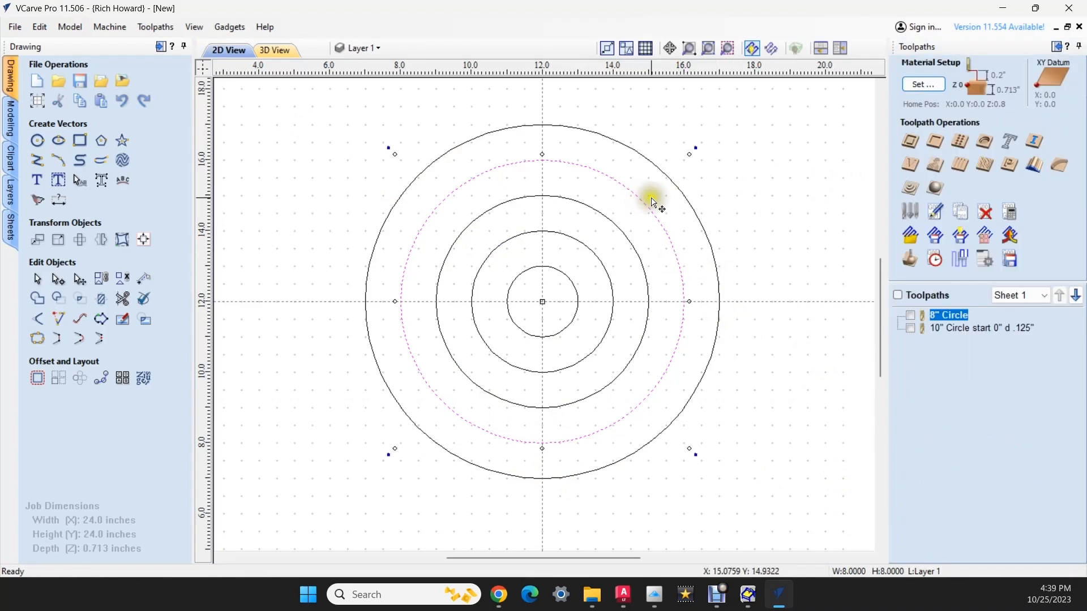
pyautogui.click(939, 141)
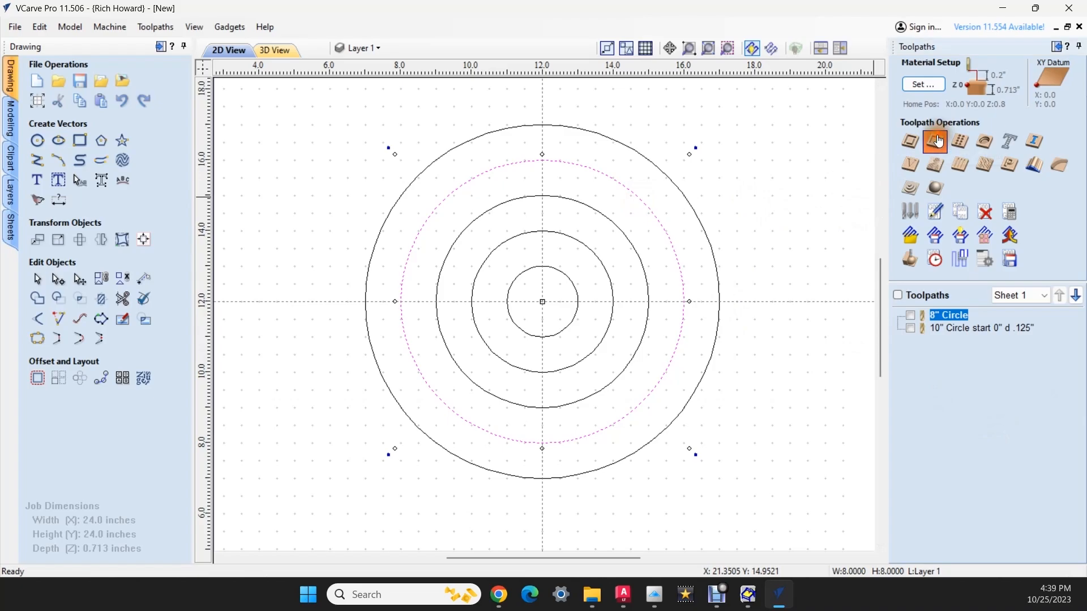
pyautogui.doubleClick(1003, 108)
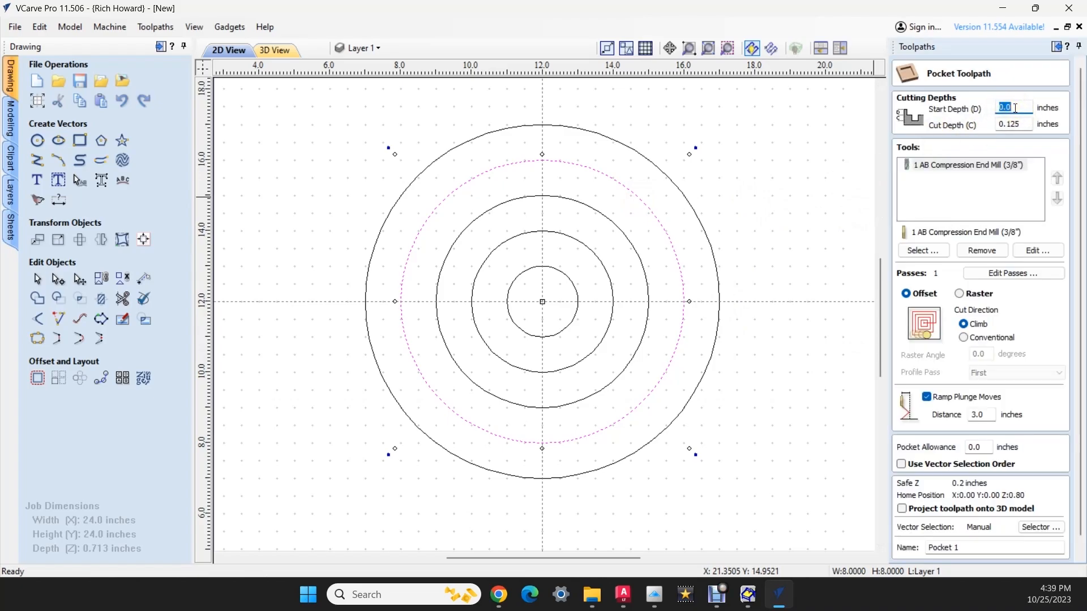
pyautogui.click(1021, 109)
pyautogui.press('BackSpace')
pyautogui.write('1')
pyautogui.press('Tab')
pyautogui.write('0.125')
# Name the pocket toolpath 8" Circle start .125" d .25" and calculate it
pyautogui.moveTo(972, 548); pyautogui.dragTo(845, 554)
pyautogui.write('10" Circle start 0" d .125"')
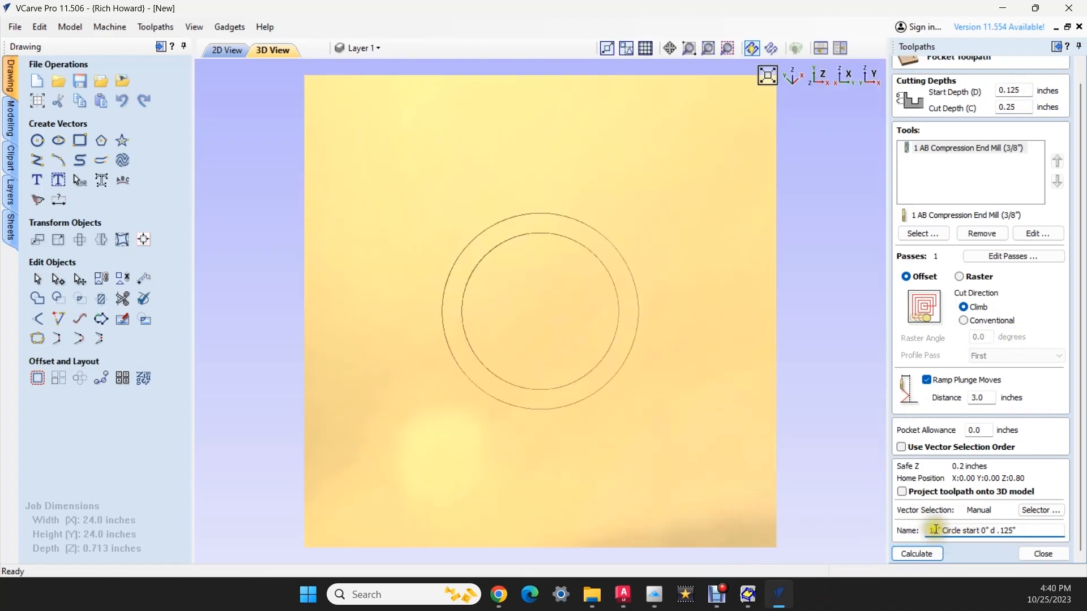
pyautogui.click(936, 535)
pyautogui.press('BackSpace')
pyautogui.press('BackSpace')
pyautogui.write('8')
pyautogui.press('Right')
pyautogui.press('Right')
pyautogui.press('Right')
pyautogui.press('Right')
pyautogui.press('Right')
pyautogui.press('Right')
pyautogui.press('Right')
pyautogui.press('Right')
pyautogui.press('Right')
pyautogui.press('Right')
pyautogui.press('Right')
pyautogui.press('Right')
pyautogui.press('Right')
pyautogui.press('Right')
pyautogui.press('Right')
pyautogui.press('Right')
pyautogui.press('BackSpace')
pyautogui.write('.125')
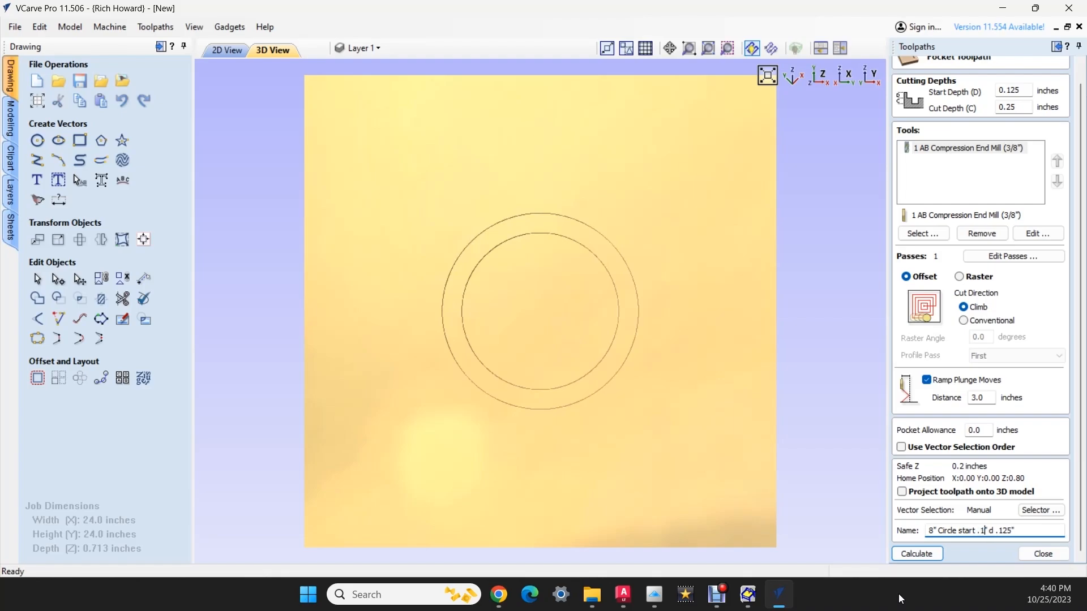
pyautogui.press('Right')
pyautogui.press('Right')
pyautogui.press('Right')
pyautogui.press('Right')
pyautogui.press('Right')
pyautogui.press('Right')
pyautogui.press('BackSpace')
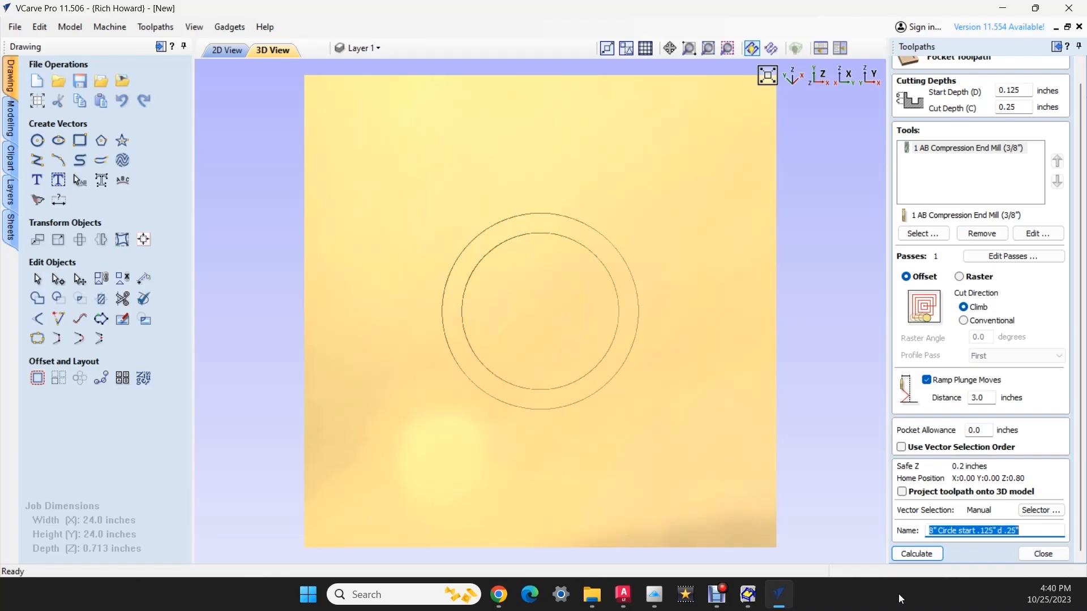
pyautogui.click(916, 554)
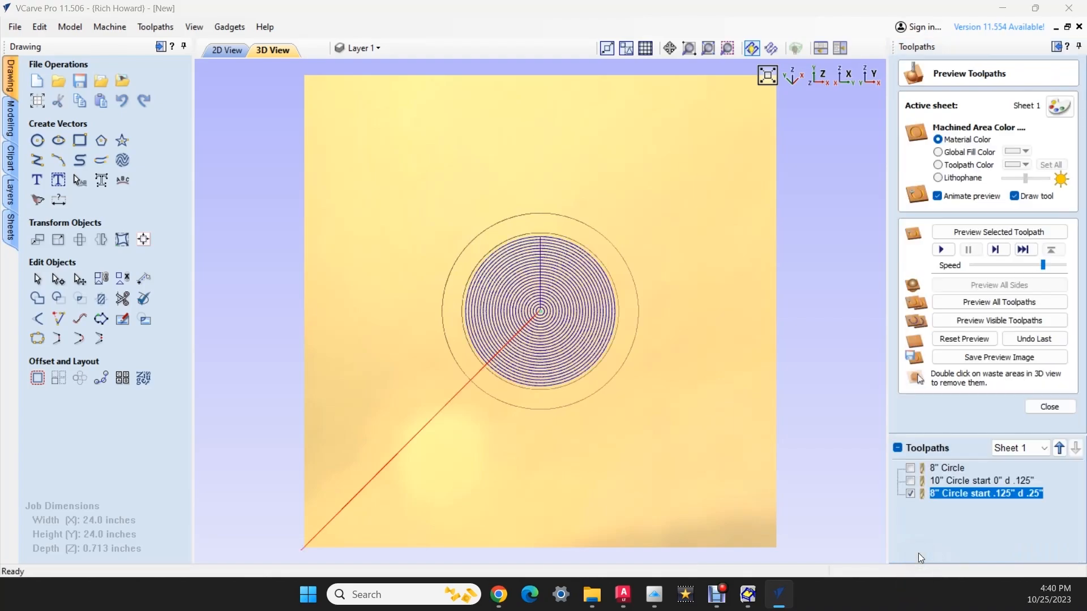
# Delete the older 8" Circle toolpath and hide the 8" Circle start .125" d .25" toolpath
pyautogui.click(956, 467)
pyautogui.press('Delete')
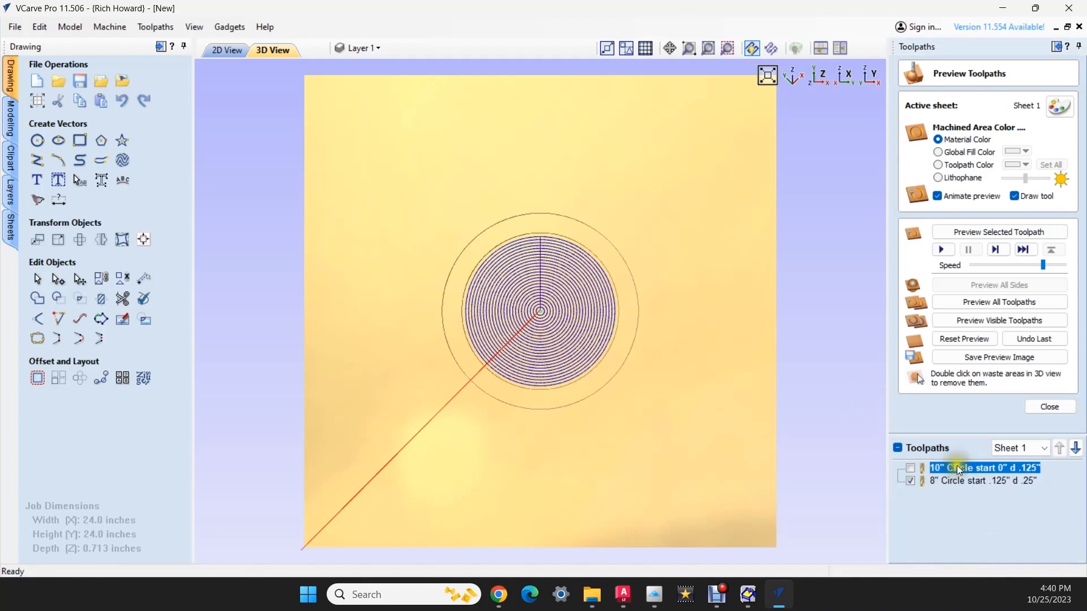
pyautogui.click(910, 481)
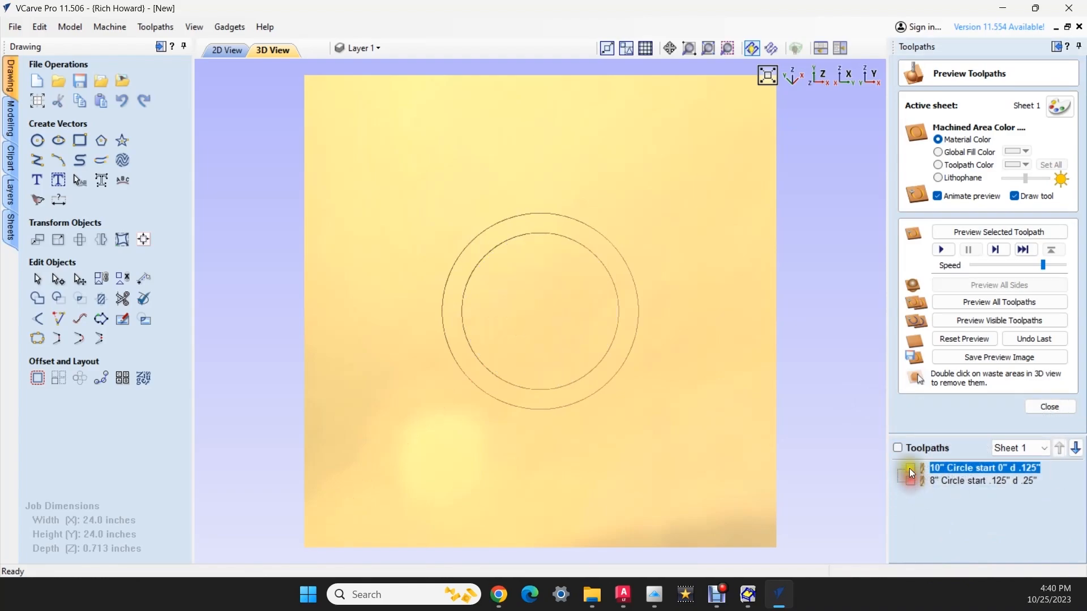
# Start a pocket toolpath on the 6-inch circle with a start depth of 0.25 inches and a cut depth of 0.375 inches
pyautogui.click(228, 51)
pyautogui.click(634, 250)
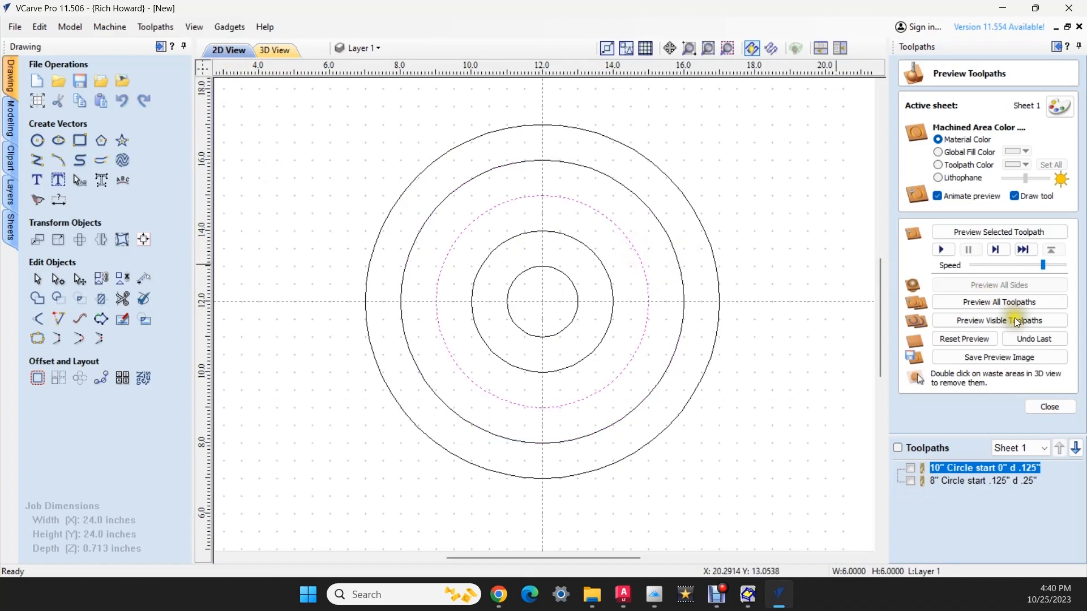
pyautogui.click(1048, 404)
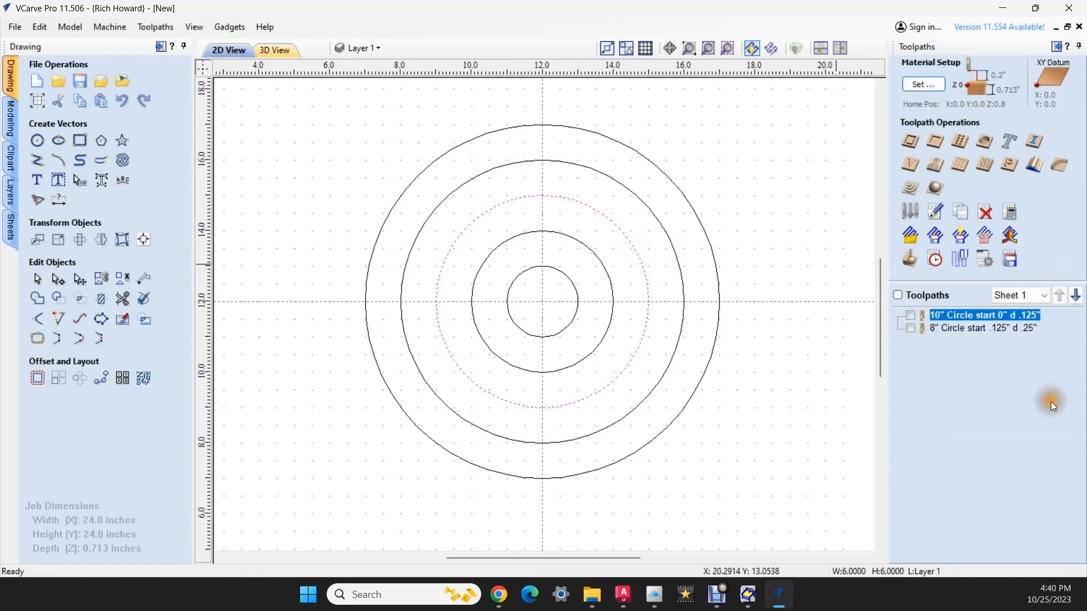
pyautogui.click(935, 142)
pyautogui.click(1021, 112)
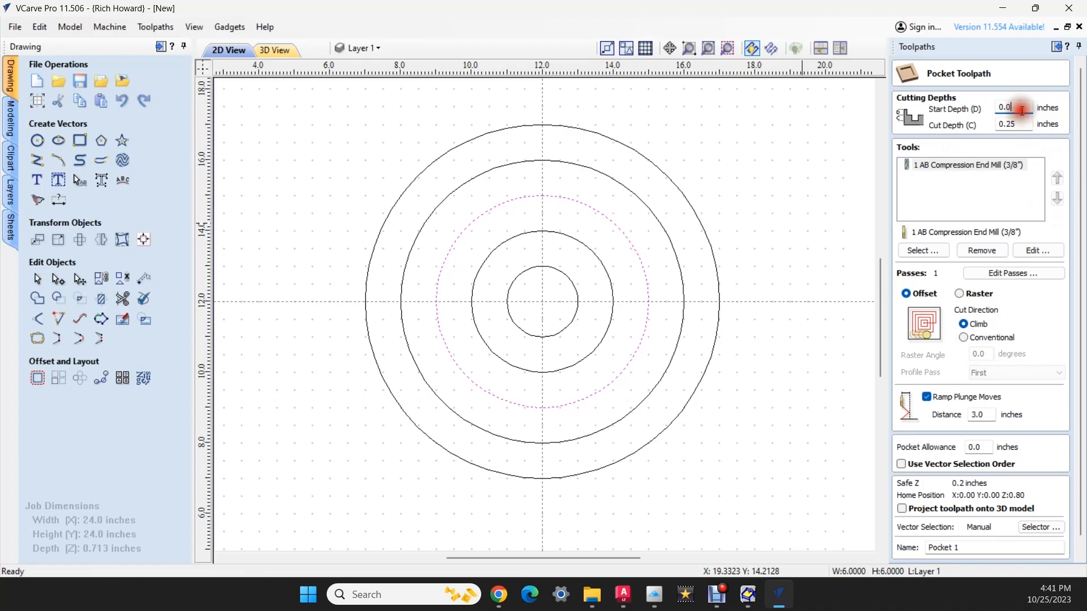
pyautogui.write('25')
pyautogui.click(1016, 123)
pyautogui.press('BackSpace')
pyautogui.press('BackSpace')
pyautogui.write('375')
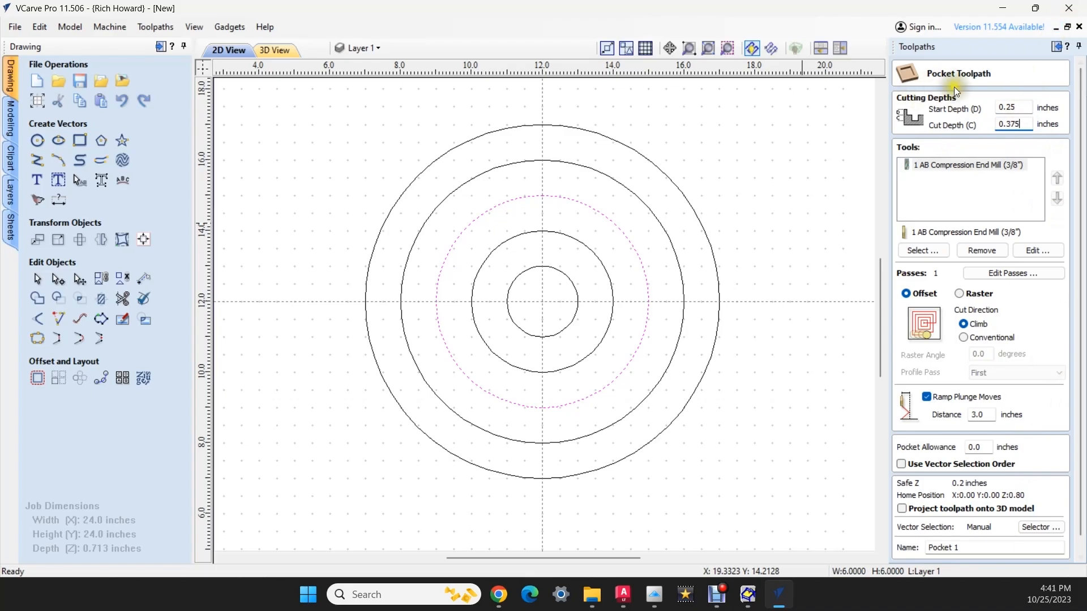
# Name the pocket toolpath 6" Circle start .25" d .375" and calculate it
pyautogui.click(976, 550)
pyautogui.hotkey('ctrl', 'a')
pyautogui.write('8" Circle start .125" d .25"')
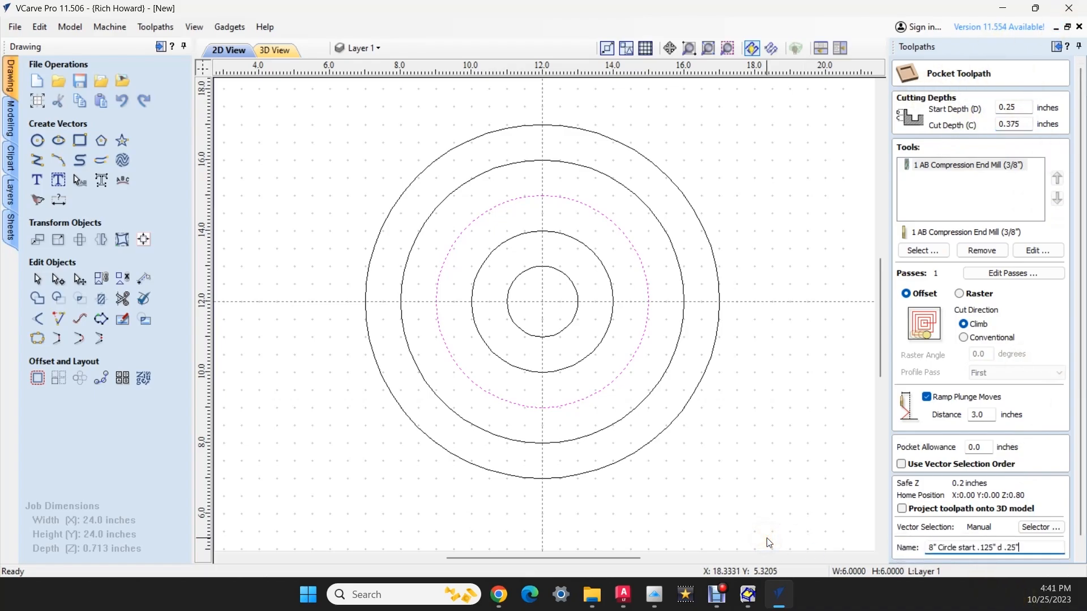
pyautogui.press('BackSpace')
pyautogui.write('37')
pyautogui.press('BackSpace')
pyautogui.write('6')
pyautogui.press('BackSpace')
pyautogui.press('BackSpace')
pyautogui.hotkey('ctrl', 'a')
pyautogui.hotkey('ctrl', 'c')
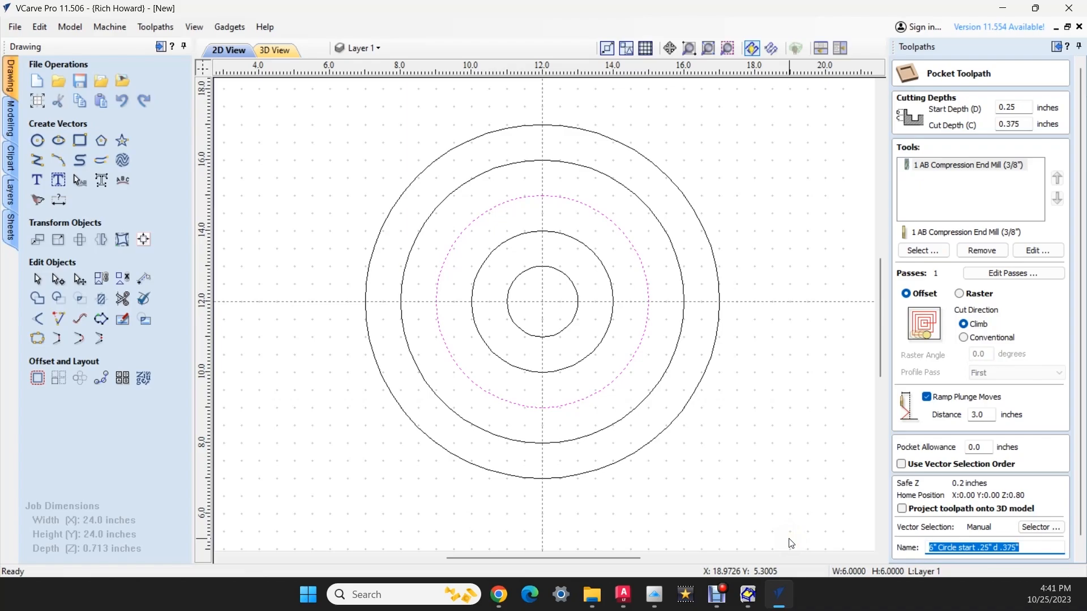
pyautogui.scroll(-1, 916, 470)
pyautogui.click(909, 554)
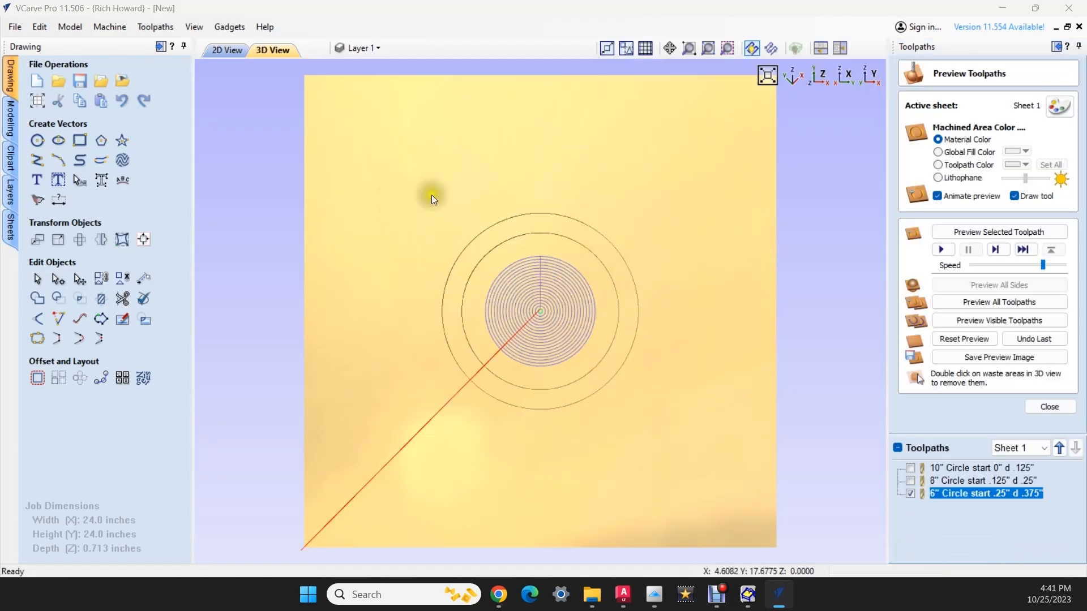
# Hide the 6-inch toolpath and start a pocket toolpath on the 4-inch circle, with start depth 0.375 and cut depth 0.5 inches
pyautogui.click(224, 49)
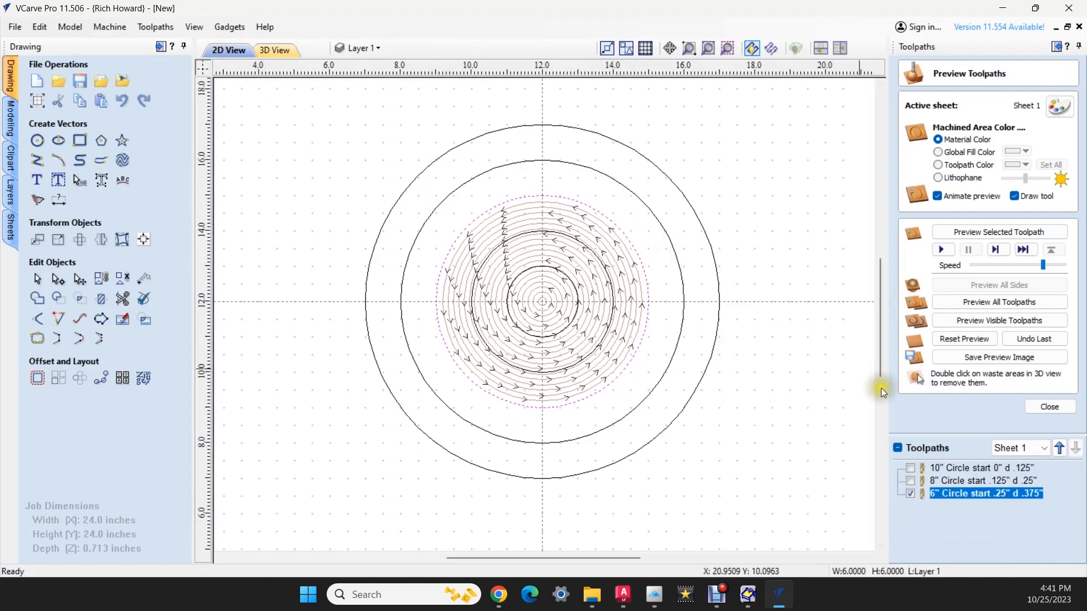
pyautogui.click(911, 493)
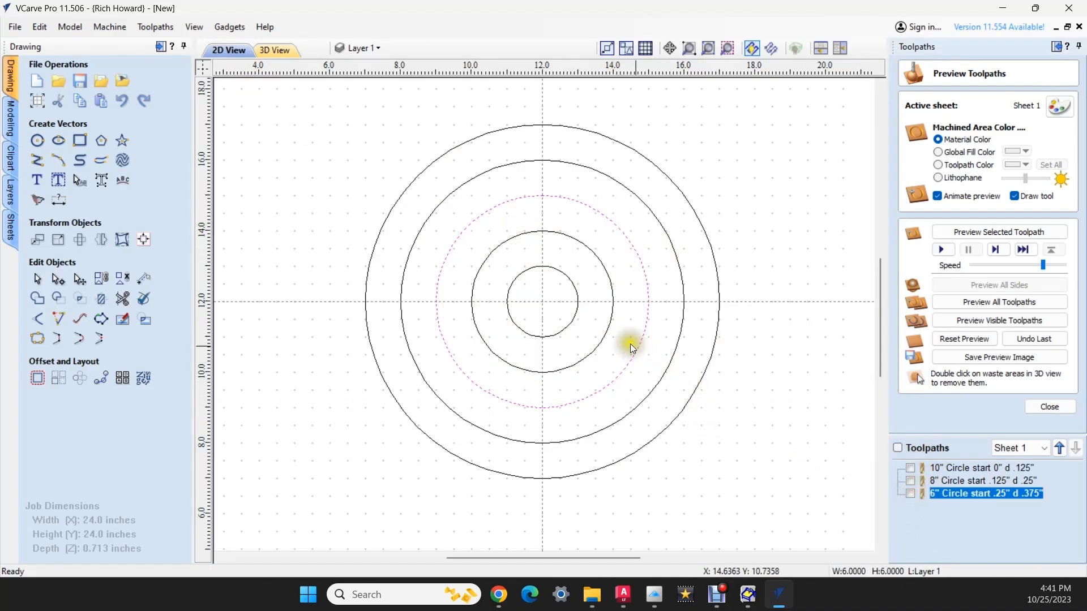
pyautogui.click(606, 329)
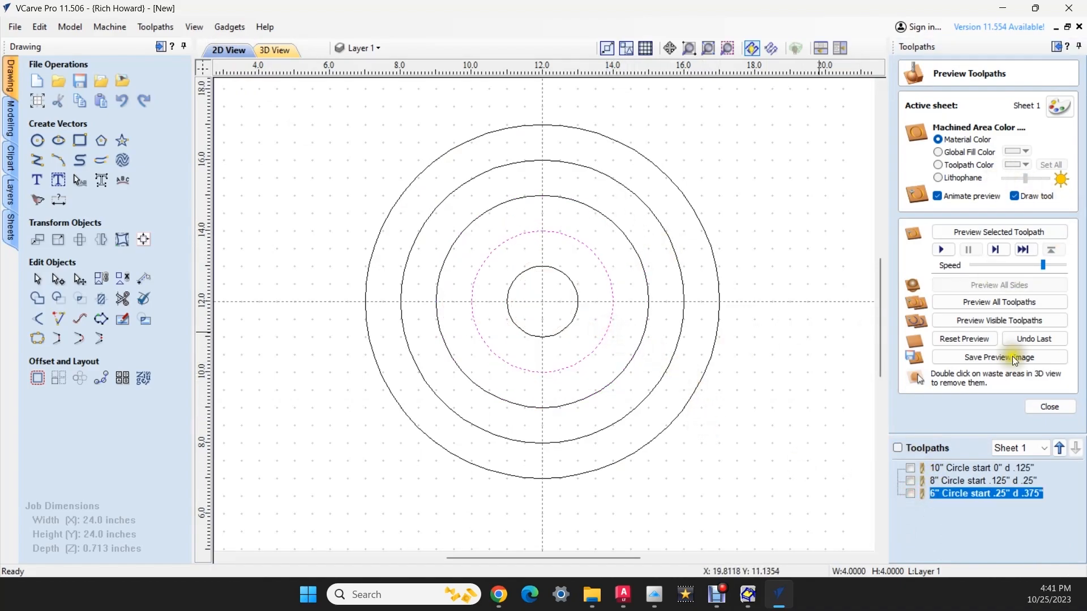
pyautogui.click(1039, 408)
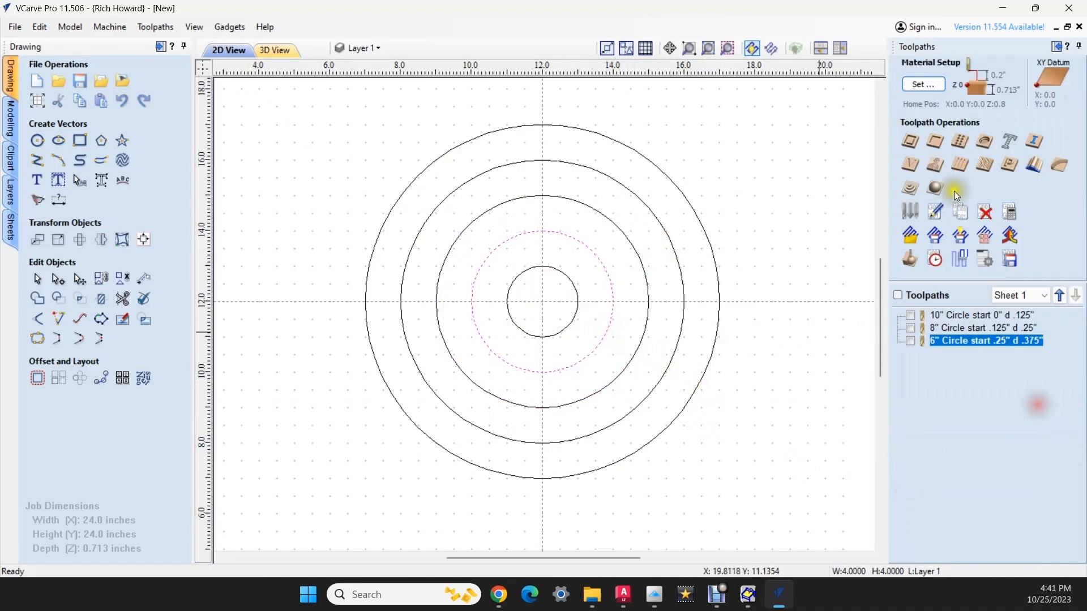
pyautogui.click(941, 144)
pyautogui.click(1013, 107)
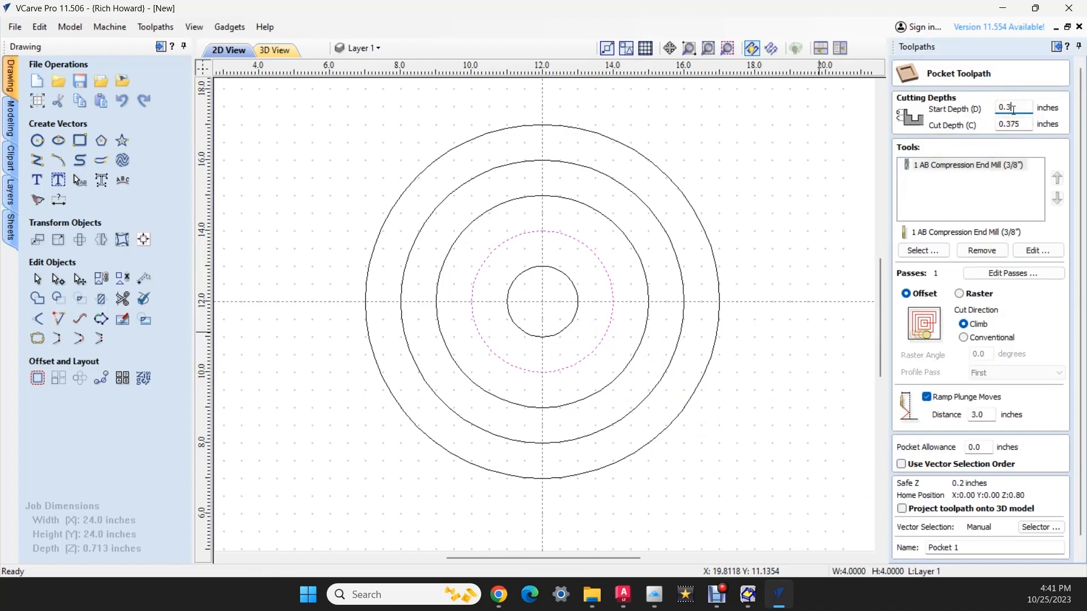
pyautogui.press('Tab')
pyautogui.press('Right')
pyautogui.press('BackSpace')
pyautogui.press('BackSpace')
pyautogui.scroll(-2, 997, 306)
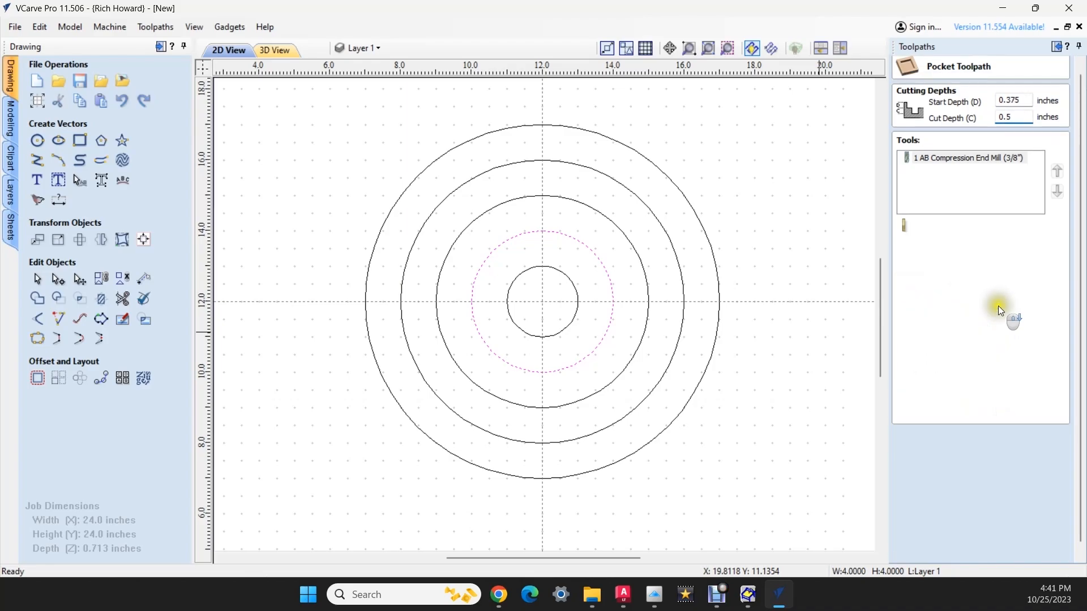
# Name the 4-inch circle's pocket toolpath 6" Circle start .375" d .5" and calculate it, accepting the cut-through
pyautogui.moveTo(987, 533); pyautogui.dragTo(699, 513)
pyautogui.hotkey('ctrl', 'v')
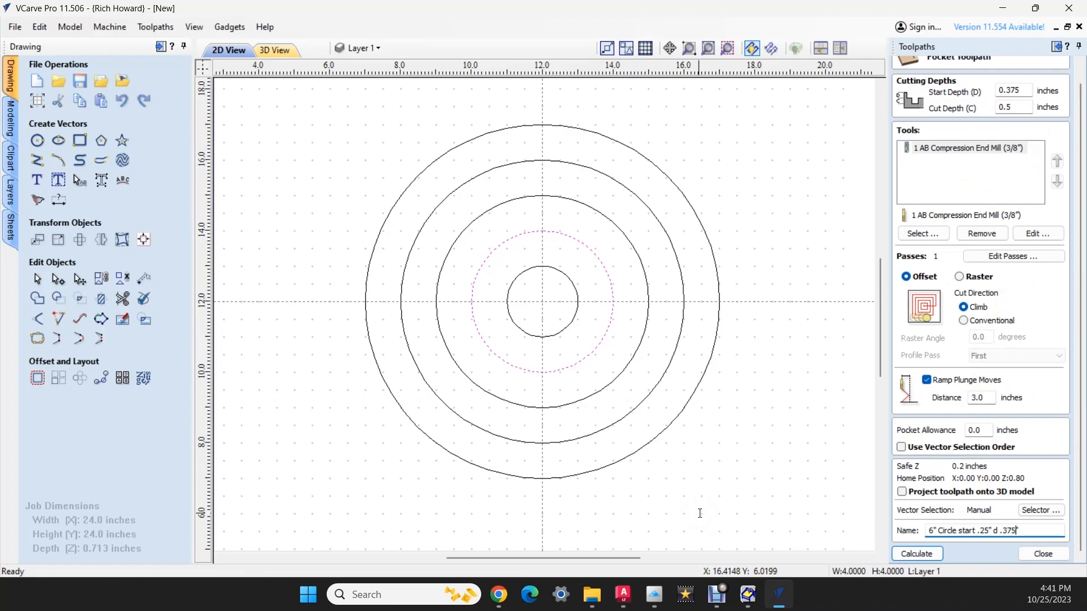
pyautogui.press('BackSpace')
pyautogui.press('BackSpace')
pyautogui.write('37')
pyautogui.click(917, 554)
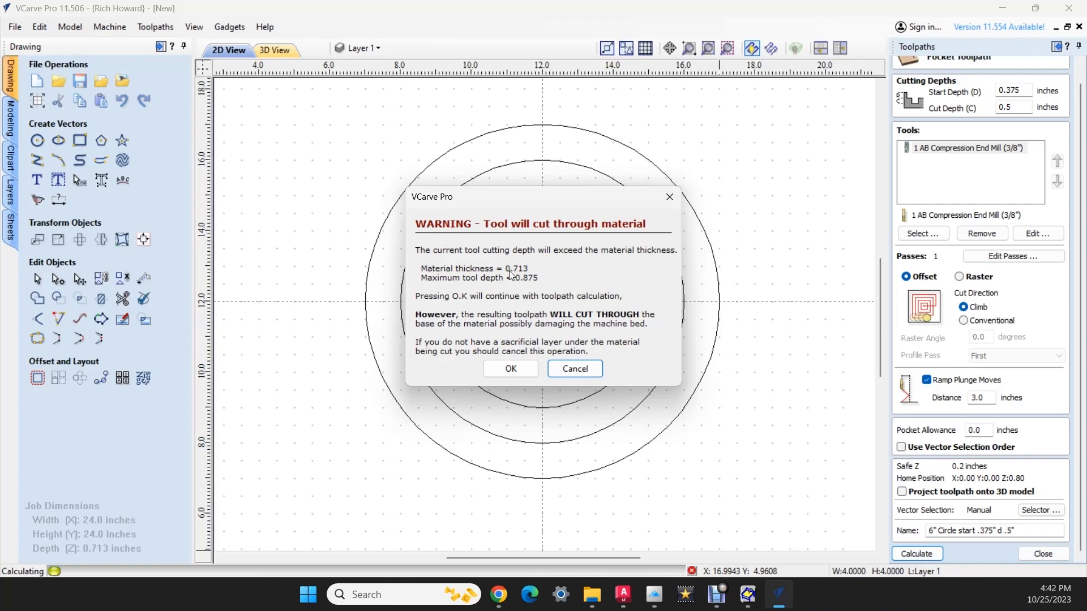
pyautogui.click(513, 365)
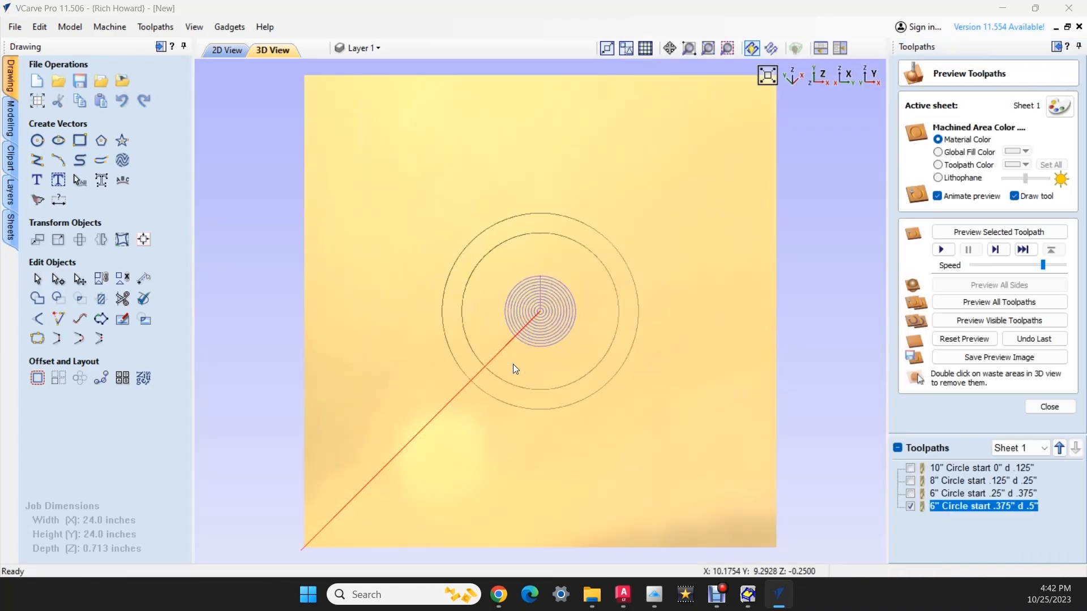
pyautogui.click(1041, 407)
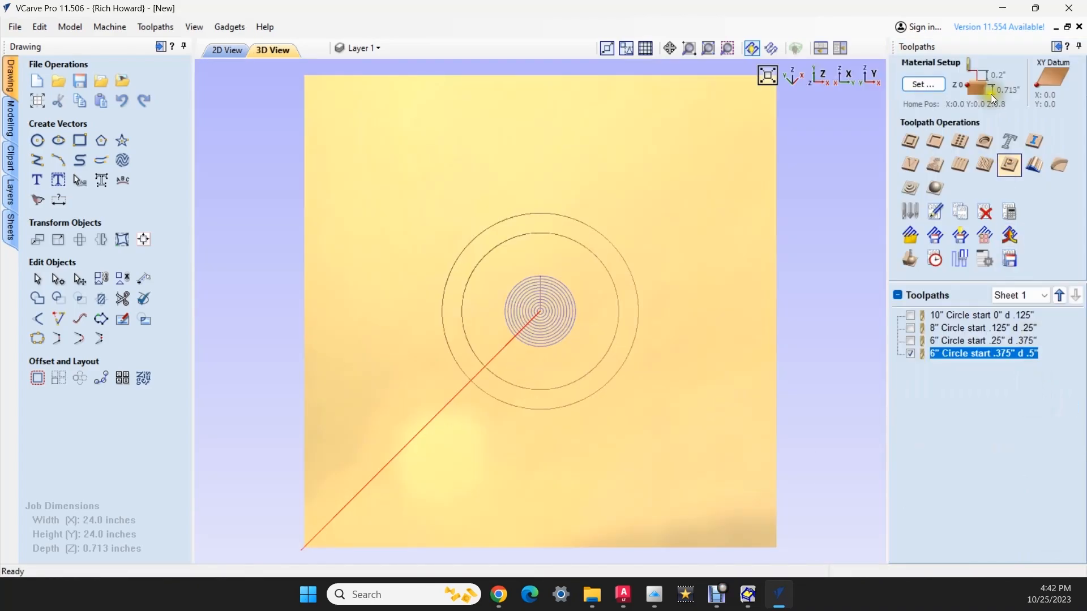
# Check the pocket toolpath depth settings and the material setup without changing them
pyautogui.click(936, 141)
pyautogui.scroll(-2, 963, 480)
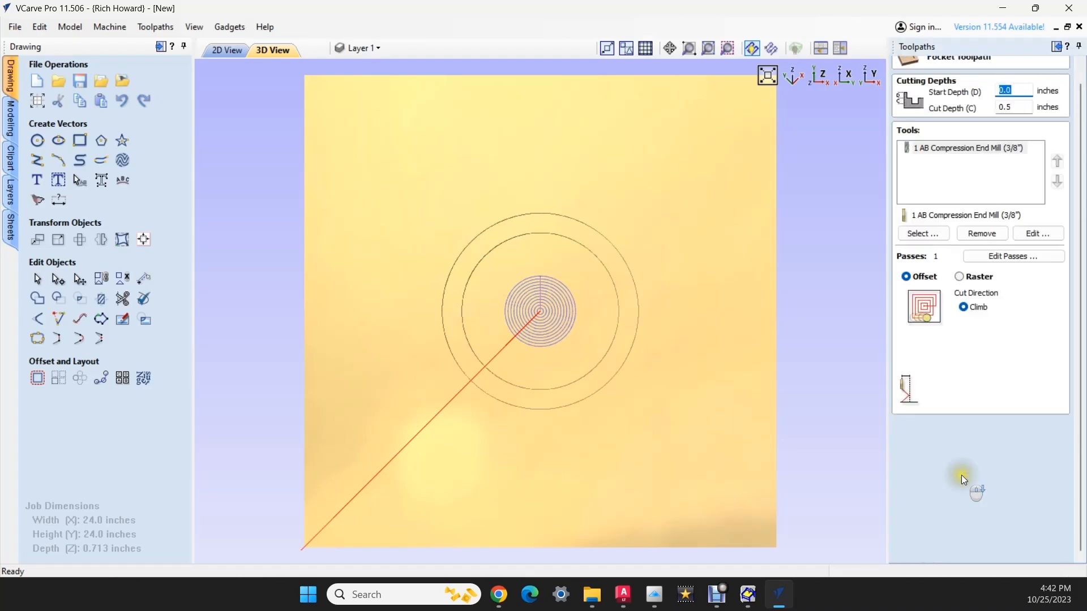
pyautogui.click(1045, 555)
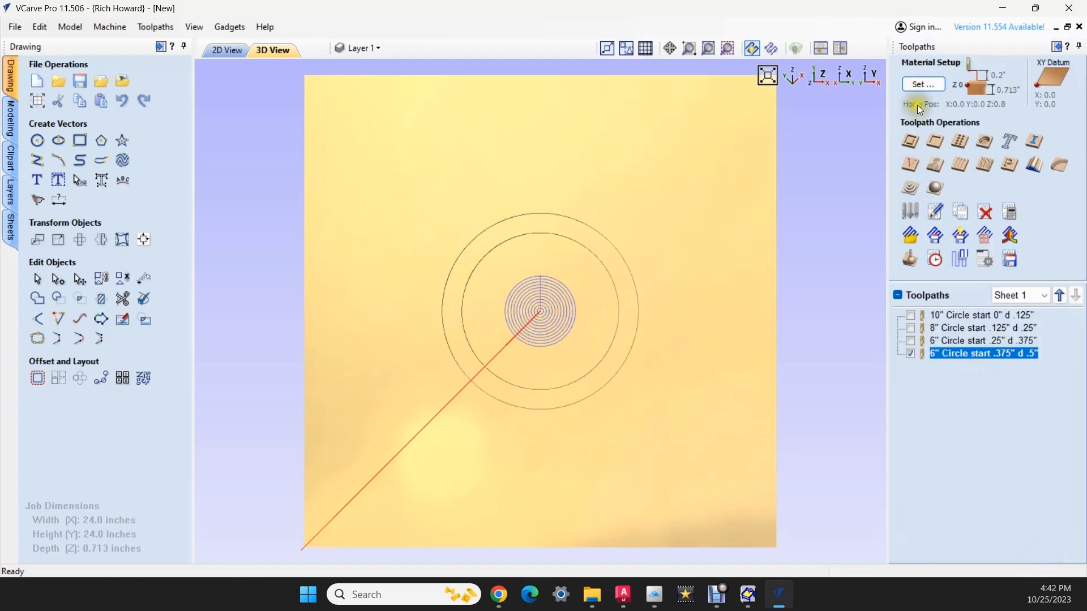
pyautogui.click(922, 84)
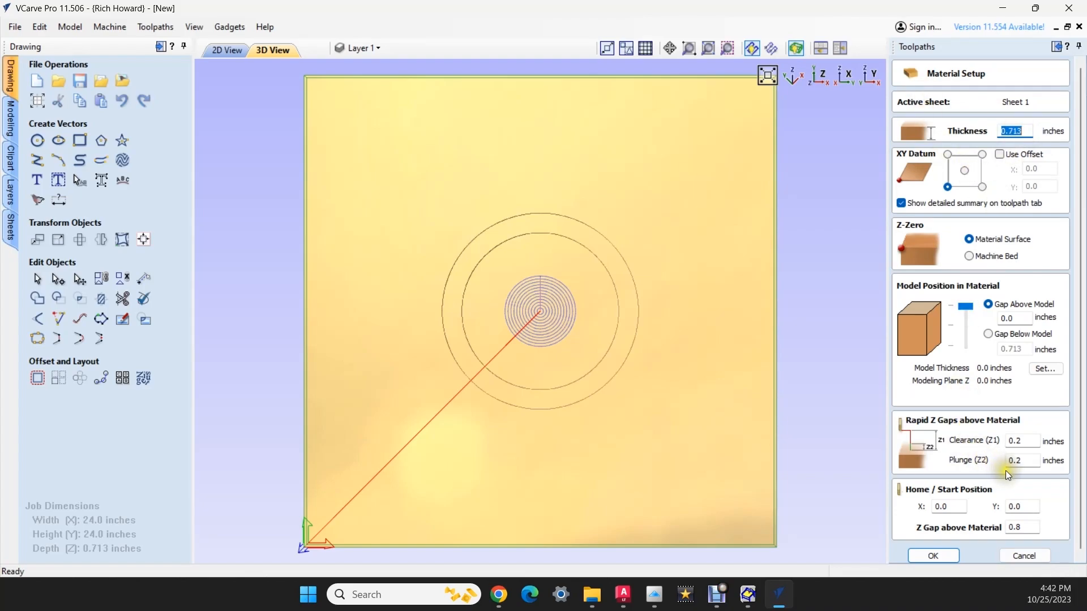
pyautogui.scroll(-1, 1005, 493)
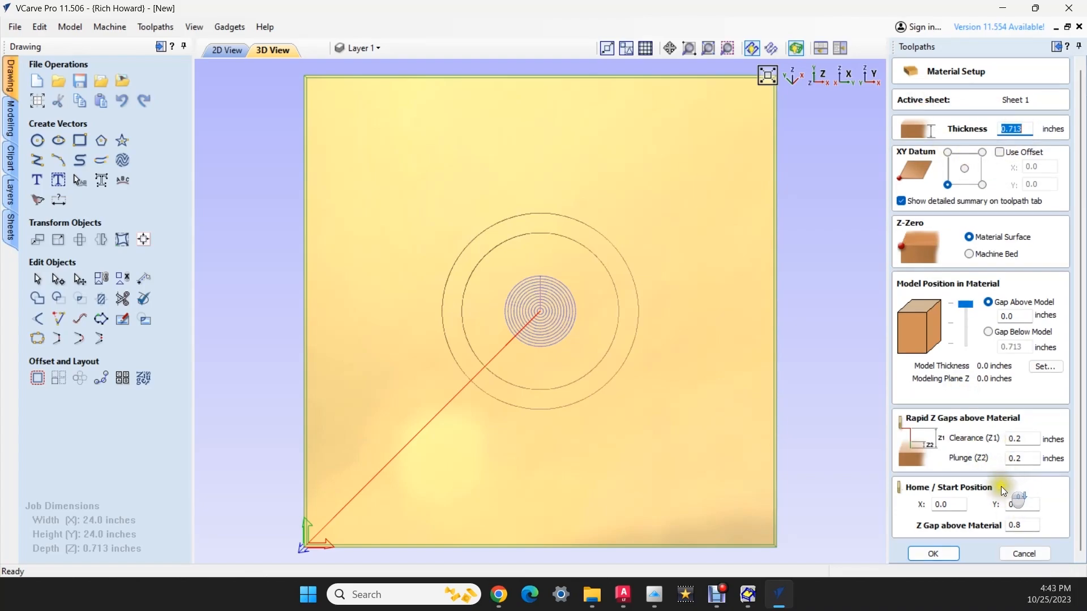
pyautogui.click(1039, 555)
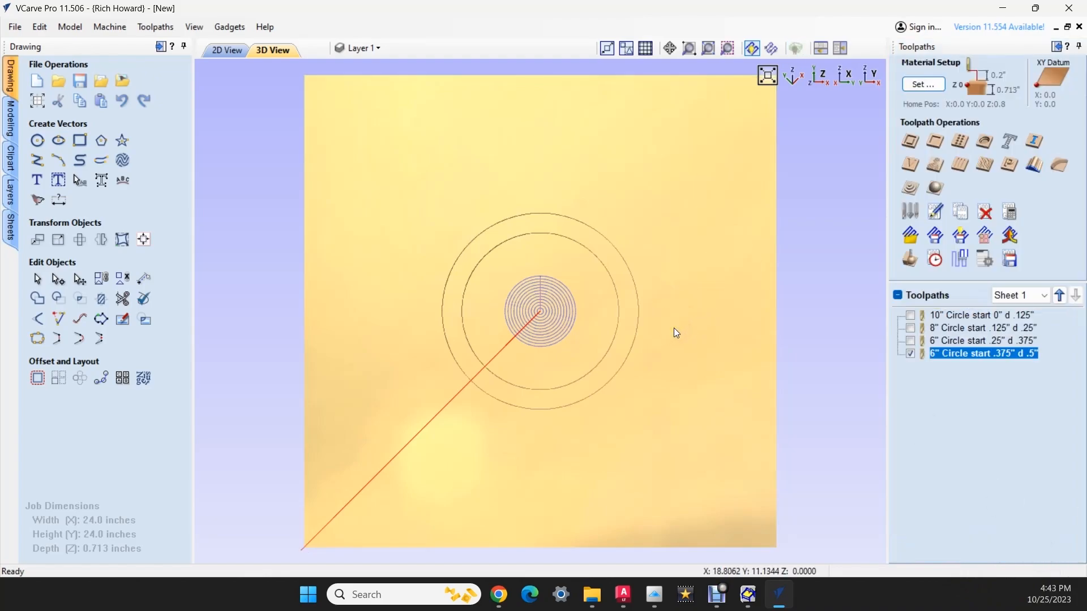
# Hide the last toolpath and start a pocket toolpath on the 2-inch circle with start depth 0.5 and cut depth 0.625 inches
pyautogui.click(910, 353)
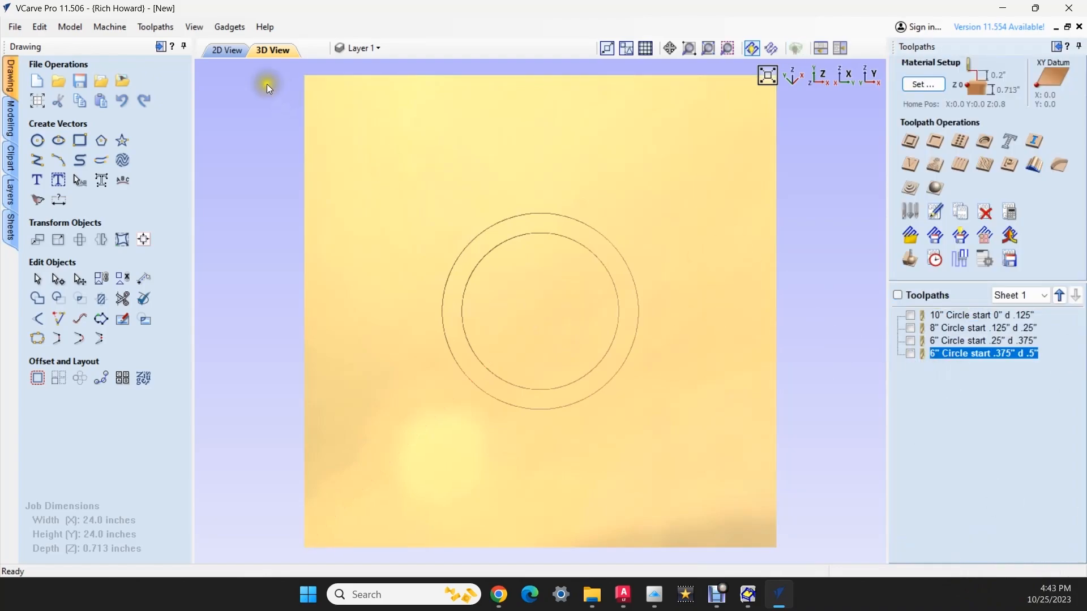
pyautogui.click(218, 51)
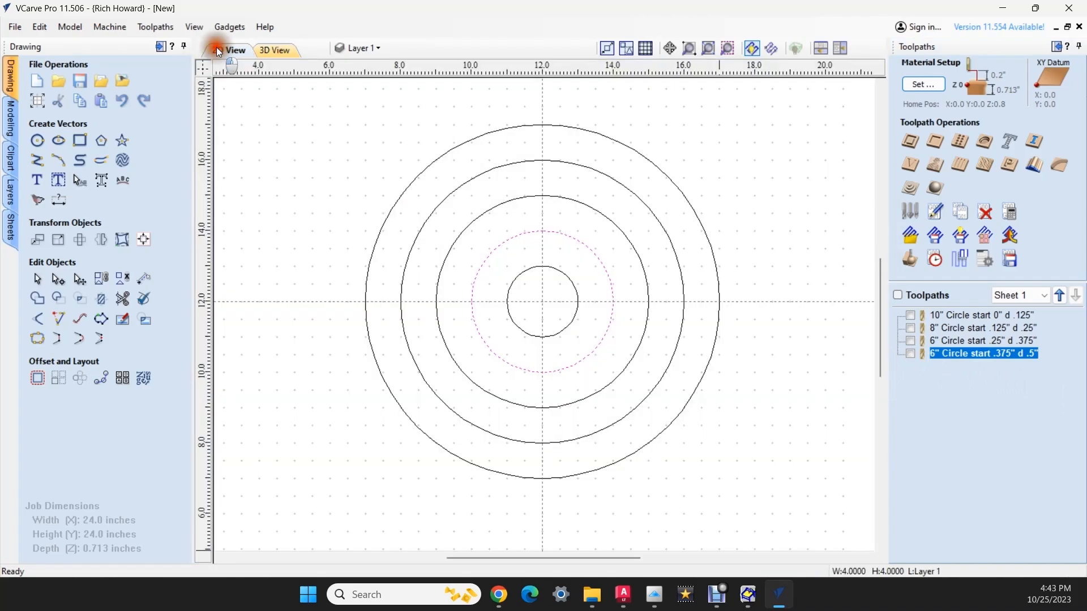
pyautogui.click(576, 288)
pyautogui.click(934, 141)
pyautogui.click(1011, 107)
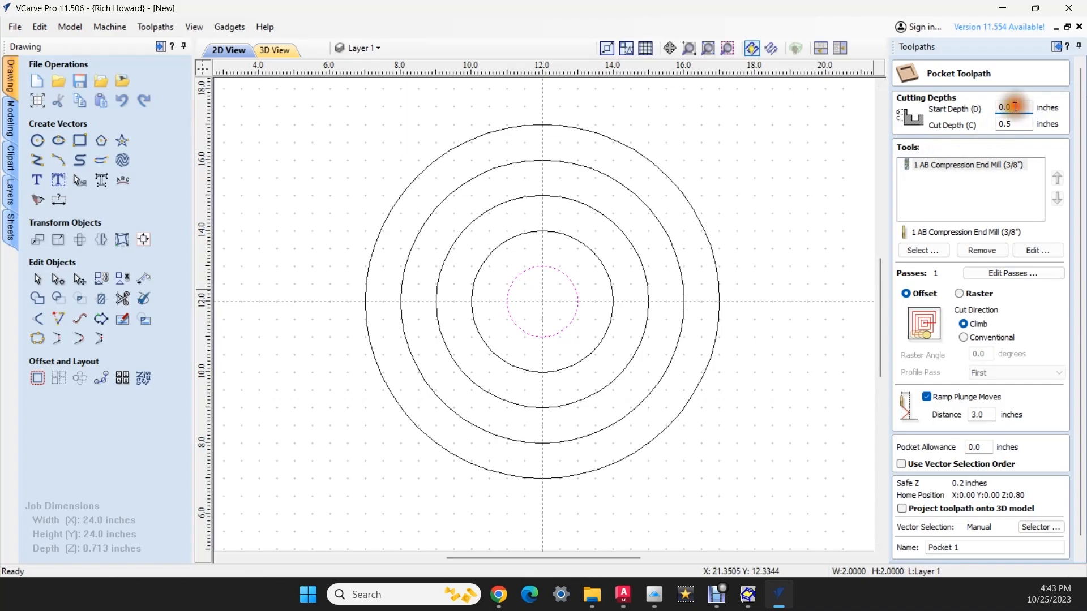
pyautogui.write('5')
pyautogui.click(1017, 124)
pyautogui.press('BackSpace')
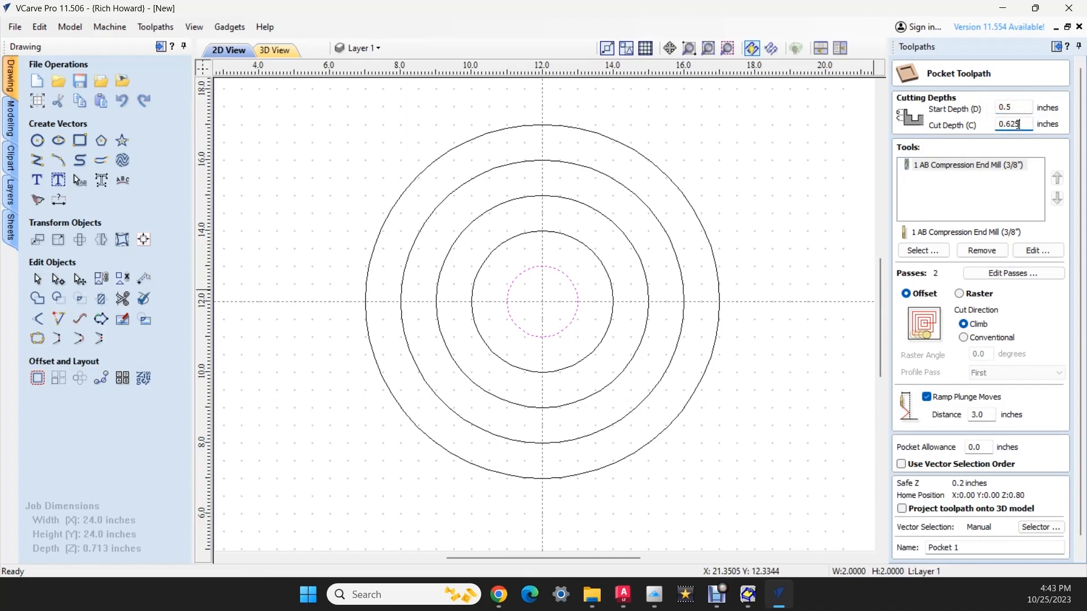
# Name the pocket toolpath 2" Circle start .5" d .625" and calculate it, accepting the cut-through
pyautogui.scroll(-1, 959, 524)
pyautogui.moveTo(960, 530); pyautogui.dragTo(814, 525)
pyautogui.write('6" Circle start .375" d .5"')
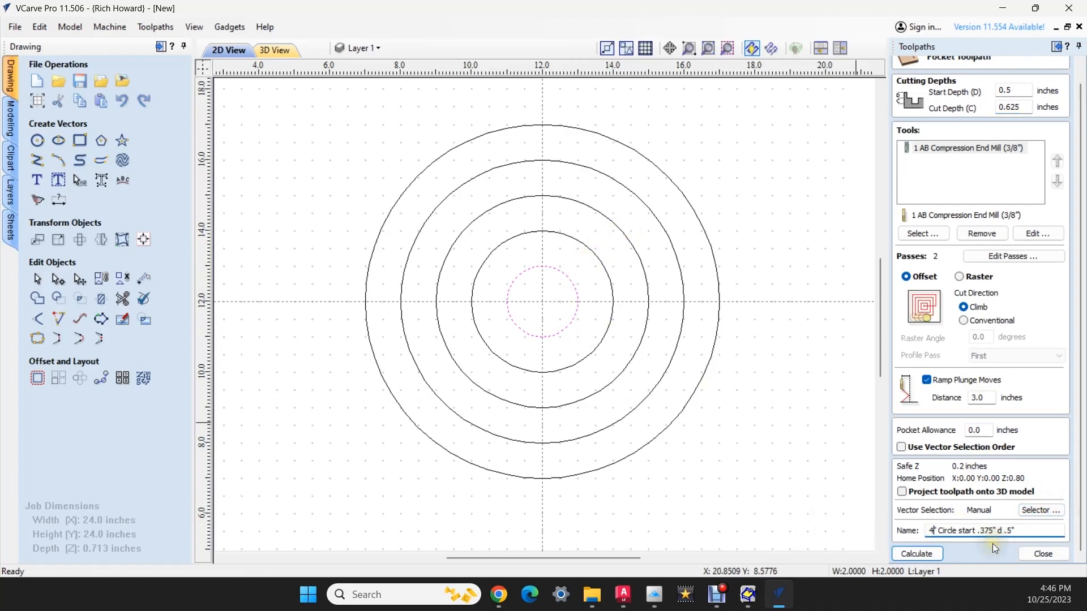
pyautogui.press('BackSpace')
pyautogui.write('2')
pyautogui.click(916, 553)
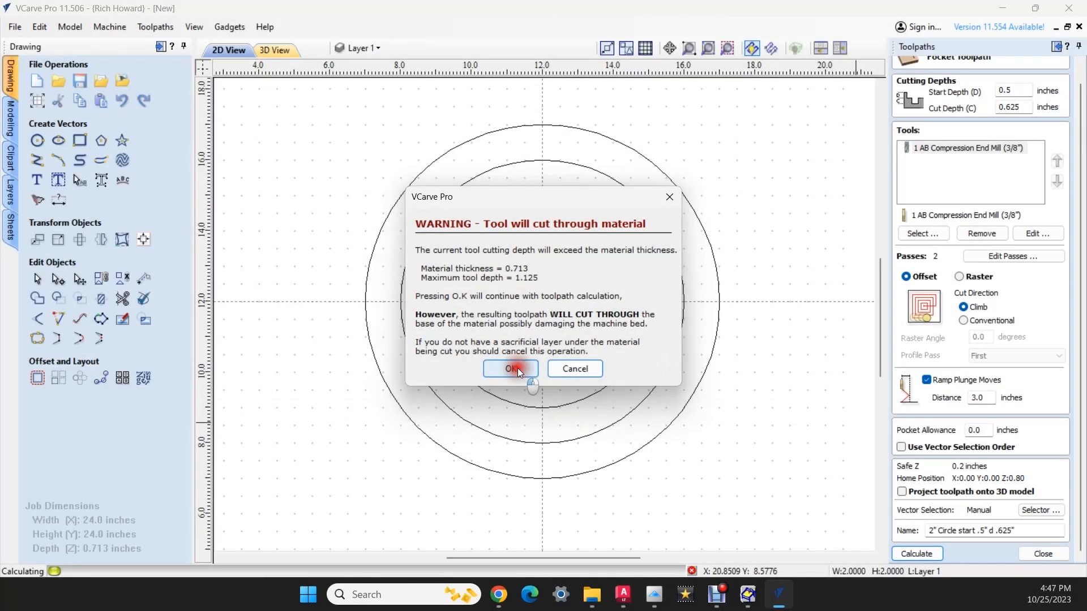
pyautogui.click(518, 369)
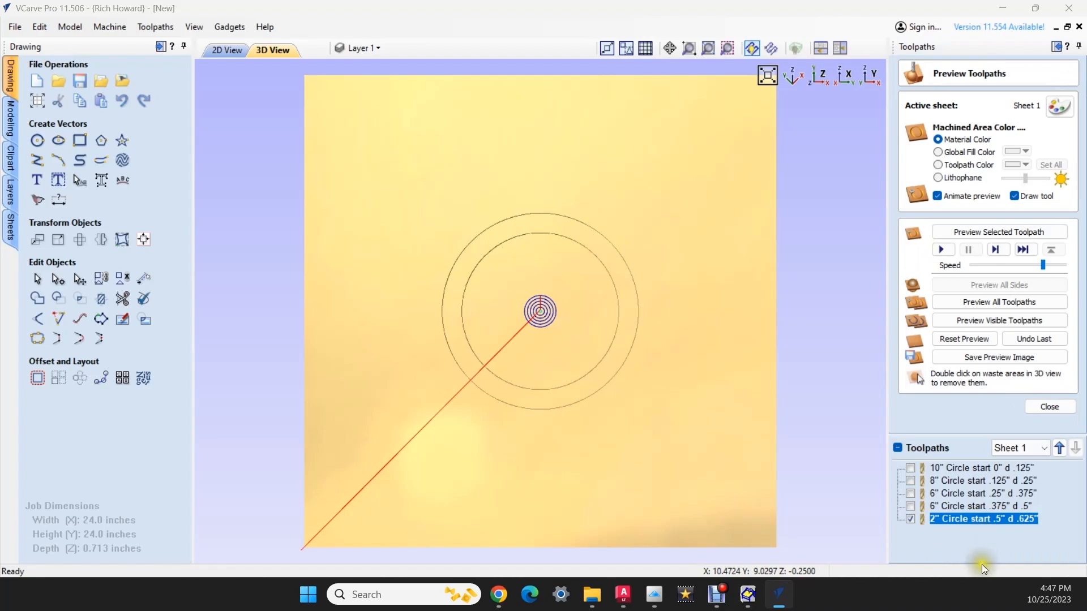
# Rename the 6" Circle start .375" d .5" toolpath as 4" Circle start .375" d .5"
pyautogui.click(952, 506)
pyautogui.rightClick(952, 505)
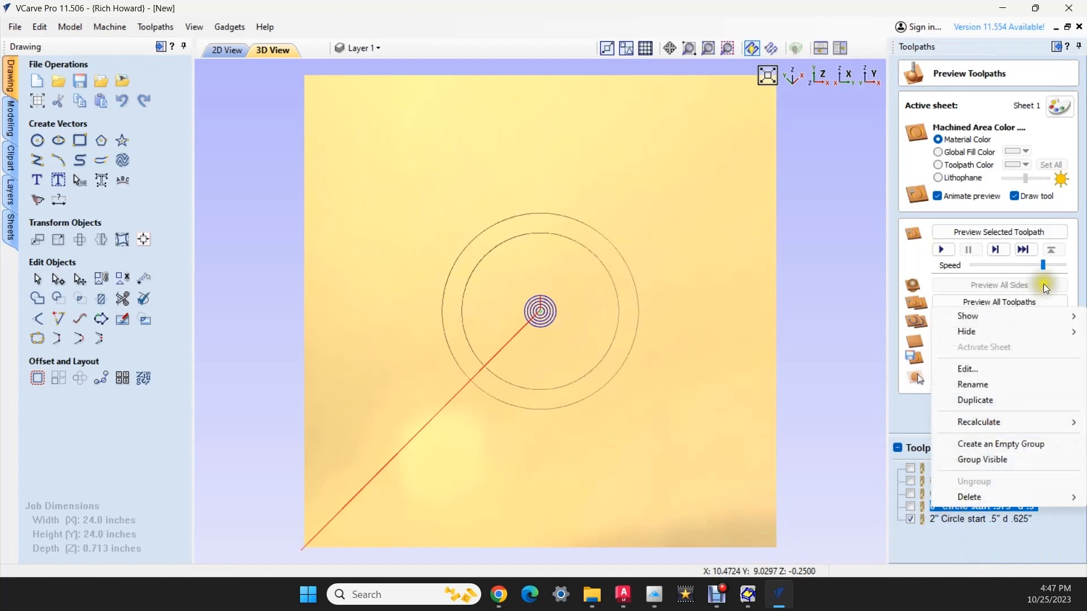
pyautogui.click(984, 383)
pyautogui.click(933, 507)
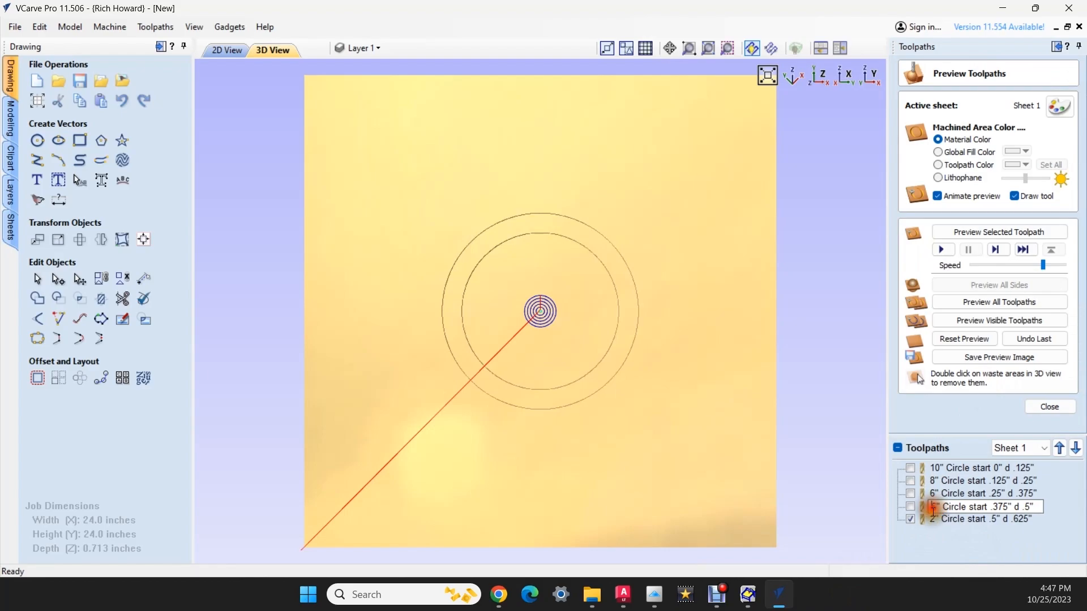
pyautogui.press('Delete')
pyautogui.write('4')
pyautogui.click(947, 468)
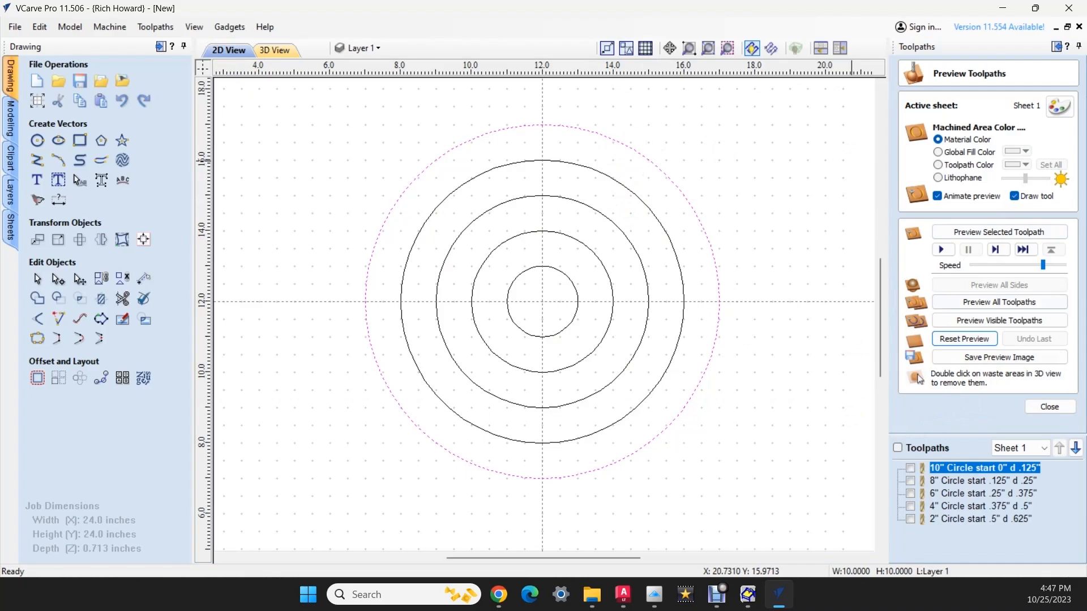
# Calculate a new pocket toolpath on the 10-inch circle with start depth 0 and cut depth 0.125 inches
pyautogui.click(1040, 419)
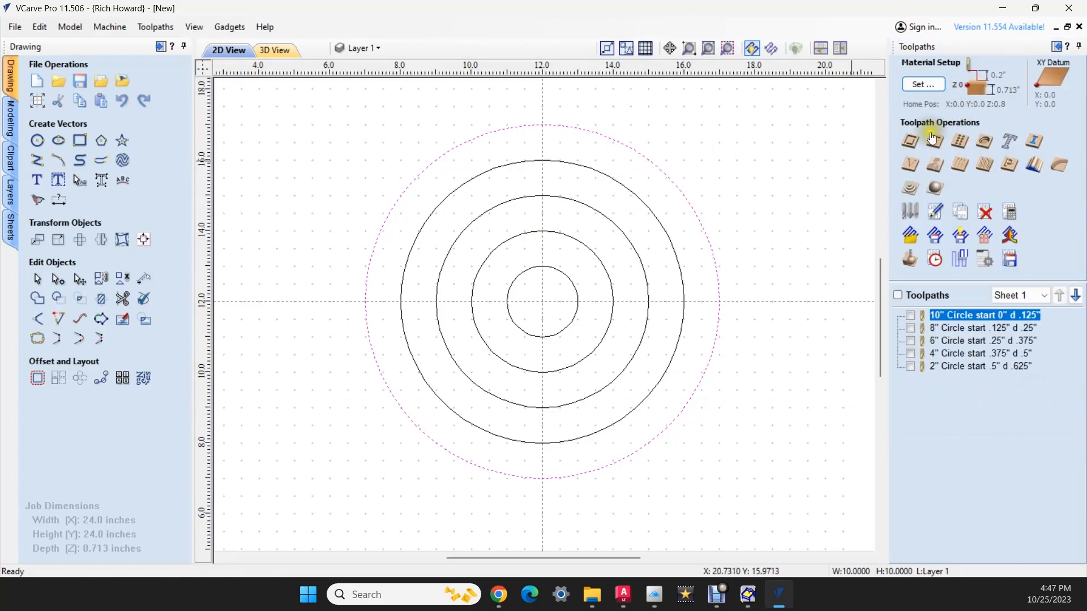
pyautogui.click(934, 141)
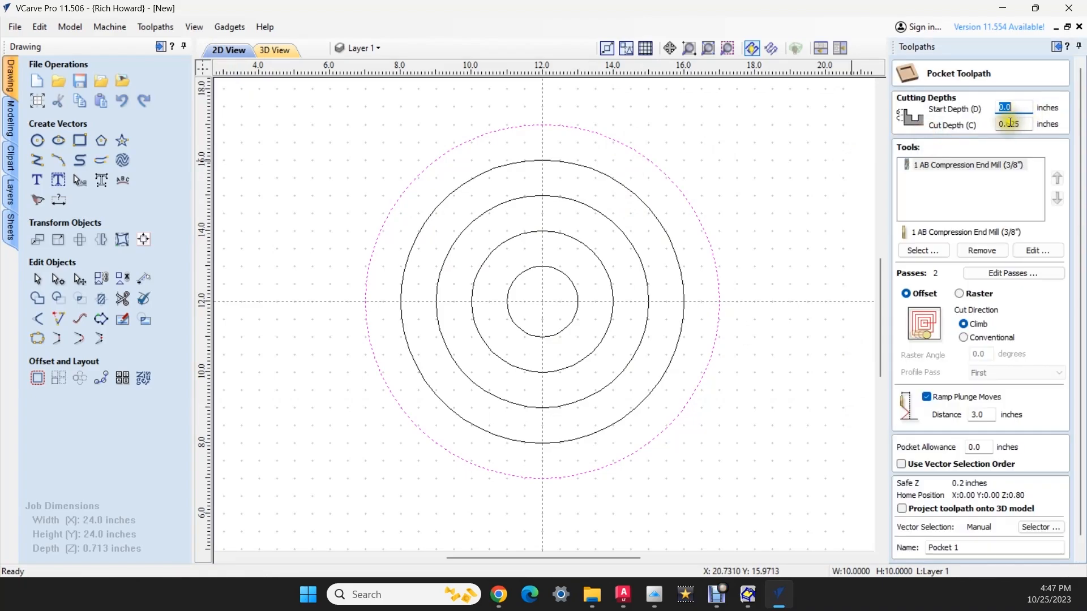
pyautogui.moveTo(1003, 123); pyautogui.dragTo(1059, 129)
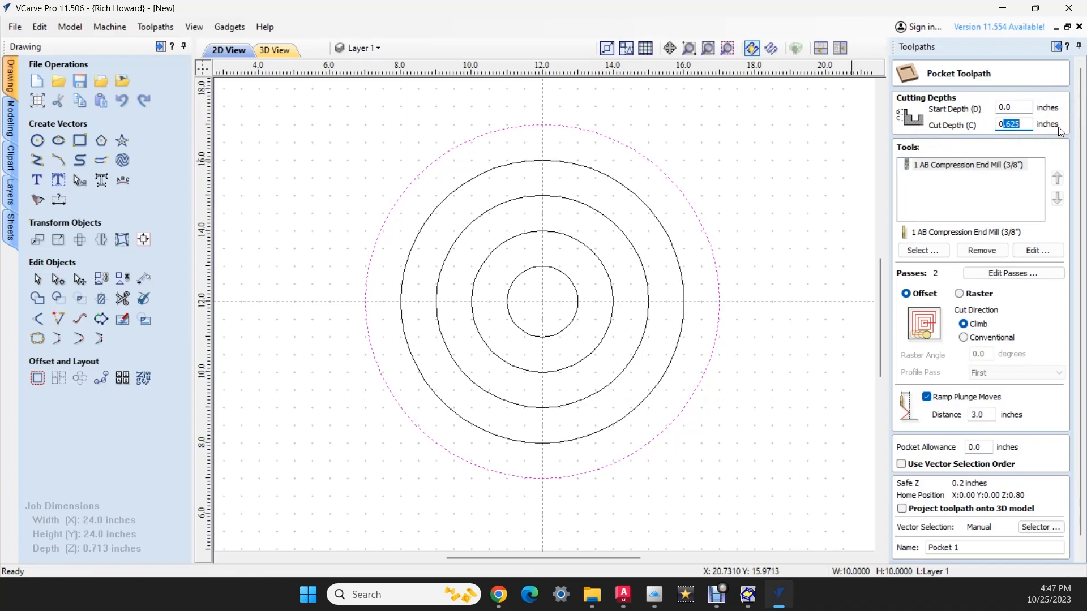
pyautogui.write('.125')
pyautogui.scroll(-1, 1064, 227)
pyautogui.click(926, 552)
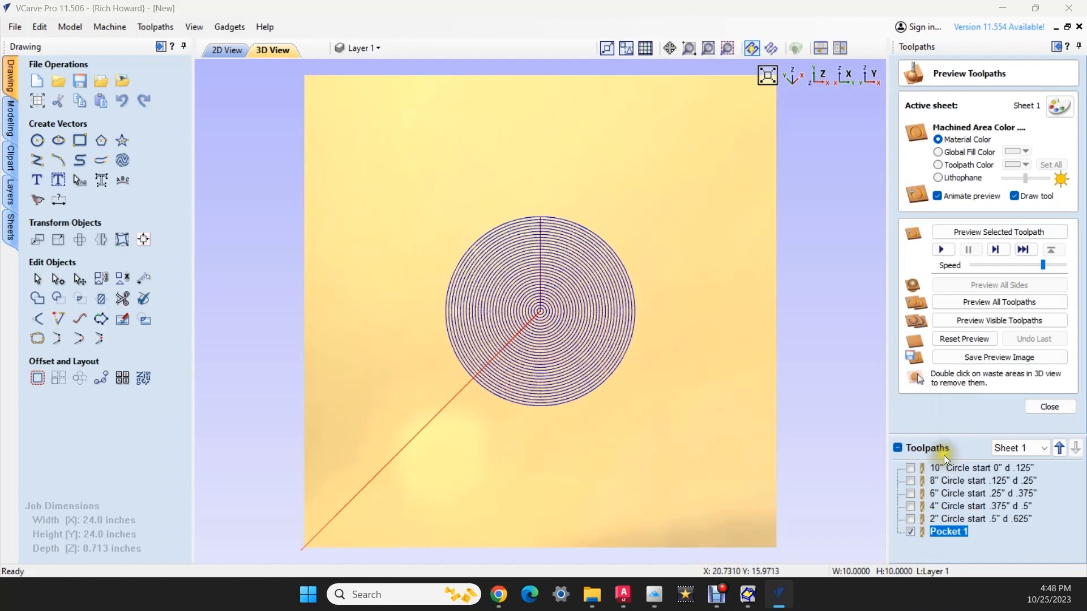
# Copy the name of the old 10" Circle toolpath and delete that toolpath
pyautogui.click(943, 464)
pyautogui.rightClick(943, 464)
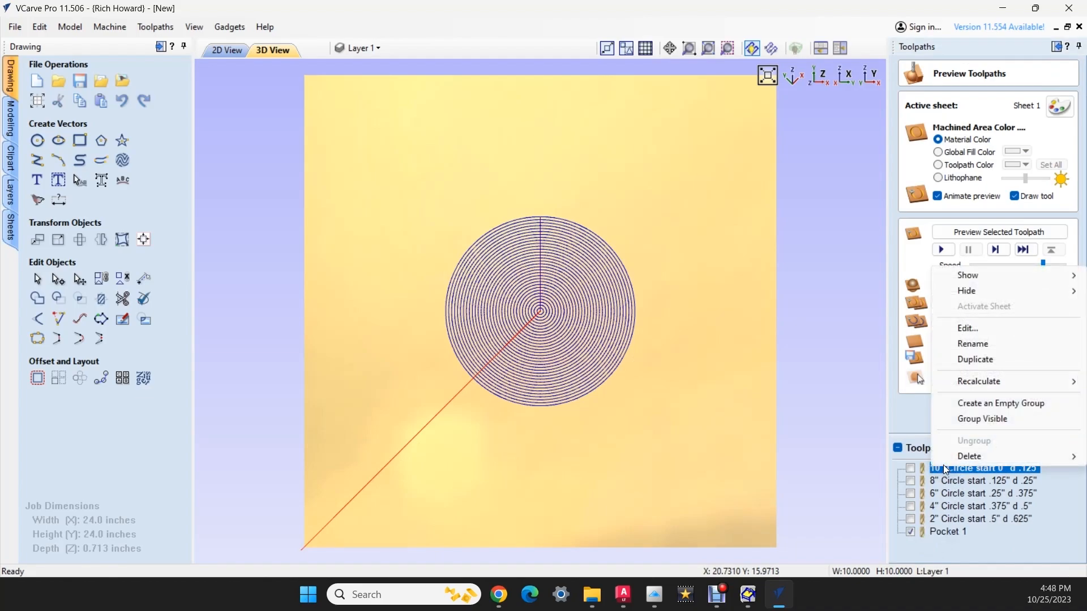
pyautogui.click(979, 344)
pyautogui.hotkey('ctrl', 'c')
pyautogui.press('Escape')
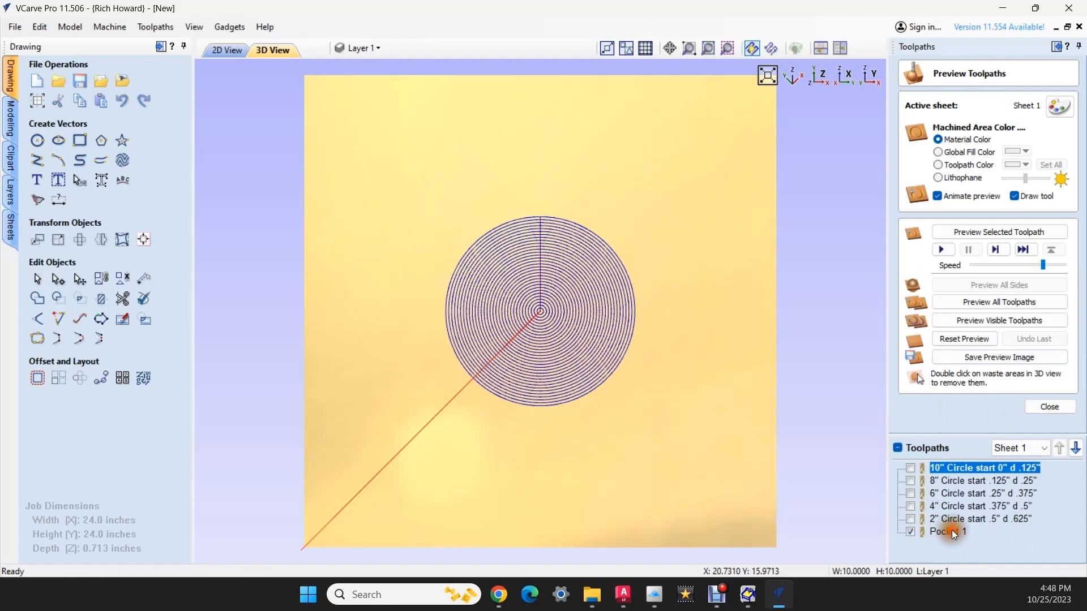
pyautogui.press('Delete')
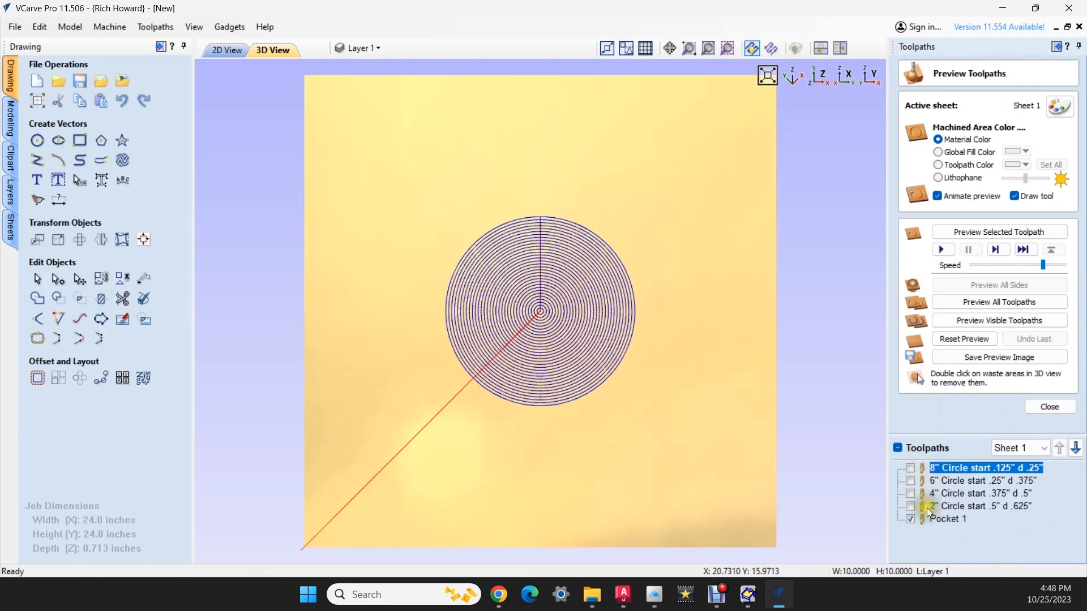
# Rename the Pocket 1 toolpath as 10" Circle start 0" d .125"
pyautogui.rightClick(939, 518)
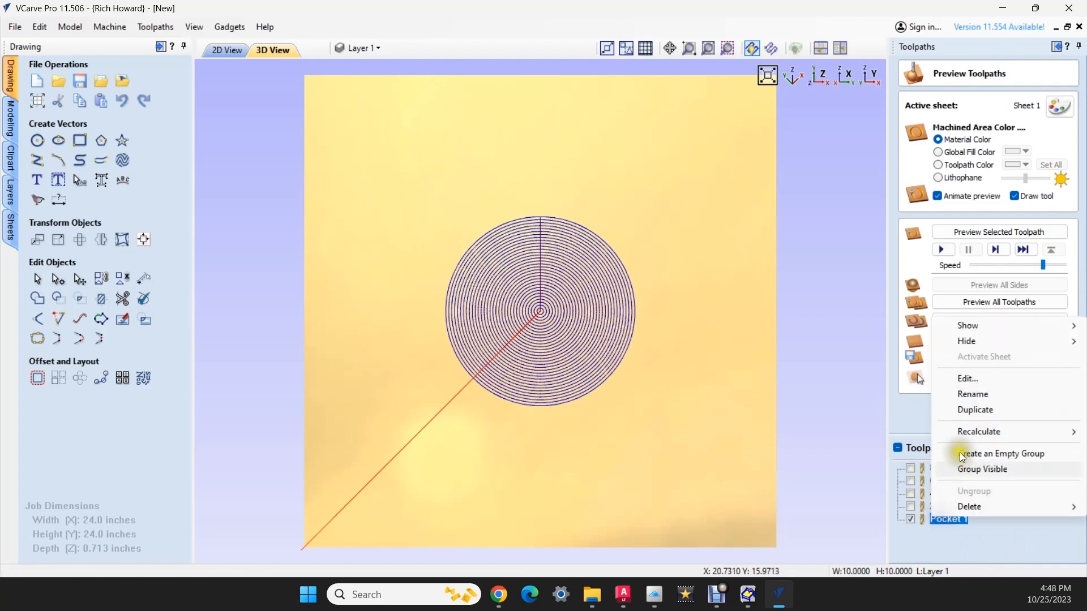
pyautogui.click(983, 397)
pyautogui.hotkey('ctrl', 'v')
pyautogui.press('Return')
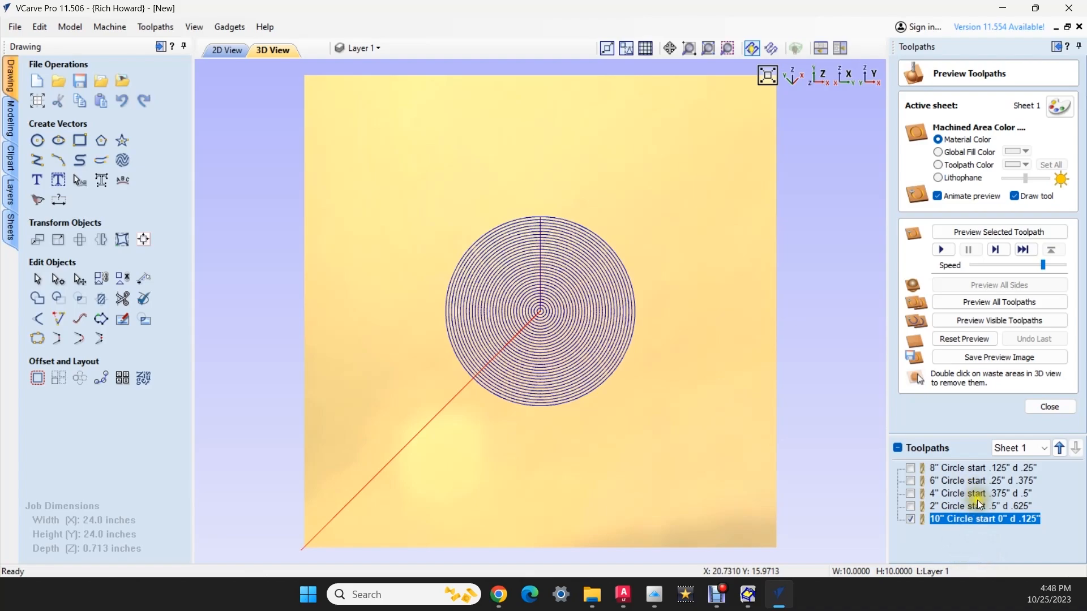
pyautogui.click(981, 469)
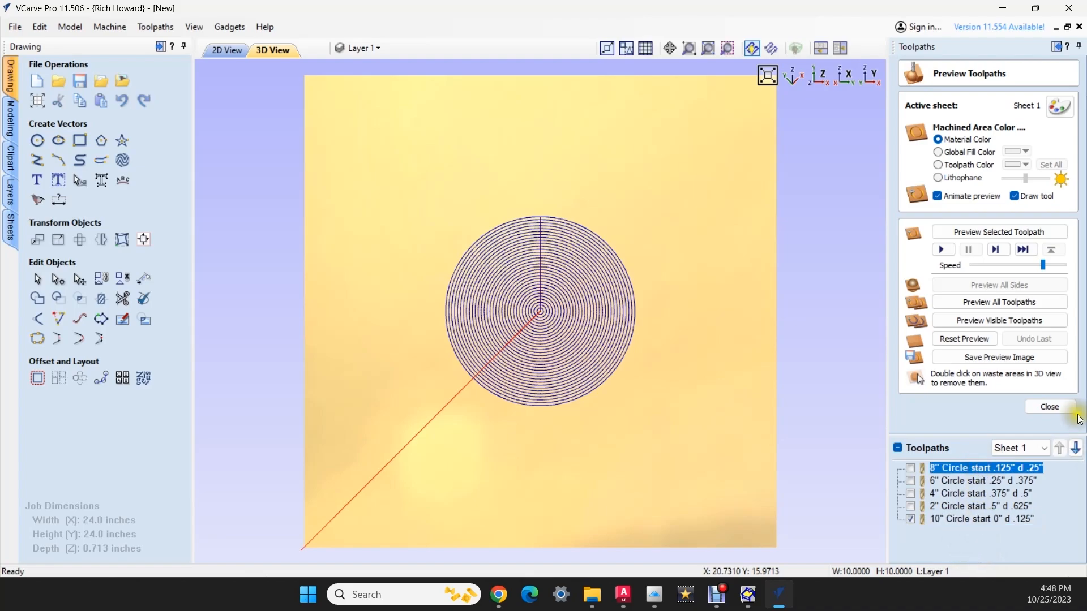
pyautogui.click(1044, 405)
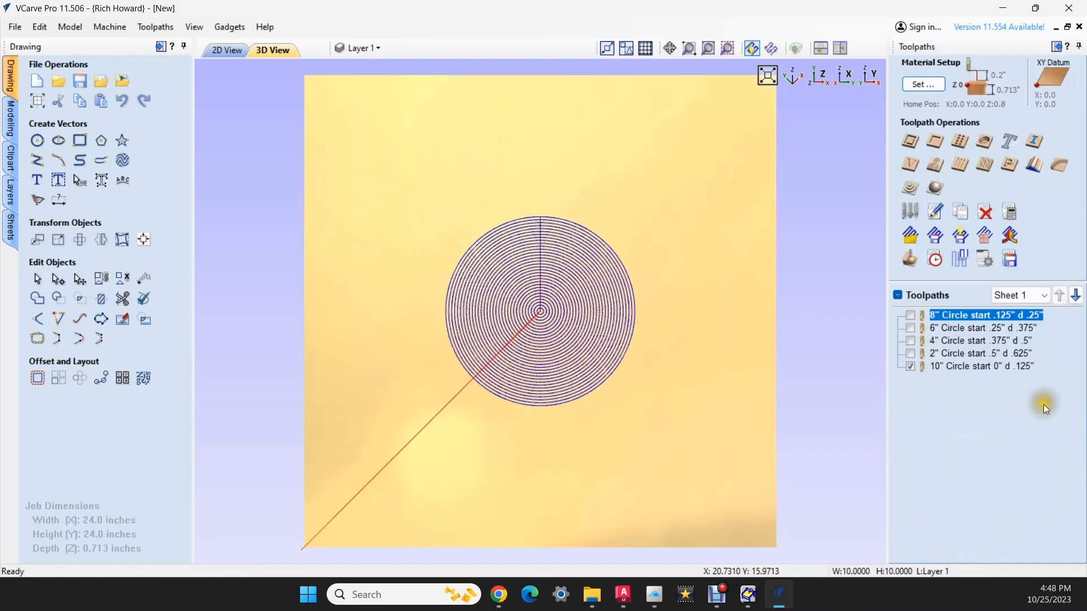
pyautogui.click(933, 143)
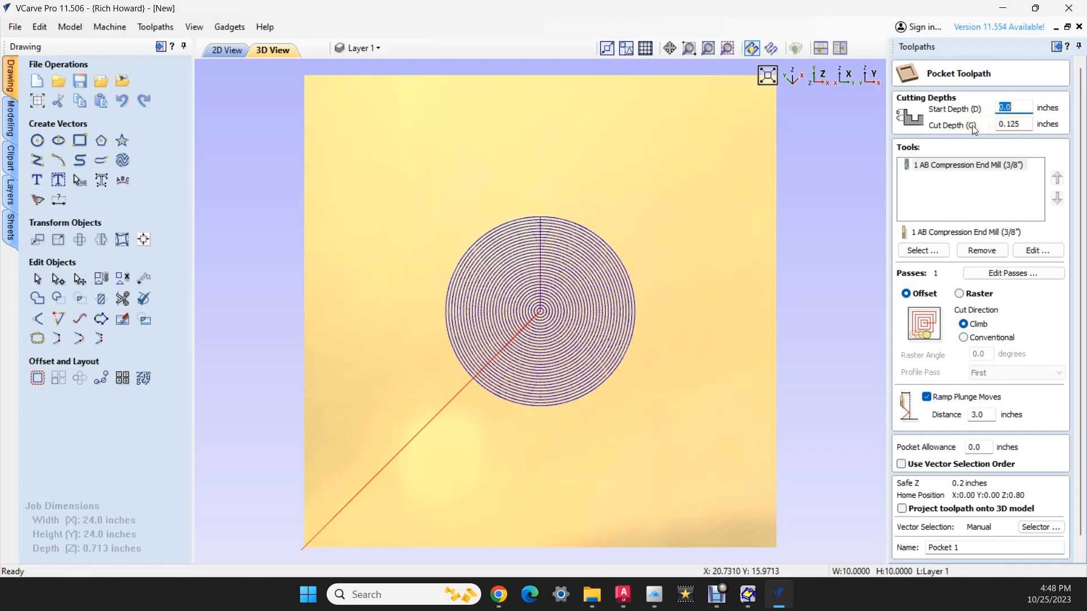
pyautogui.scroll(-1, 931, 501)
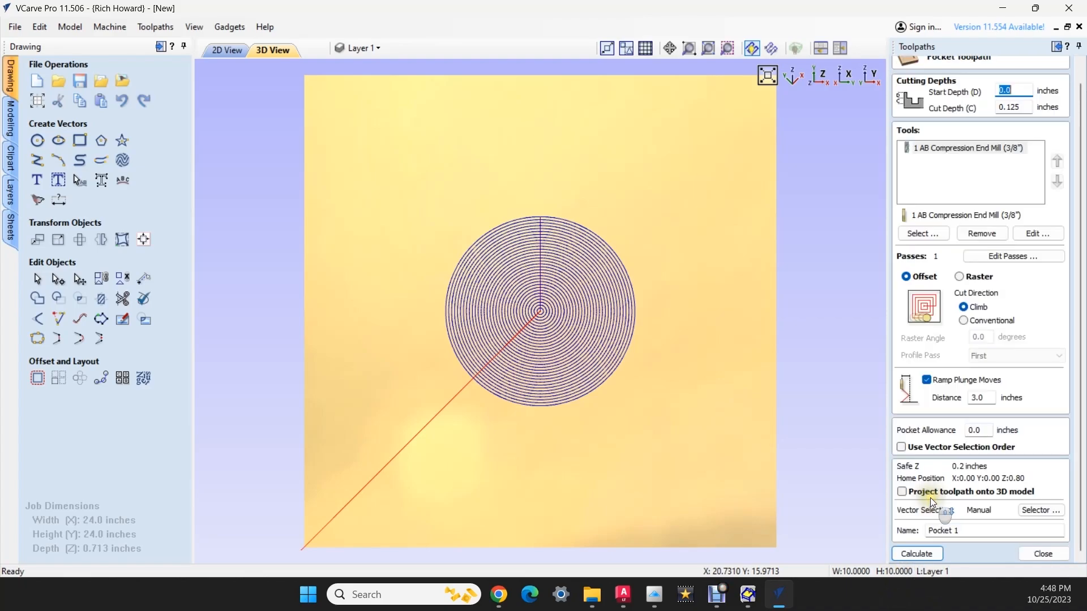
pyautogui.click(1043, 555)
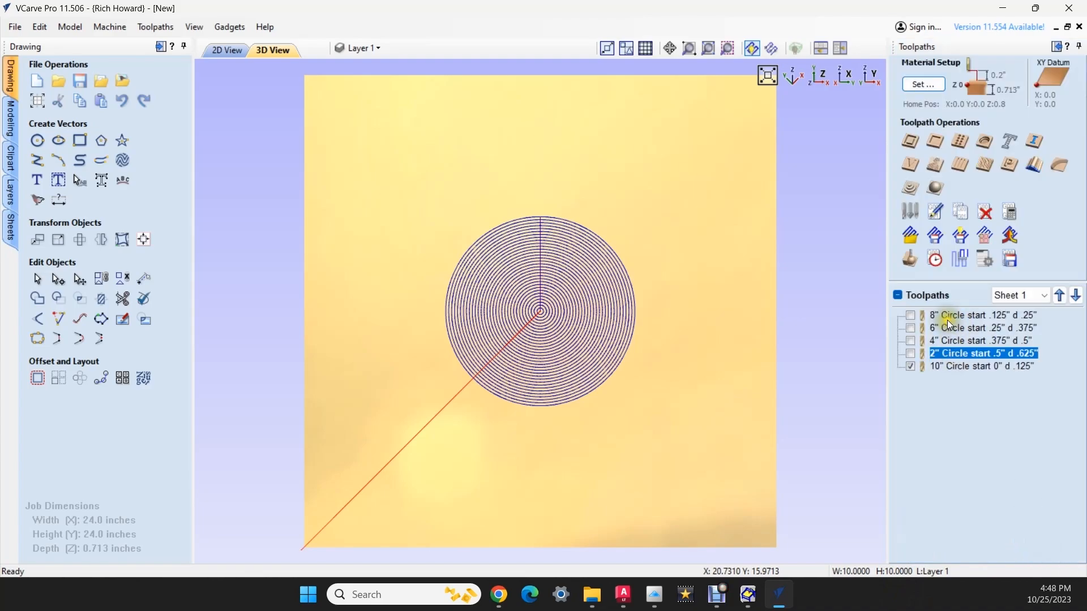
# Calculate a new pocket toolpath on the 8-inch circle with a start depth of 0.125 inches
pyautogui.click(947, 317)
pyautogui.click(934, 142)
pyautogui.click(1009, 108)
pyautogui.write('0.125')
pyautogui.scroll(-2, 982, 238)
pyautogui.click(912, 555)
# Copy the name of the old 8" Circle toolpath and delete that toolpath
pyautogui.rightClick(954, 469)
pyautogui.click(977, 342)
pyautogui.hotkey('ctrl', 'c')
pyautogui.click(946, 530)
pyautogui.click(961, 467)
pyautogui.press('Delete')
# Rename the new 8-inch pocket toolpath as 8" Circle start .125" d .25"
pyautogui.rightClick(949, 518)
pyautogui.click(1005, 391)
pyautogui.hotkey('ctrl', 'v')
pyautogui.click(950, 527)
# Copy the old 6" Circle toolpath's name and start a new pocket toolpath on the 6-inch circle with start depth 0.25 inches
pyautogui.rightClick(953, 469)
pyautogui.click(974, 349)
pyautogui.hotkey('ctrl', 'c')
pyautogui.click(983, 440)
pyautogui.click(1048, 407)
pyautogui.click(936, 142)
pyautogui.write('0.25')
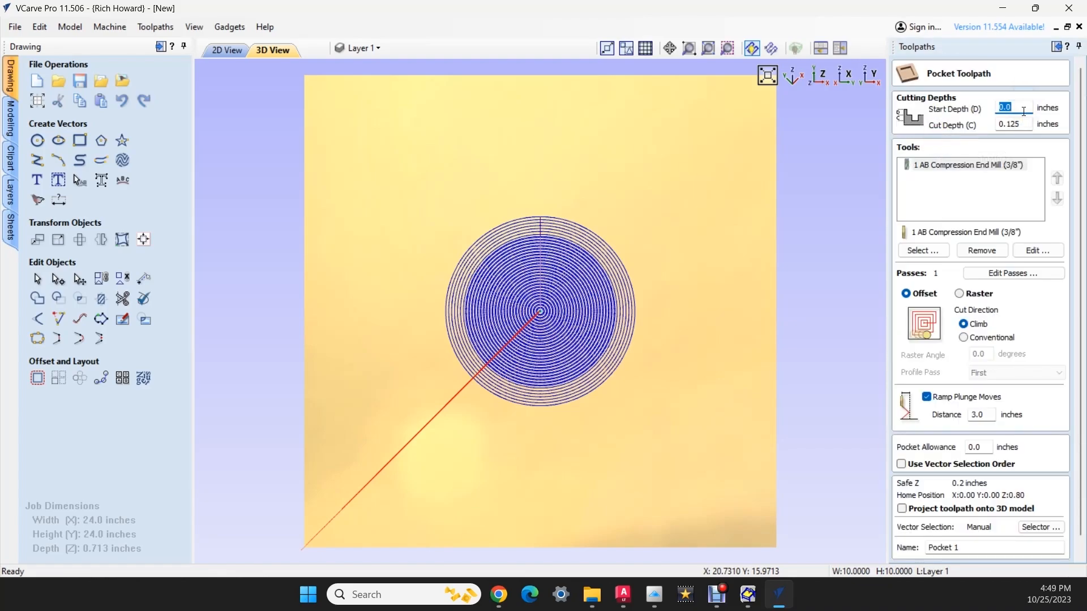
# Name the new pocket toolpath 6" Circle start .25" d .375" and calculate it
pyautogui.hotkey('ctrl', 'v')
pyautogui.moveTo(988, 549); pyautogui.dragTo(918, 548)
pyautogui.hotkey('ctrl', 'v')
pyautogui.scroll(-1, 919, 467)
pyautogui.click(917, 556)
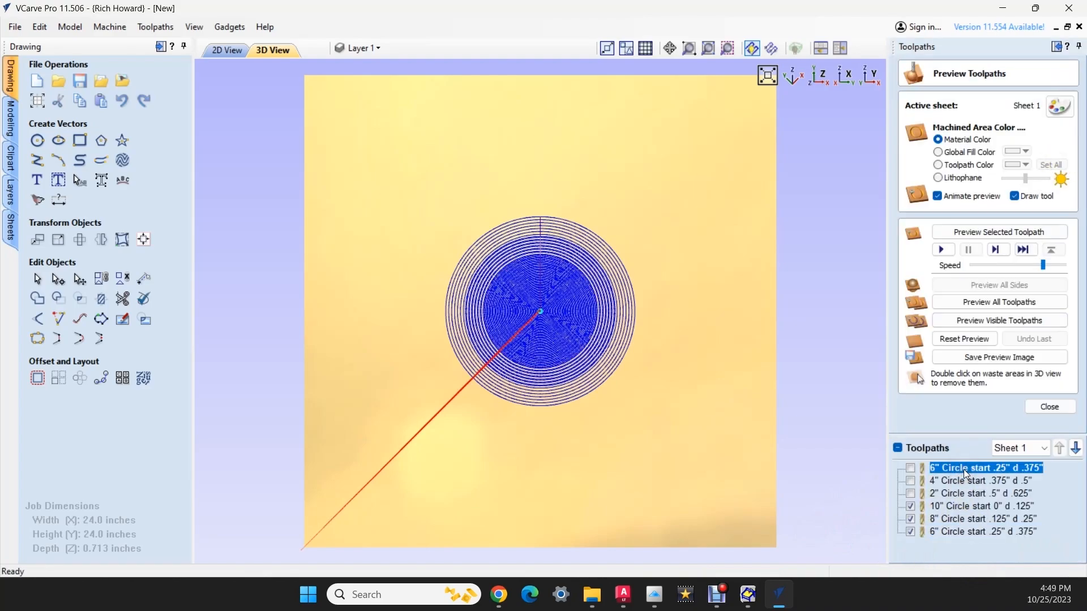
# Delete the old 6" Circle toolpath from the head of the toolpath list
pyautogui.rightClick(963, 470)
pyautogui.click(985, 348)
pyautogui.click(963, 542)
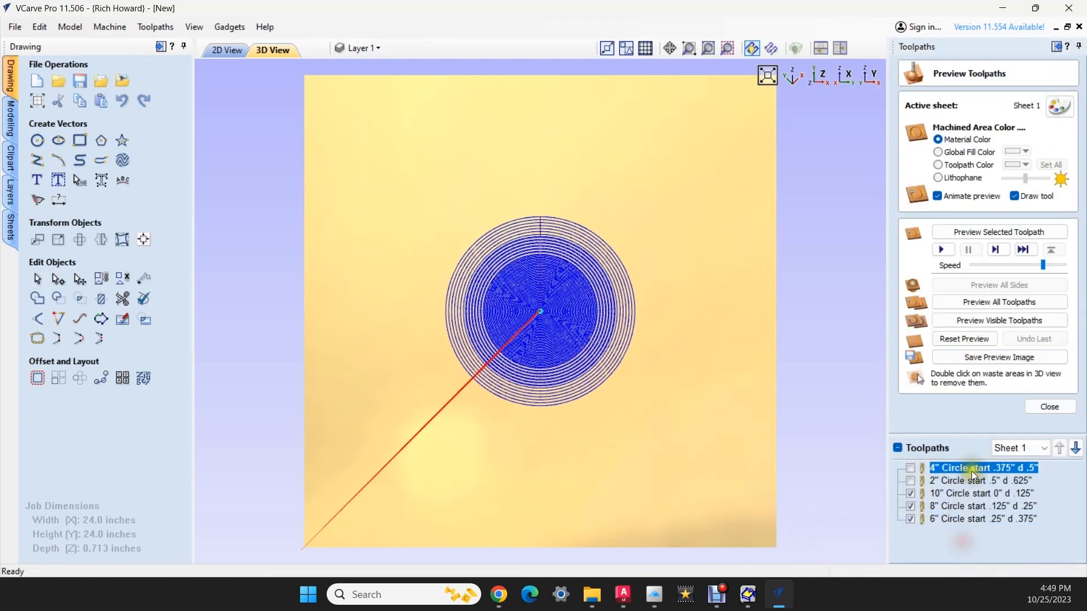
# Calculate another pocket toolpath named 6" Circle start .25" d .375" with a start depth of 0.26 inches
pyautogui.click(1047, 406)
pyautogui.click(939, 142)
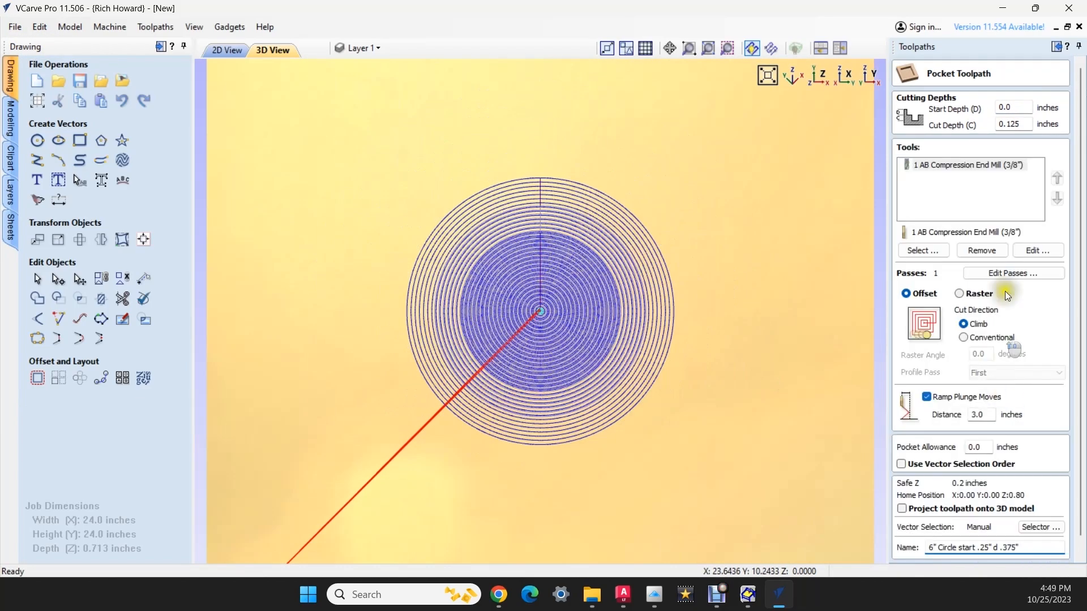
pyautogui.doubleClick(1016, 108)
pyautogui.write('0.26')
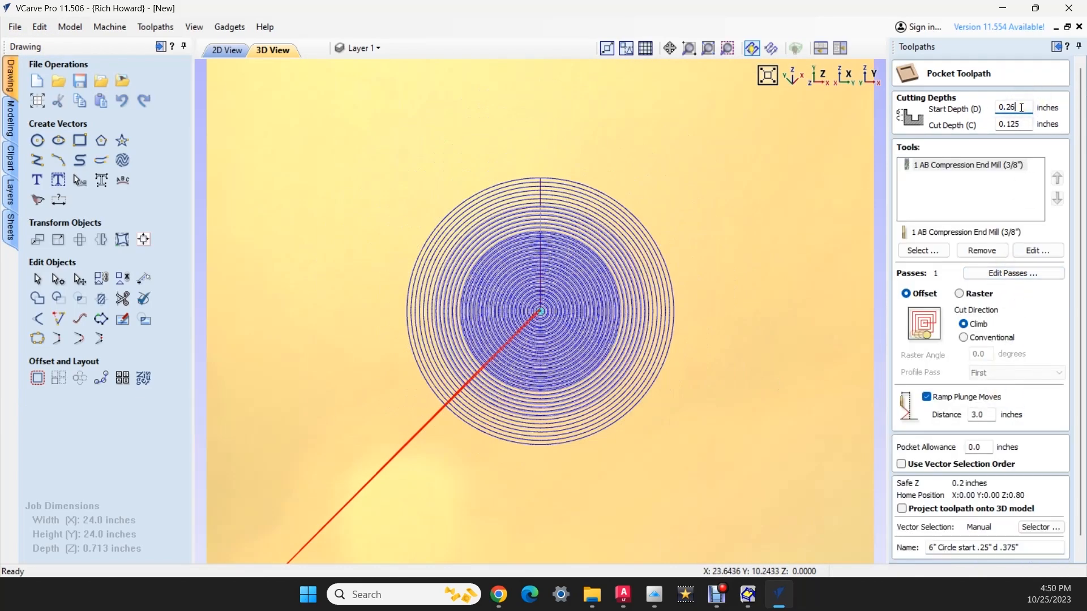
pyautogui.scroll(-1, 954, 569)
pyautogui.click(928, 552)
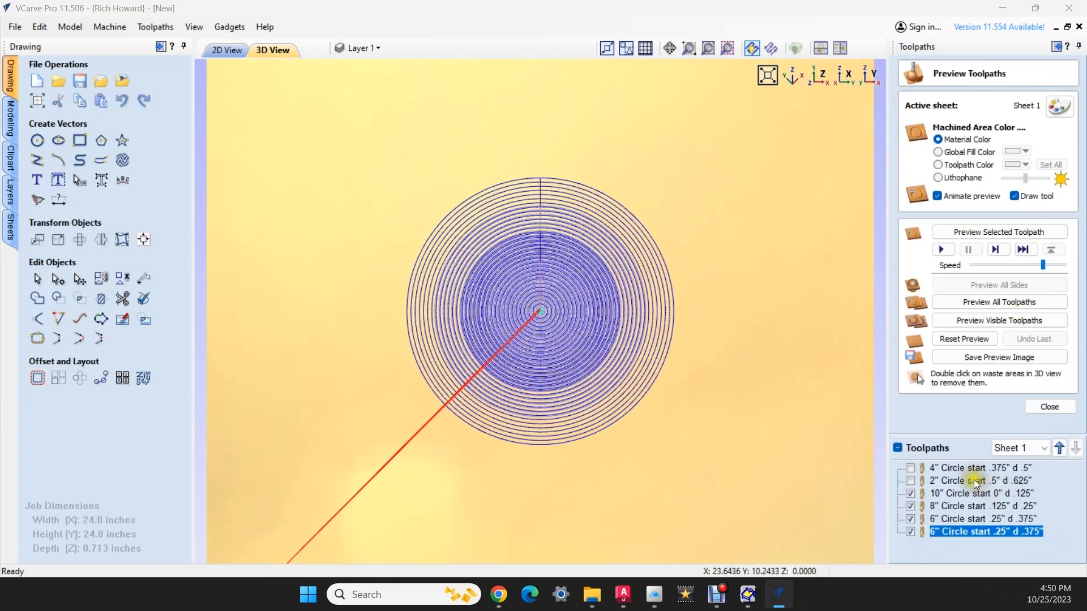
# Calculate a new pocket toolpath with start depth 0.375 inches, reusing the old 4-inch toolpath's name 4" Circle start .375" d .5"
pyautogui.rightClick(963, 465)
pyautogui.click(978, 342)
pyautogui.press('Escape')
pyautogui.click(1051, 406)
pyautogui.click(934, 141)
pyautogui.click(1023, 108)
pyautogui.scroll(-1, 970, 395)
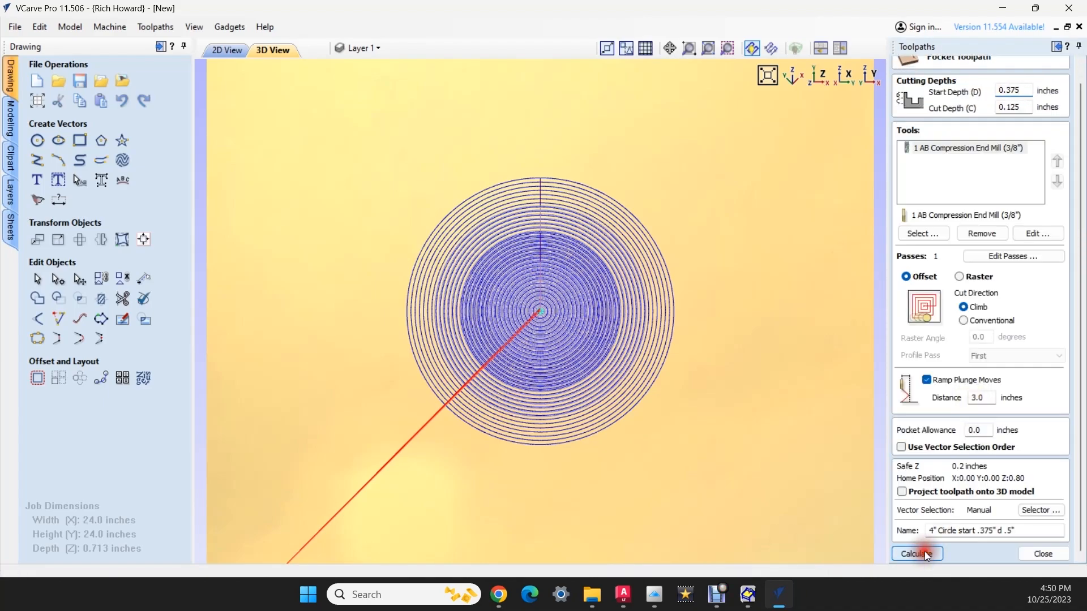
pyautogui.click(925, 551)
# Delete the old 4" Circle toolpath and copy the name of the old 2" Circle toolpath
pyautogui.click(951, 467)
pyautogui.rightClick(956, 468)
pyautogui.click(970, 375)
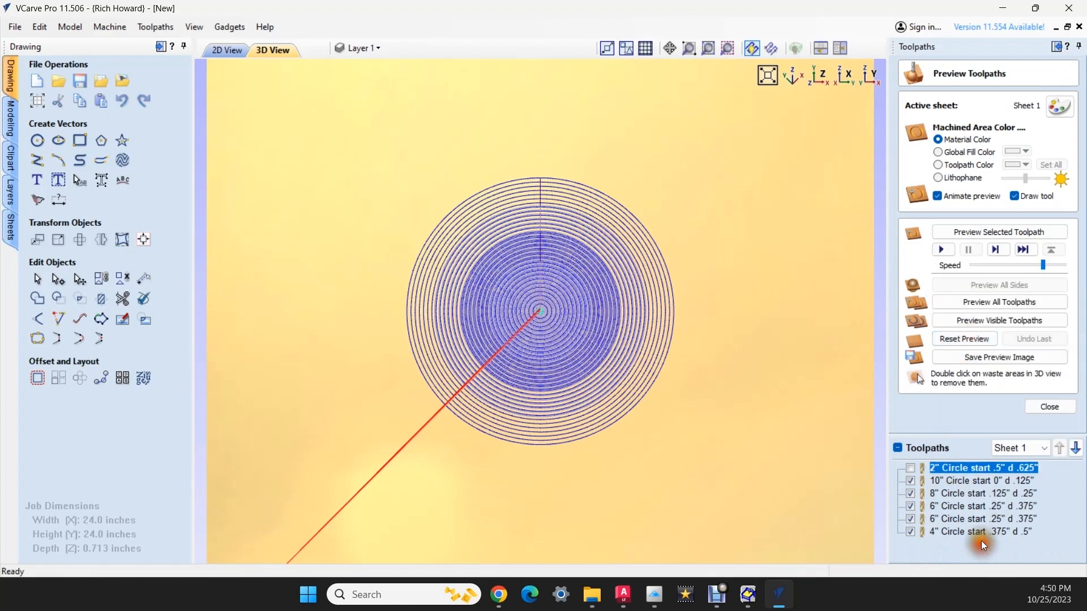
# Calculate a pocket toolpath named 2" Circle start .5" d .625" with start depth 0.5 inches, and delete the old 2" Circle toolpath
pyautogui.click(1049, 407)
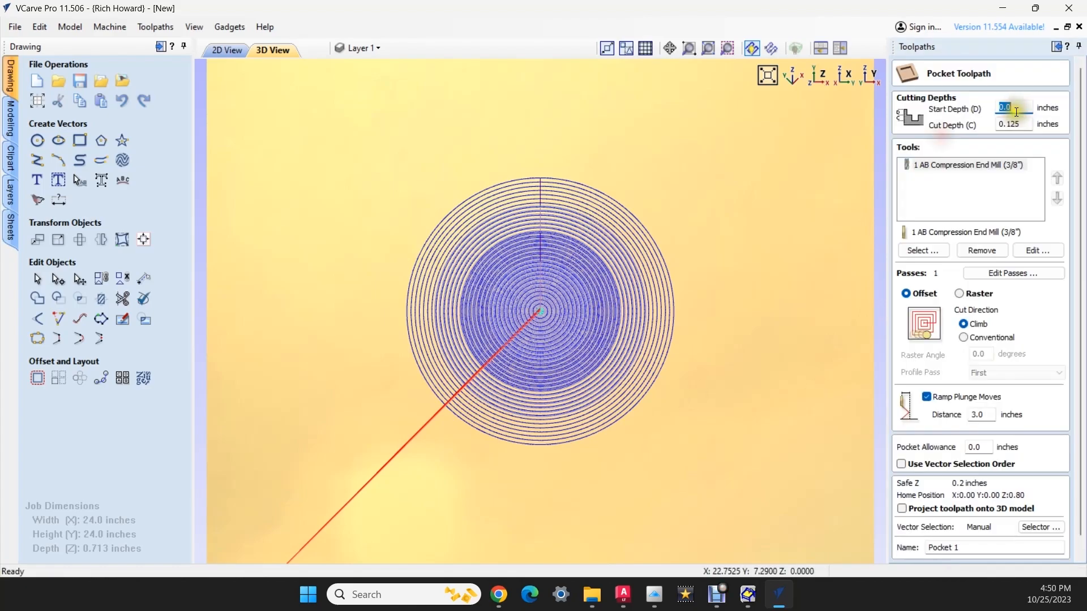
pyautogui.press('BackSpace')
pyautogui.write('5')
pyautogui.moveTo(965, 548); pyautogui.dragTo(792, 520)
pyautogui.write('2" Circle start .5" d .625"')
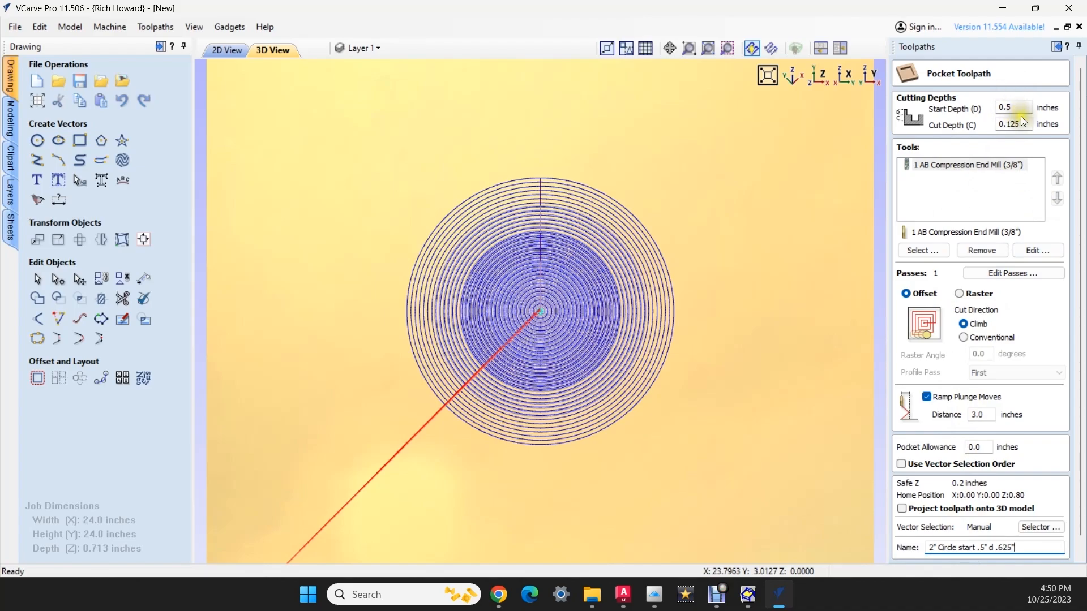
pyautogui.scroll(-1, 936, 555)
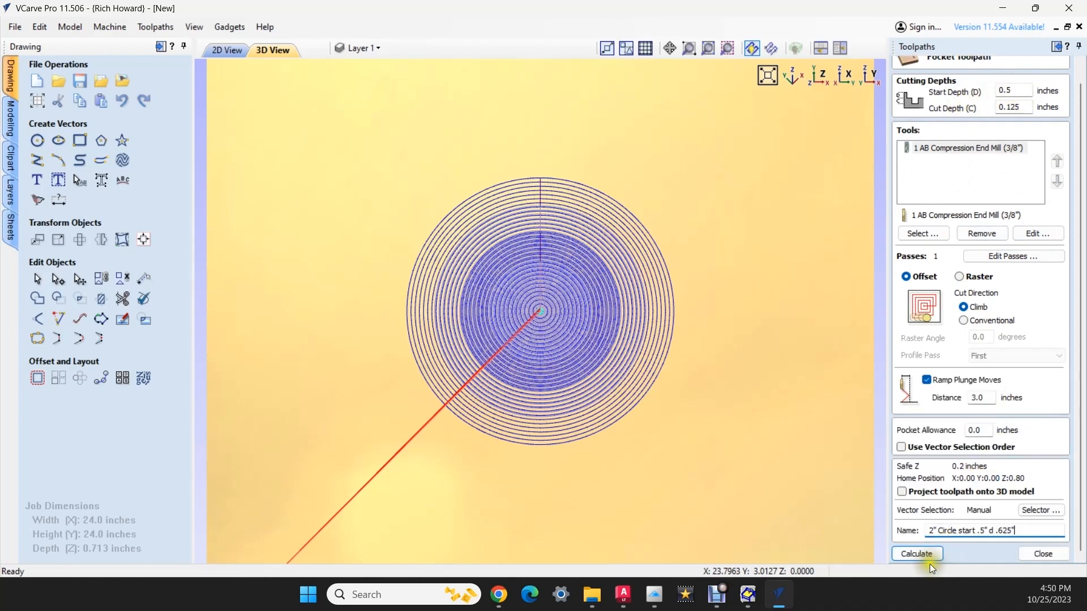
pyautogui.click(935, 556)
pyautogui.press('Delete')
# Hide all toolpaths and run a fresh preview of all of them at maximum speed
pyautogui.click(899, 449)
pyautogui.click(221, 49)
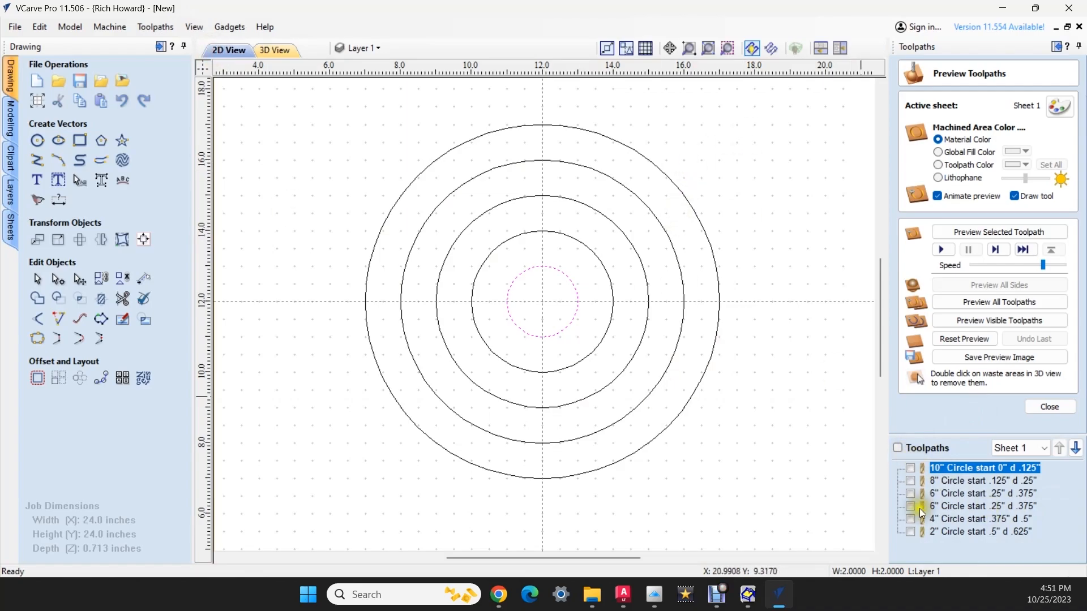
pyautogui.click(967, 339)
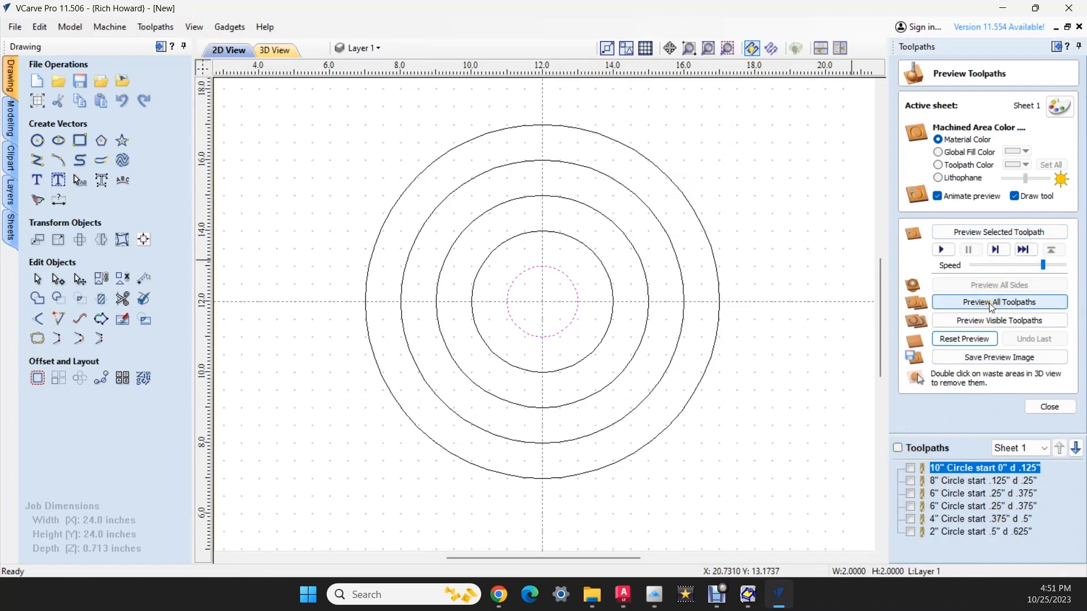
pyautogui.click(989, 304)
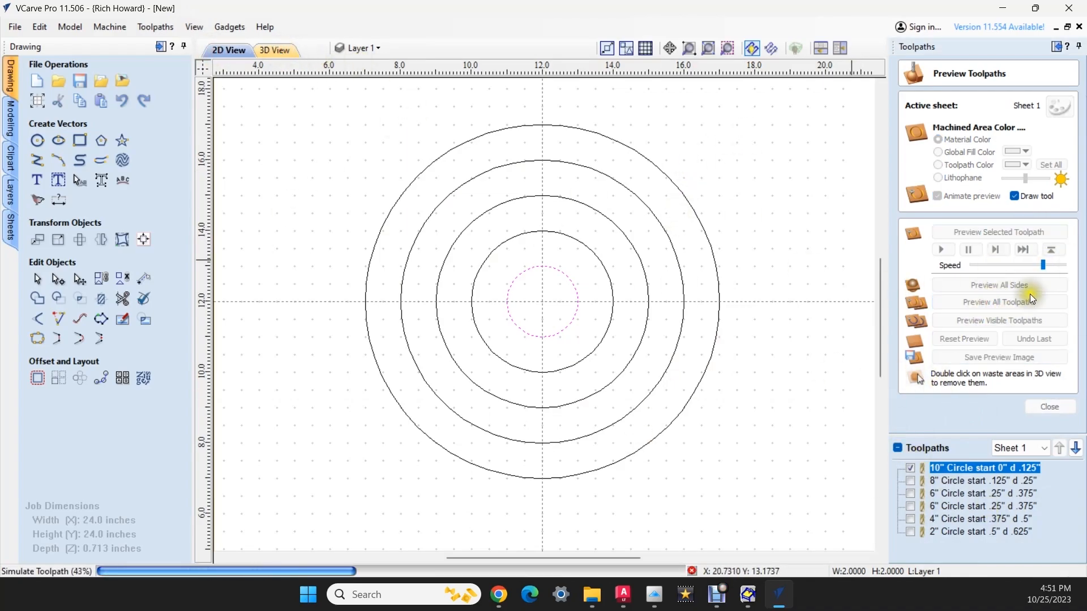
pyautogui.moveTo(1042, 265); pyautogui.dragTo(1063, 266)
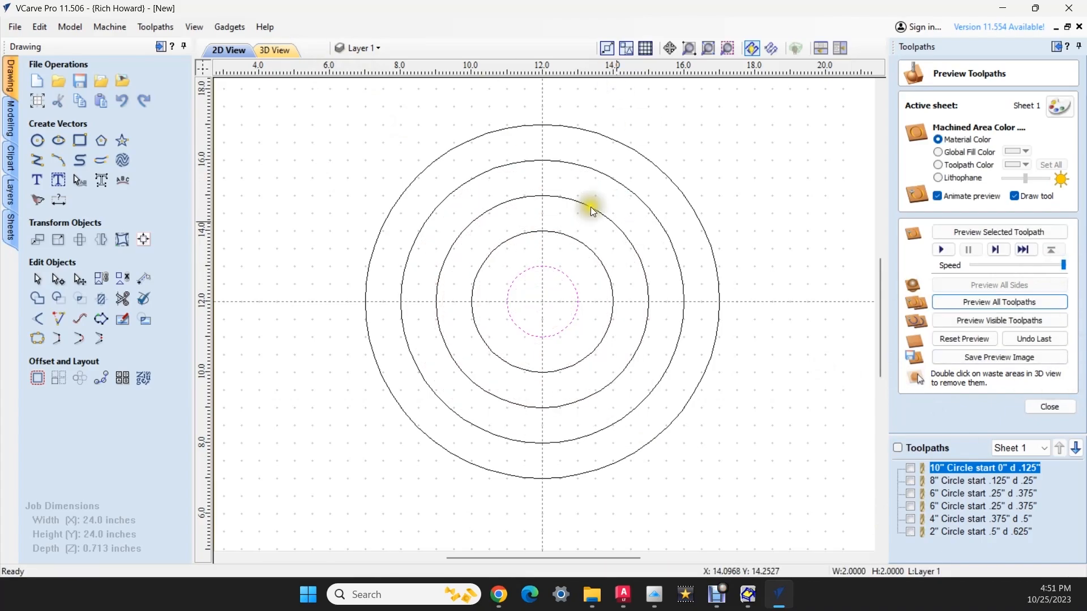
# Reset the preview and simulate all toolpaths again in the 3D view at a slower speed
pyautogui.click(270, 51)
pyautogui.click(969, 342)
pyautogui.click(985, 233)
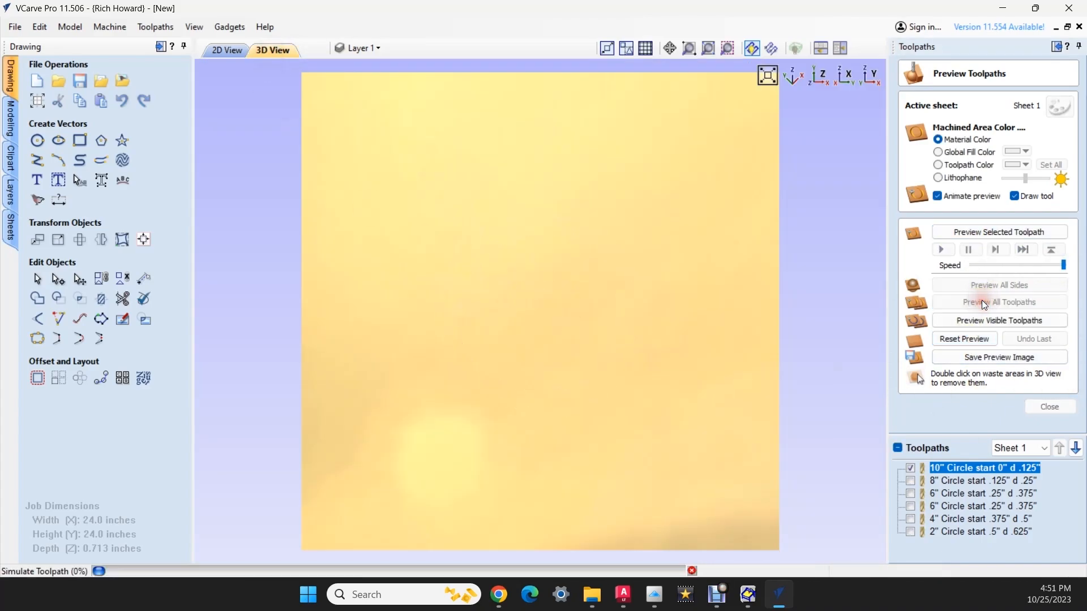
pyautogui.moveTo(1061, 264); pyautogui.dragTo(1033, 265)
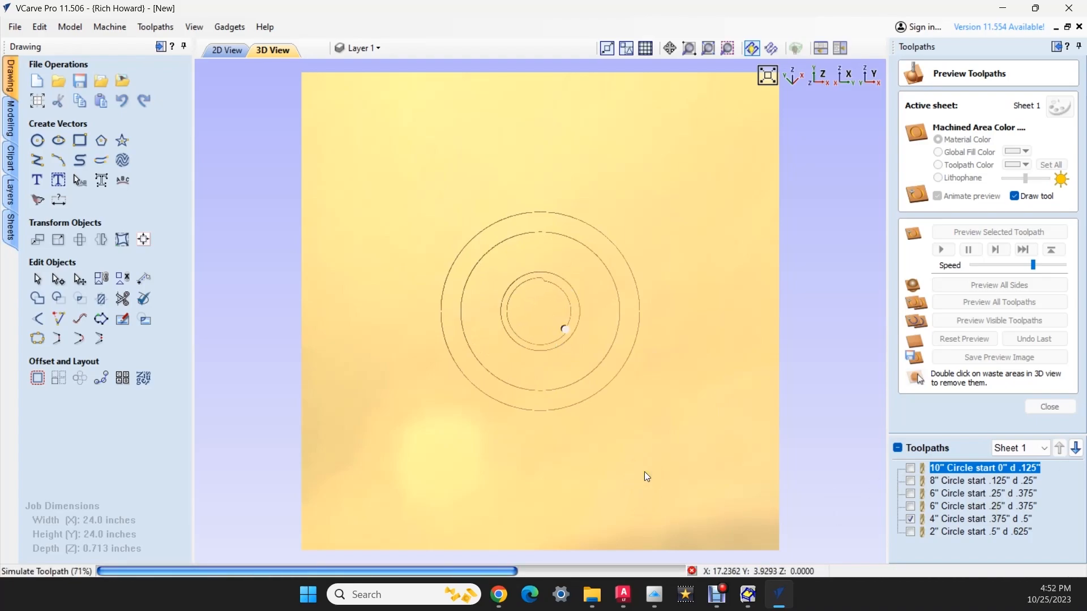
# Delete the first of the two duplicate 6" Circle toolpaths and preview the remaining one on a reset block
pyautogui.click(961, 491)
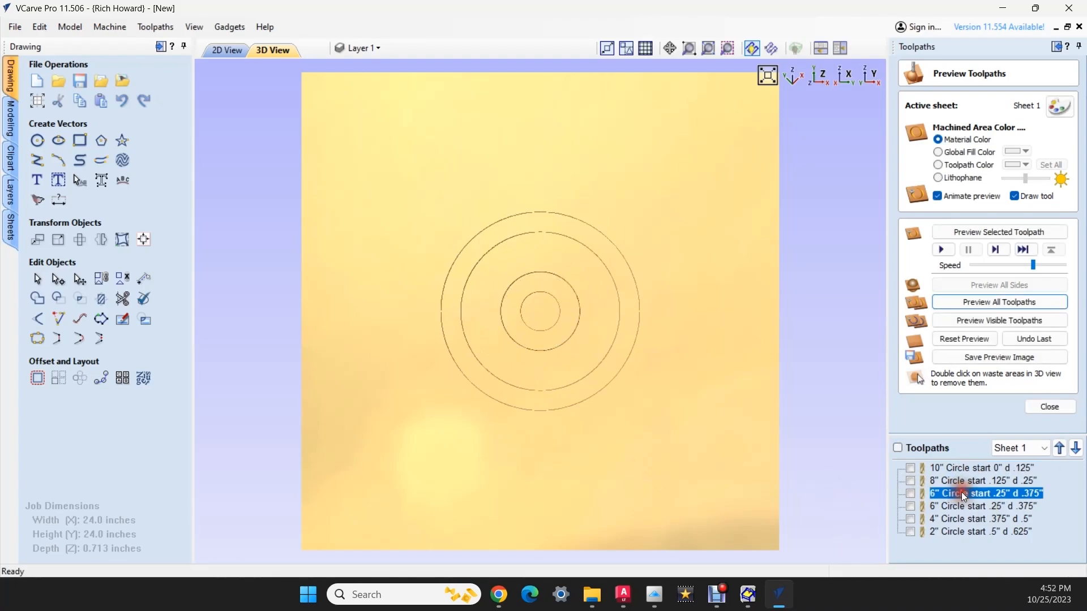
pyautogui.press('Delete')
pyautogui.click(964, 338)
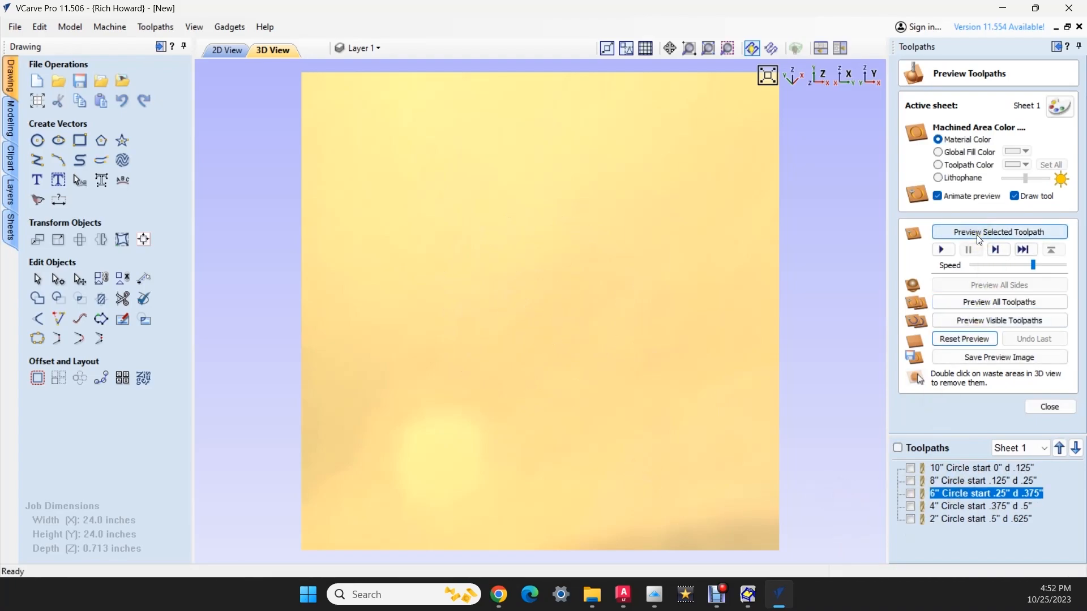
pyautogui.click(976, 236)
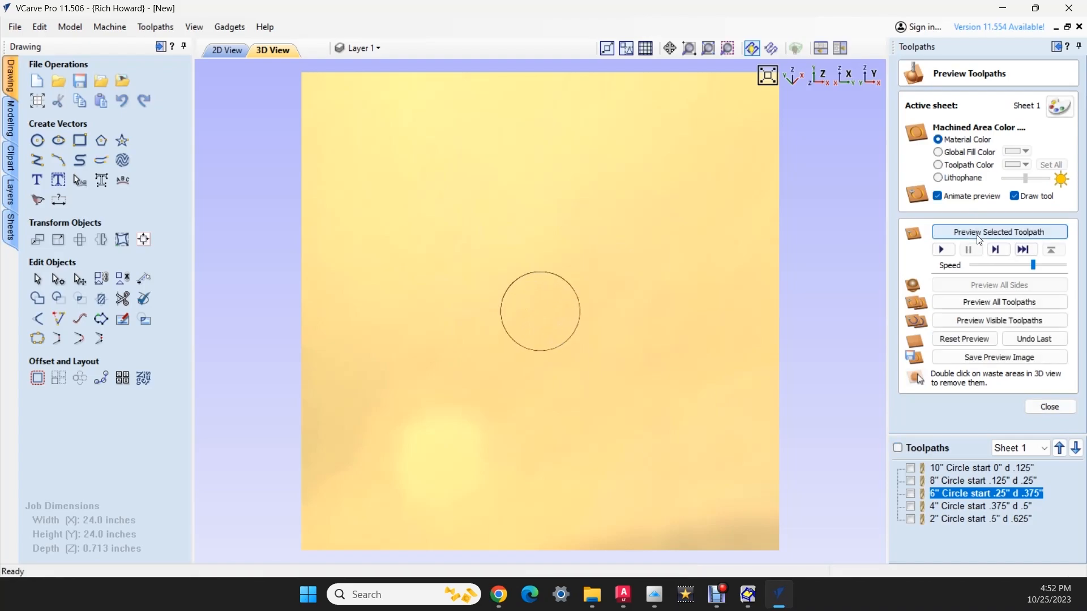
# Preview all toolpaths together, and preview the 6" Circle toolpath alone on a reset block
pyautogui.click(987, 303)
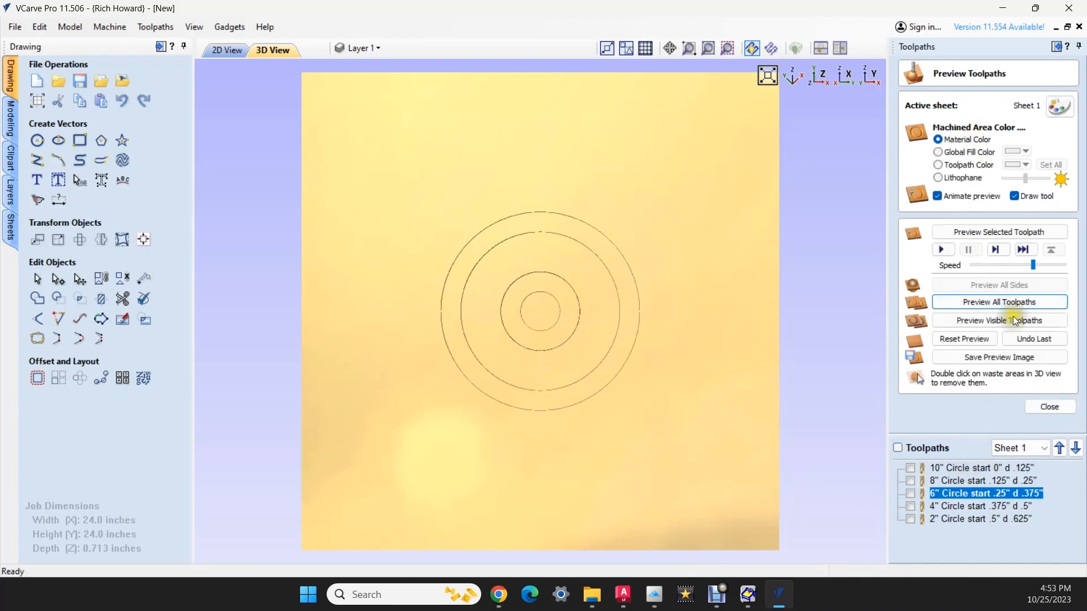
pyautogui.click(964, 338)
pyautogui.click(986, 232)
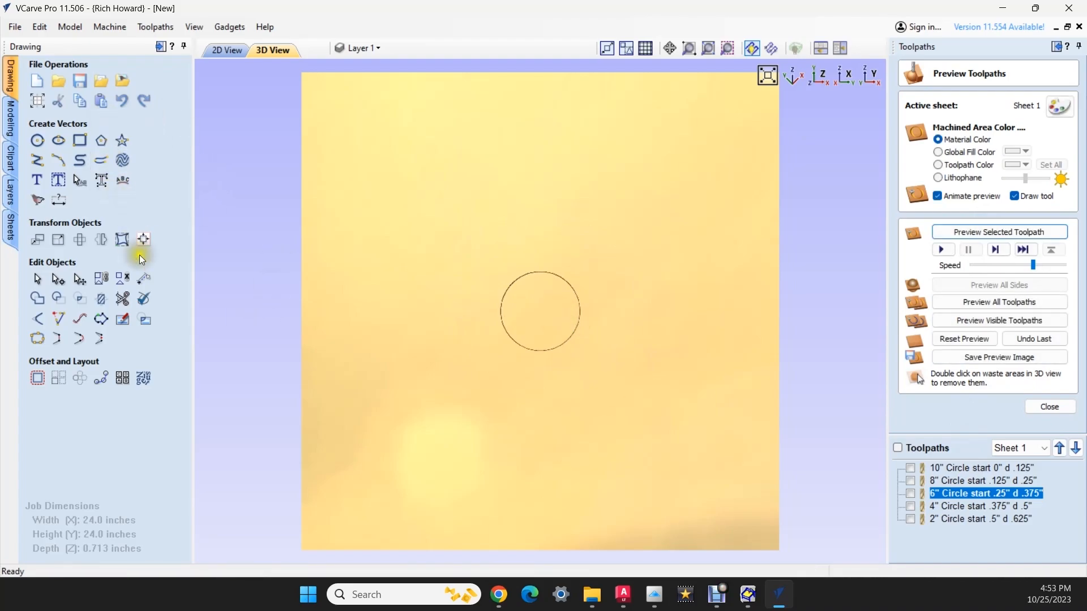
# Measure across the 6-inch circle in the 2D view
pyautogui.click(143, 279)
pyautogui.click(227, 50)
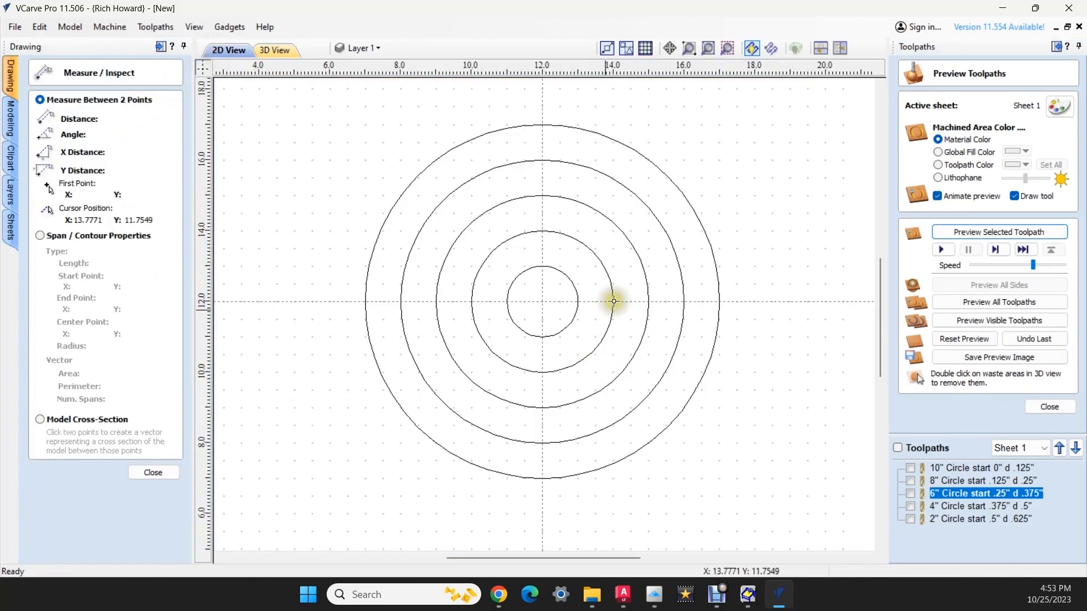
pyautogui.moveTo(640, 260); pyautogui.dragTo(448, 348)
pyautogui.press('Escape')
# Check the 6", 4" and 2" Circle toolpaths against the circles in the 2D view
pyautogui.click(948, 493)
pyautogui.click(940, 506)
pyautogui.click(942, 517)
pyautogui.click(949, 493)
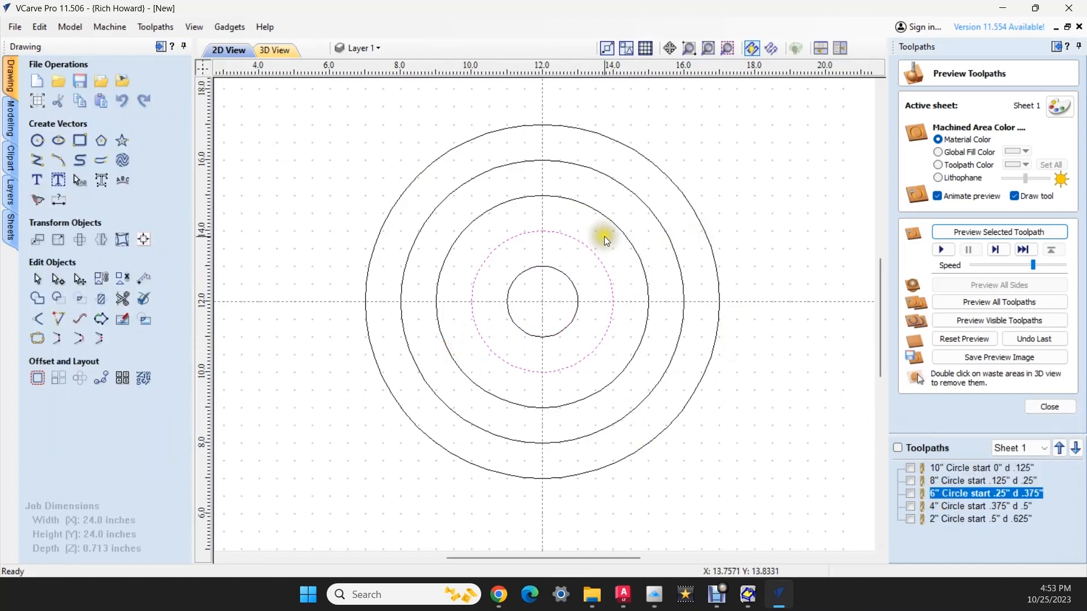
# Calculate a pocket toolpath on the 6-inch circle with a start depth of 0.25 inches
pyautogui.click(646, 269)
pyautogui.click(606, 267)
pyautogui.click(638, 257)
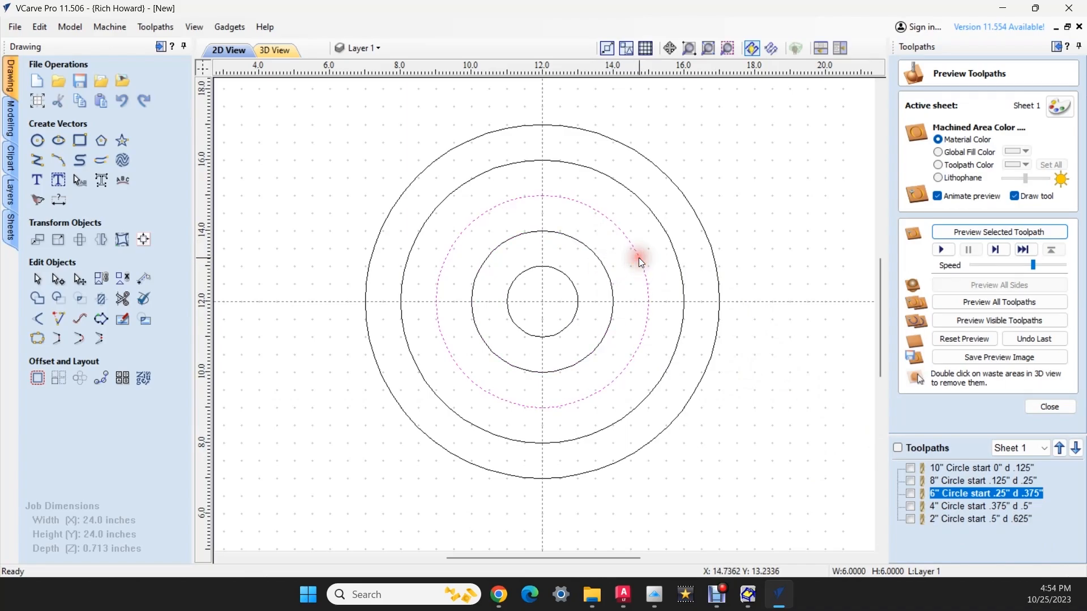
pyautogui.click(1057, 405)
pyautogui.click(940, 136)
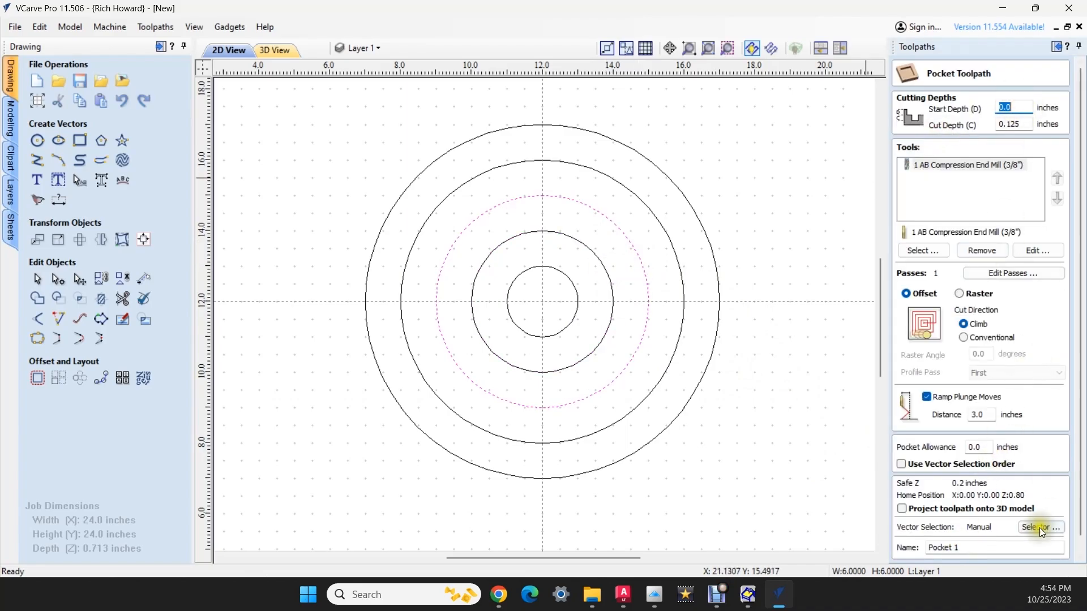
pyautogui.scroll(-1, 1046, 515)
pyautogui.write('0.25')
pyautogui.click(917, 554)
# Copy the name of the faulty 6" Circle toolpath and delete that toolpath
pyautogui.rightClick(971, 492)
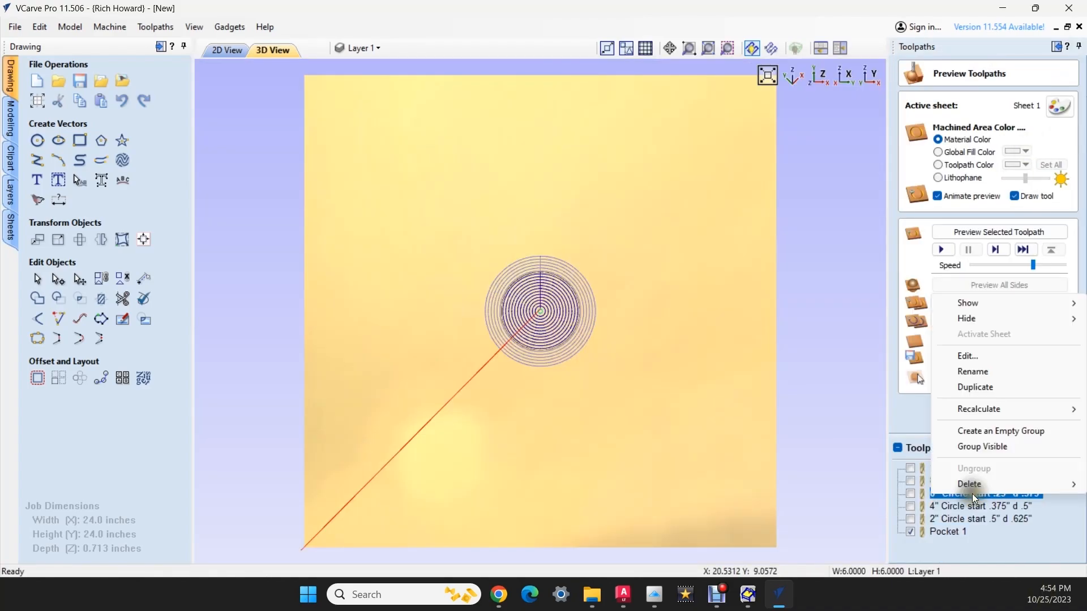
pyautogui.click(985, 373)
pyautogui.hotkey('ctrl', 'c')
pyautogui.click(954, 494)
pyautogui.press('Delete')
# Rename Pocket 1 as 6" Circle start .25" d .375" and move it between the 8" and 4" Circle toolpaths
pyautogui.rightClick(952, 518)
pyautogui.click(977, 395)
pyautogui.hotkey('ctrl', 'v')
pyautogui.click(969, 549)
pyautogui.moveTo(958, 517); pyautogui.dragTo(955, 484)
# Overlay the 8", 6" and 4" Circle toolpaths, and simulate only the 6" Circle toolpath on a reset block
pyautogui.click(955, 341)
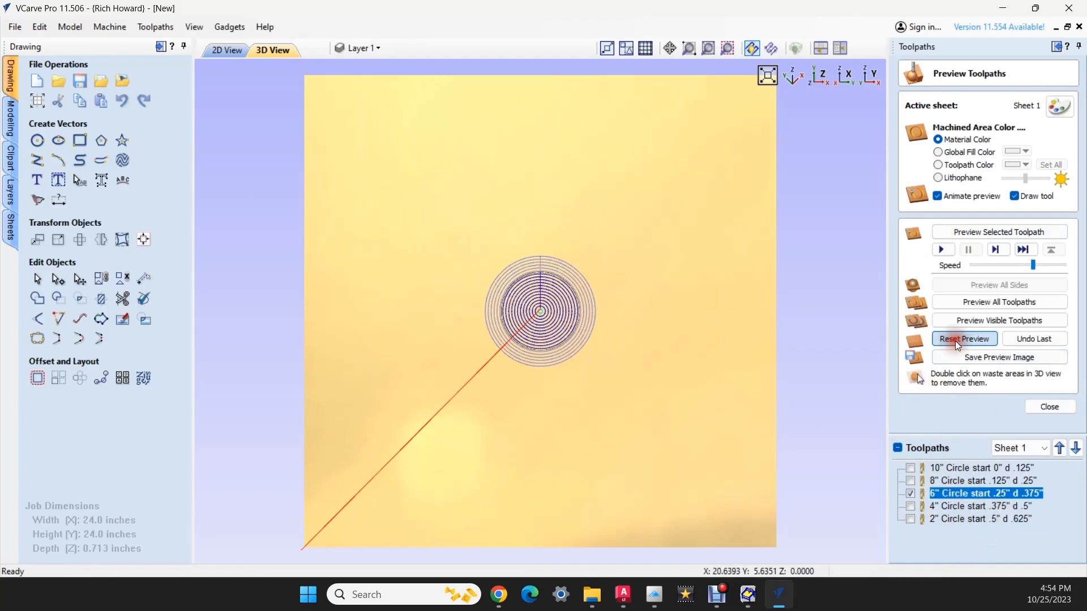
pyautogui.click(910, 493)
pyautogui.click(910, 481)
pyautogui.click(911, 494)
pyautogui.click(909, 506)
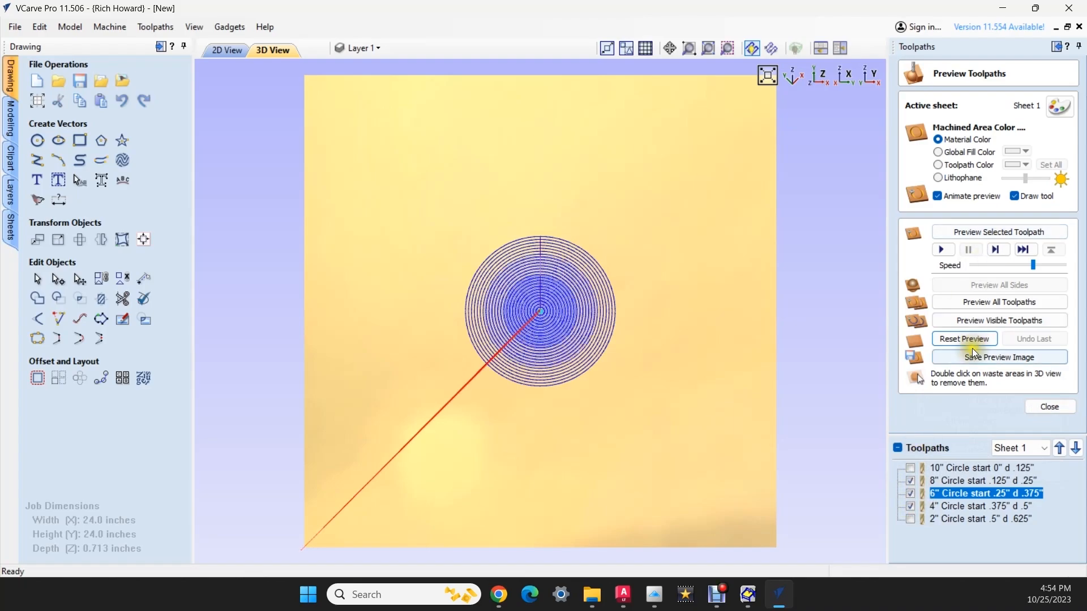
pyautogui.click(1004, 233)
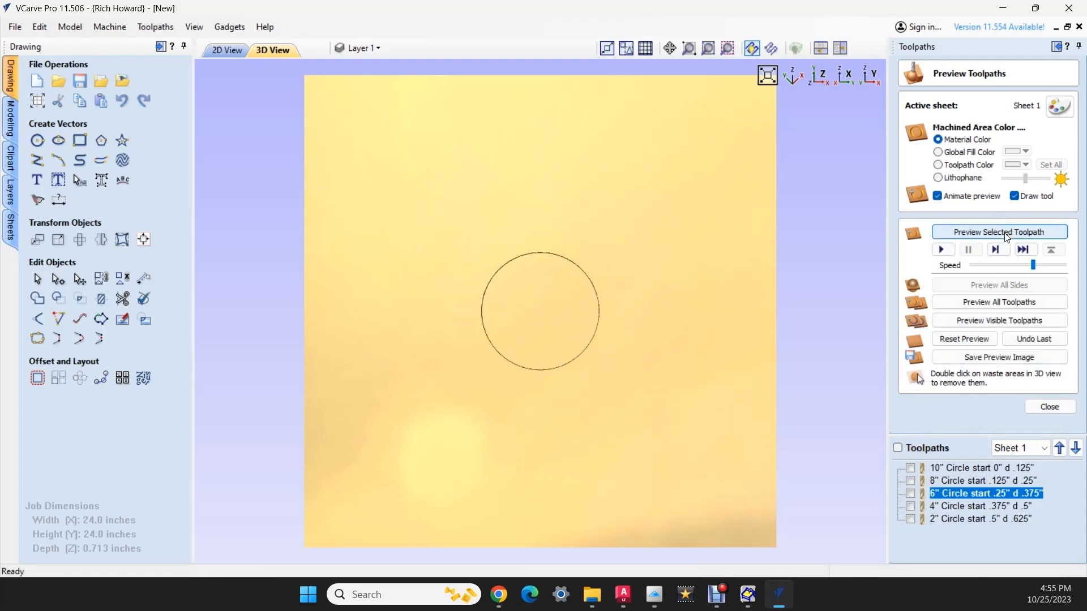
# Show the 8", 6" and 4" Circle toolpath lines over the simulated 6-inch pocket
pyautogui.click(910, 481)
pyautogui.click(910, 494)
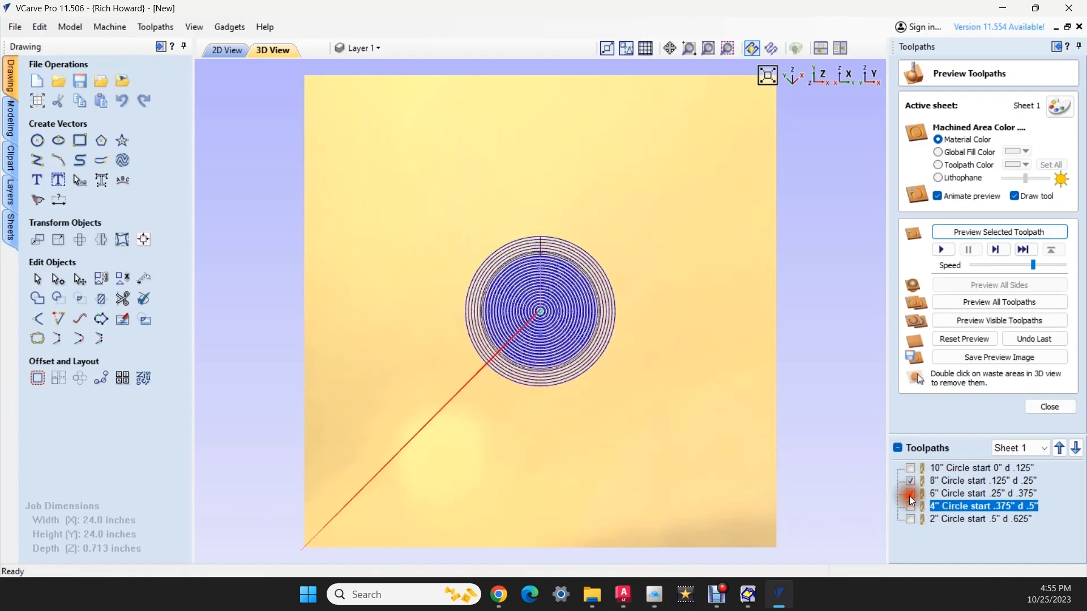
pyautogui.click(910, 507)
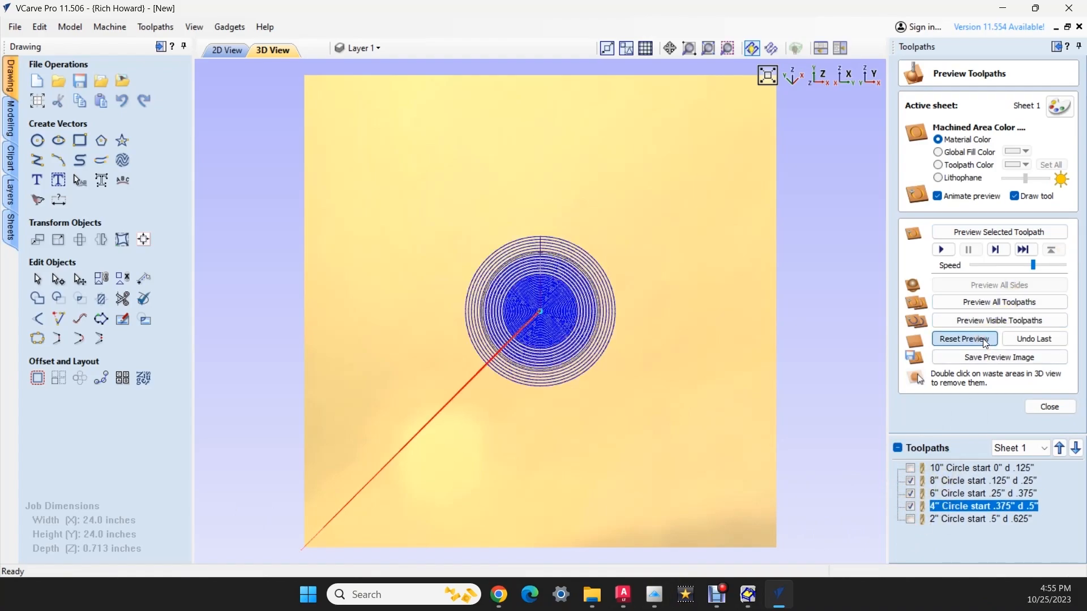
# Reset the preview, hide the shown toolpaths, and simulate all five toolpaths at a slower speed
pyautogui.click(982, 338)
pyautogui.click(911, 481)
pyautogui.click(910, 493)
pyautogui.click(910, 507)
pyautogui.click(994, 300)
pyautogui.moveTo(1033, 264)
pyautogui.mouseDown()
pyautogui.moveTo(1063, 265)
pyautogui.moveTo(1023, 268)
pyautogui.mouseUp()
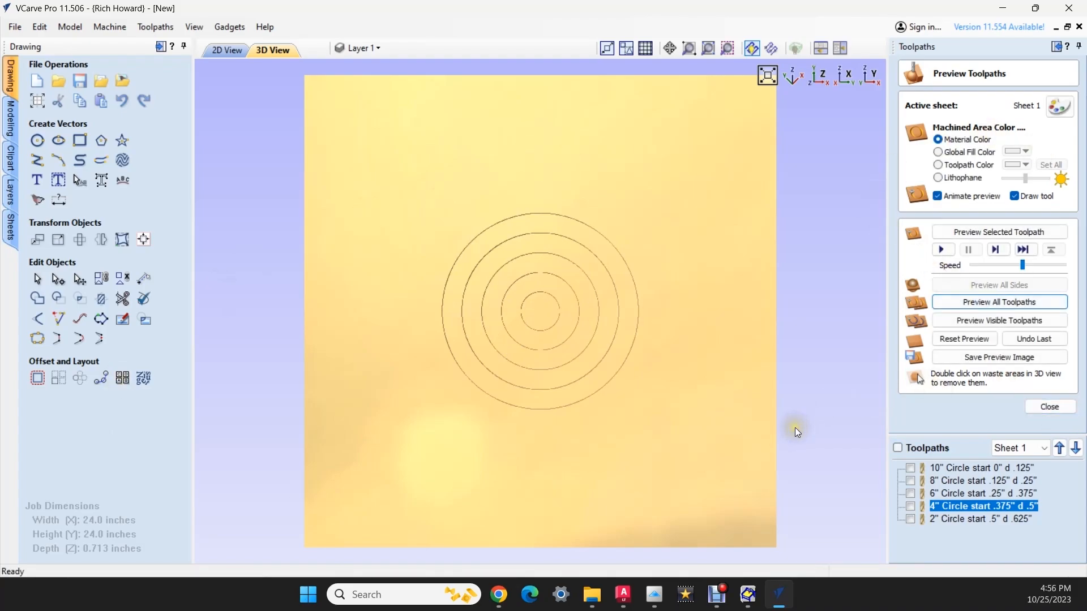
# Examine the simulated circular steps up close from above and from a tilted 3D view
pyautogui.scroll(4, 549, 310)
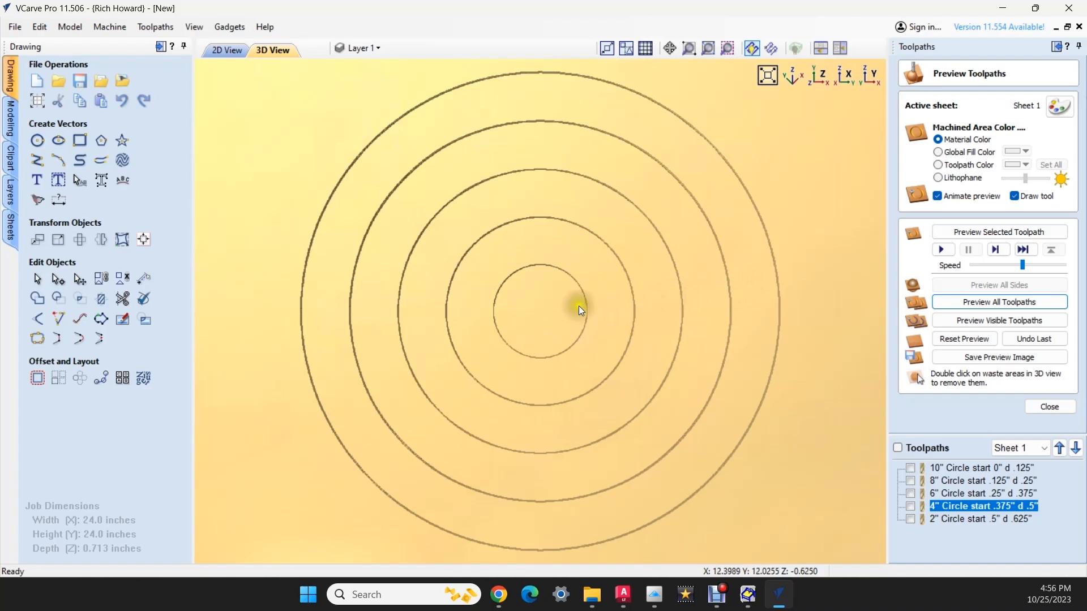
pyautogui.scroll(-3, 498, 297)
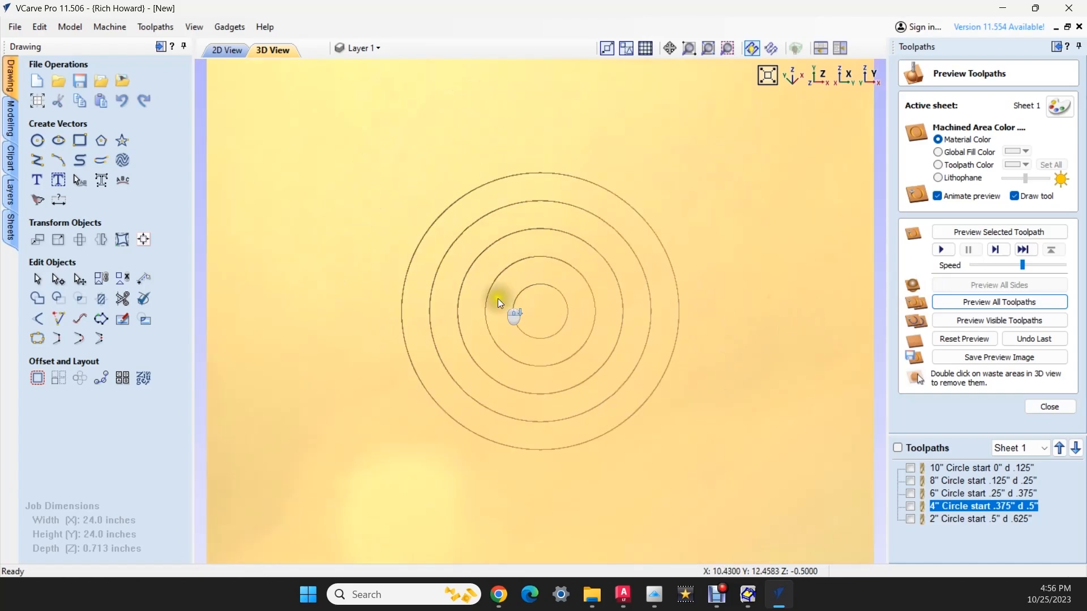
pyautogui.moveTo(509, 310); pyautogui.dragTo(674, 287)
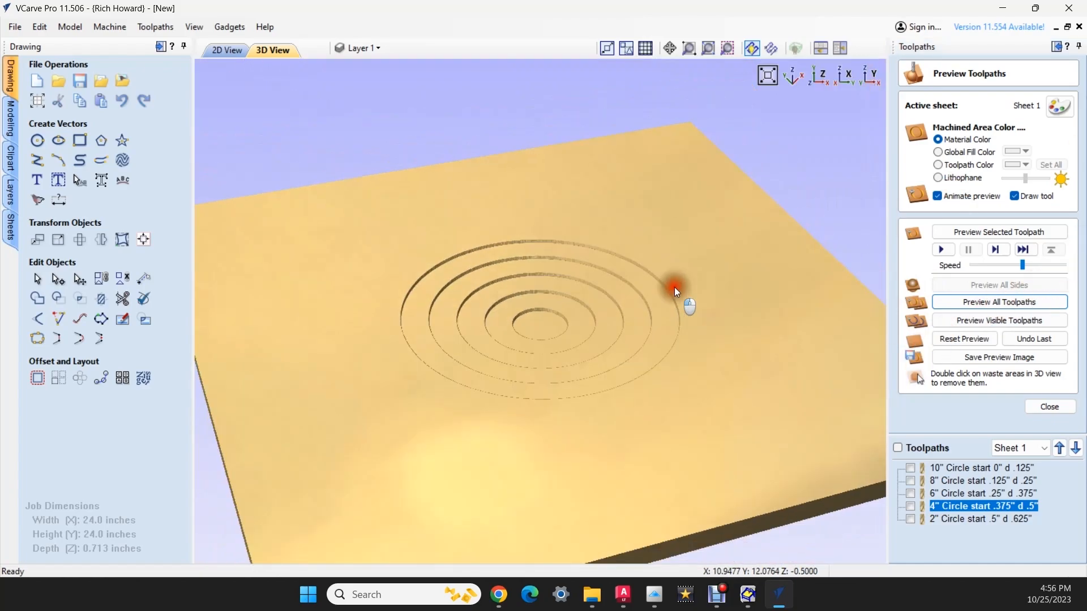
pyautogui.scroll(3, 464, 362)
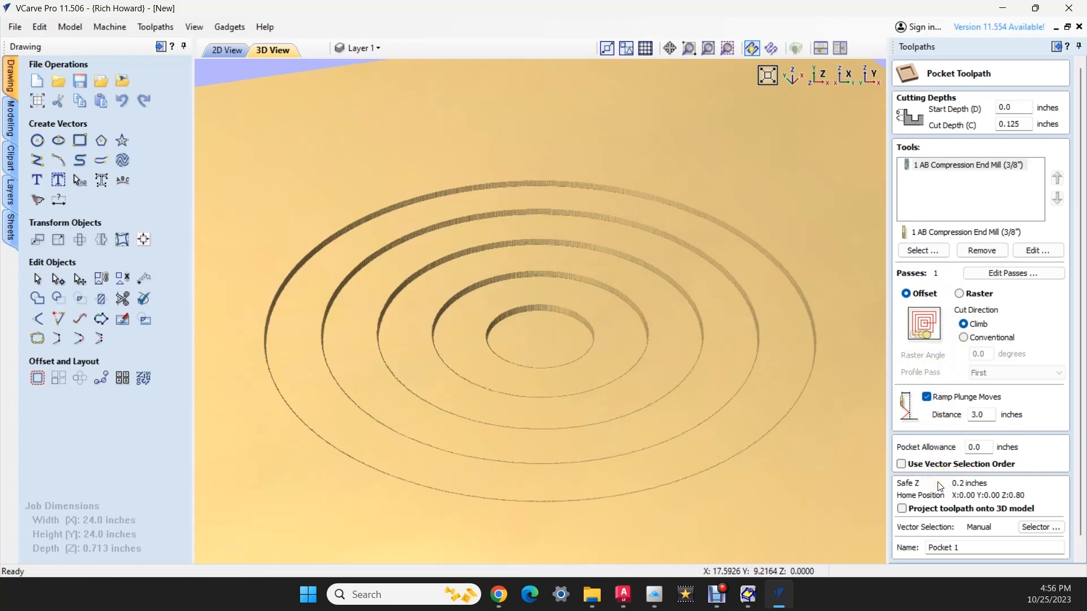
# Close the pocket toolpath form and bring up all five circle toolpaths for saving as visible toolpaths to one file
pyautogui.scroll(-1, 937, 483)
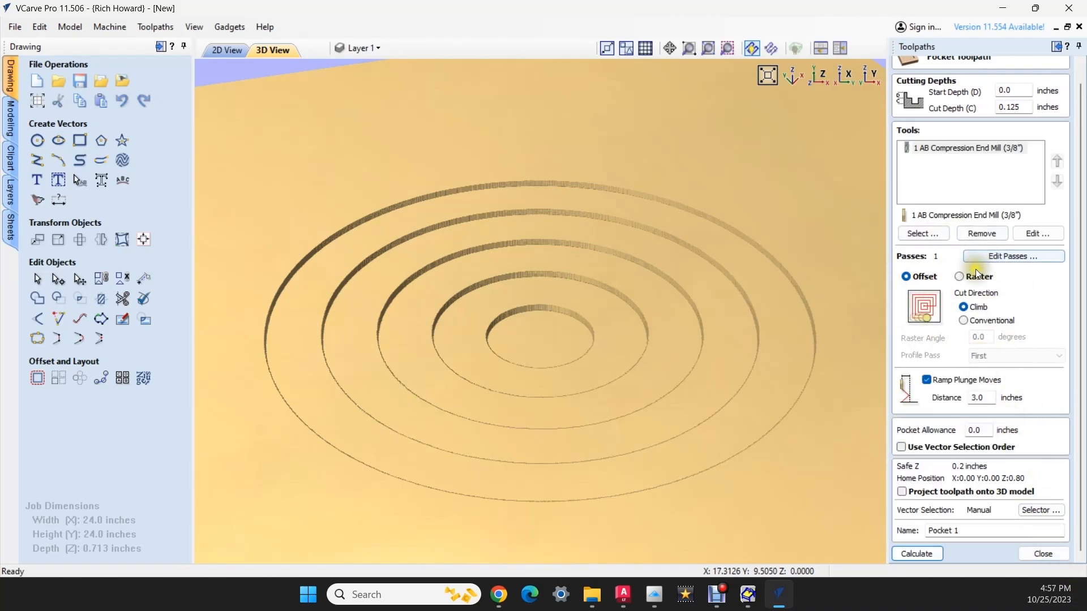
pyautogui.click(1056, 555)
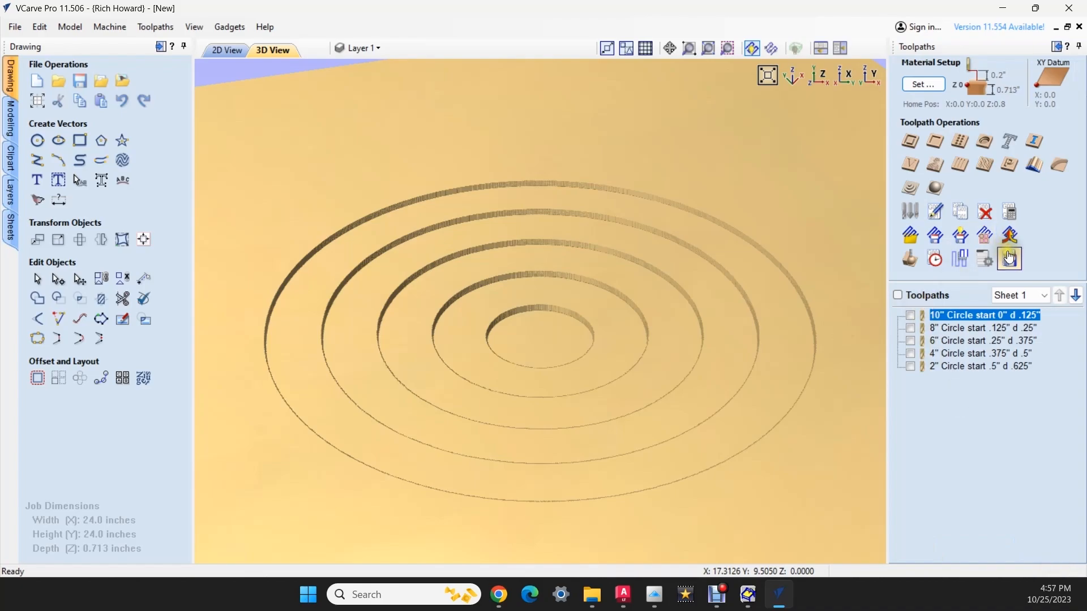
pyautogui.click(897, 293)
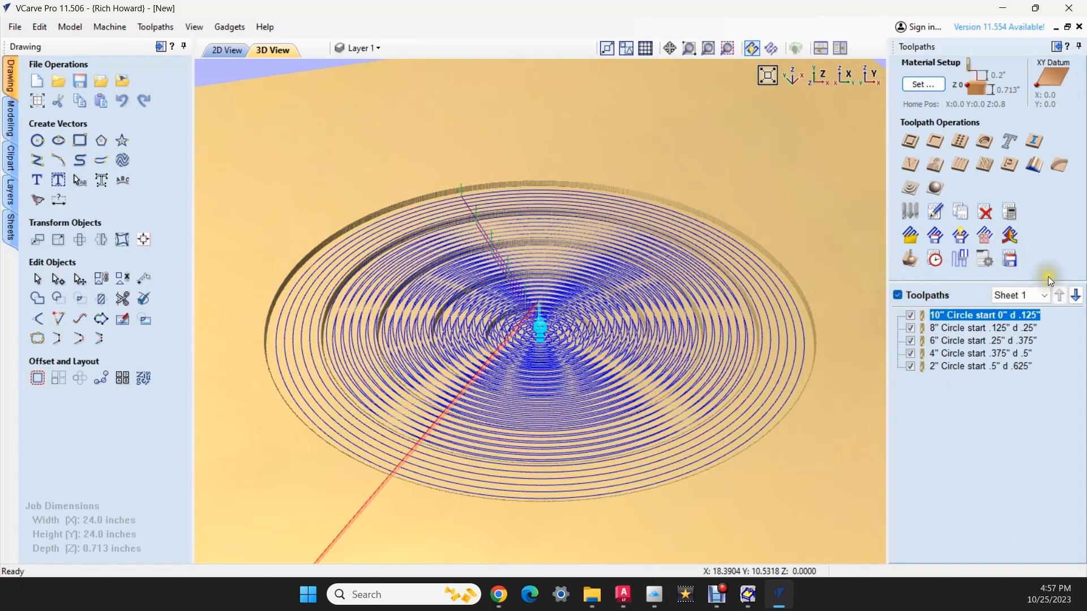
pyautogui.click(1009, 259)
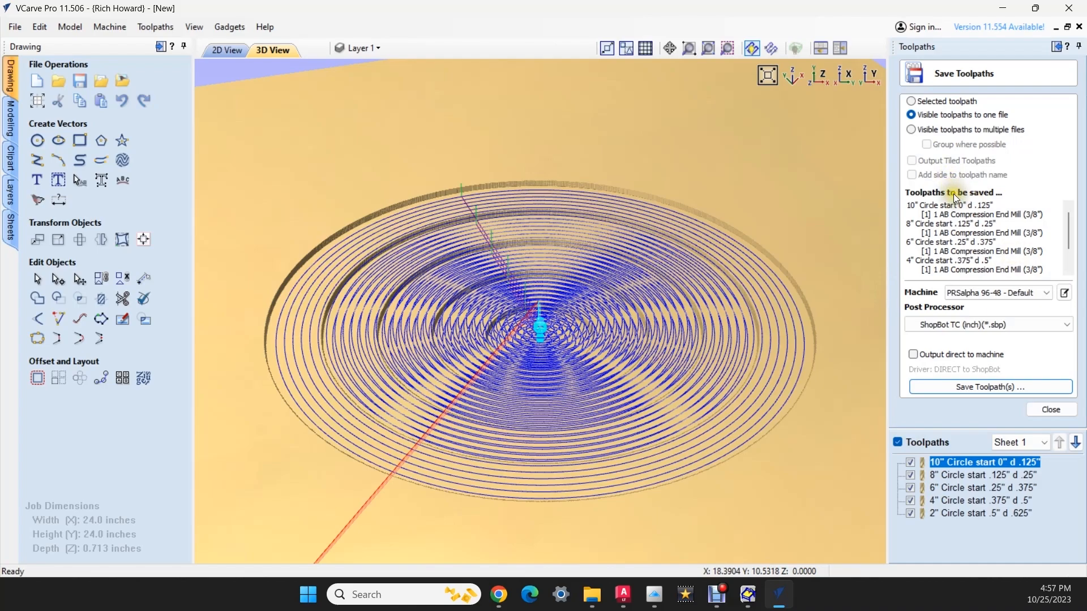
pyautogui.scroll(-3, 946, 211)
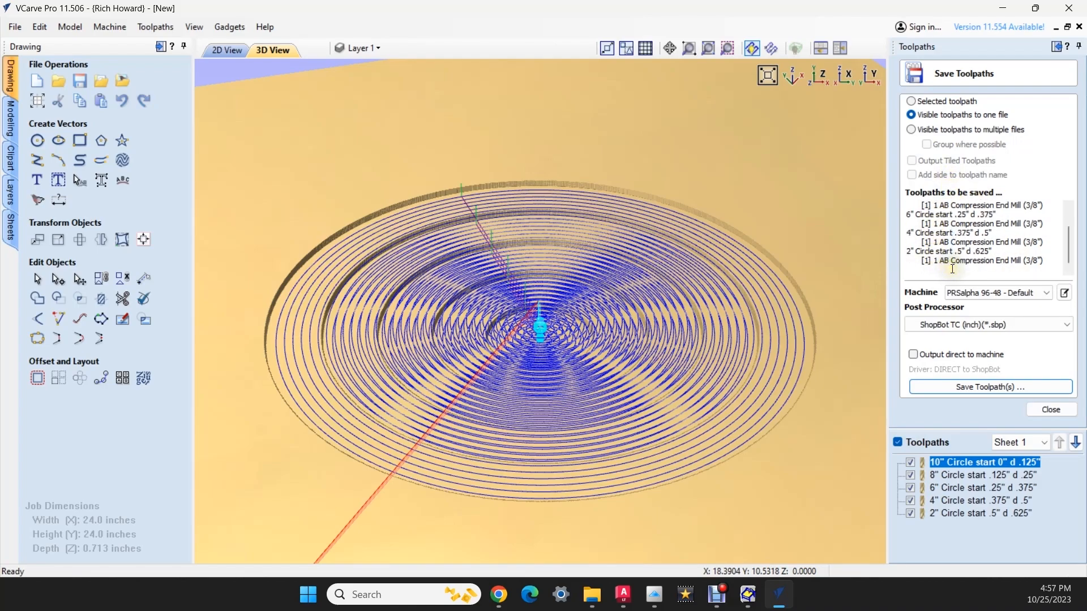
# Save the toolpaths as the ShopBot TC (inch) file "Circle experiment with 10 8 6 4 2 inch diameter circles.sbp"
pyautogui.click(954, 385)
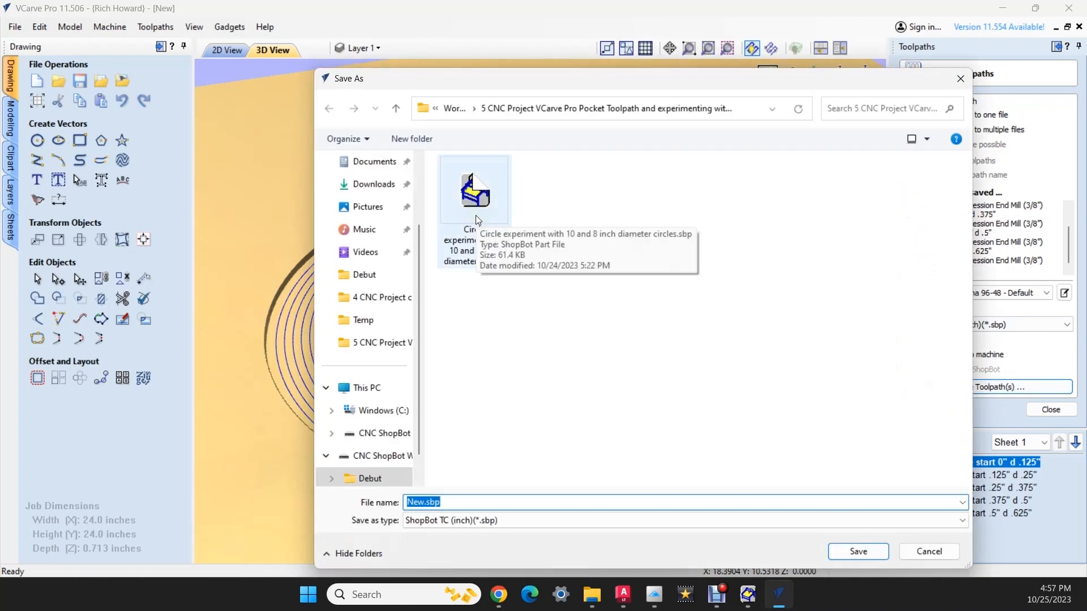
pyautogui.click(475, 215)
pyautogui.click(512, 502)
pyautogui.doubleClick(511, 503)
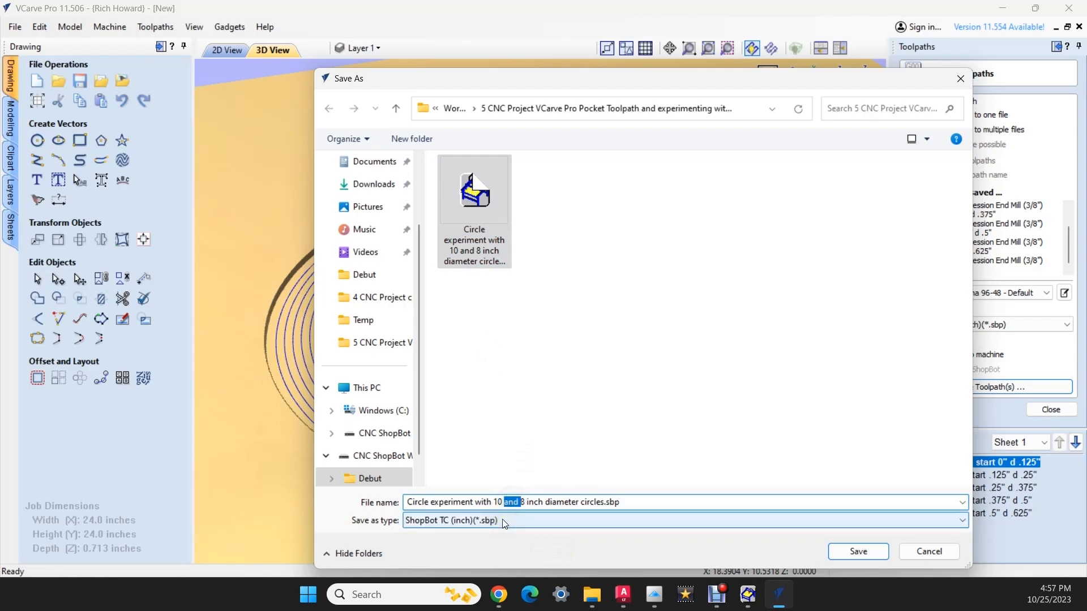
pyautogui.write('&')
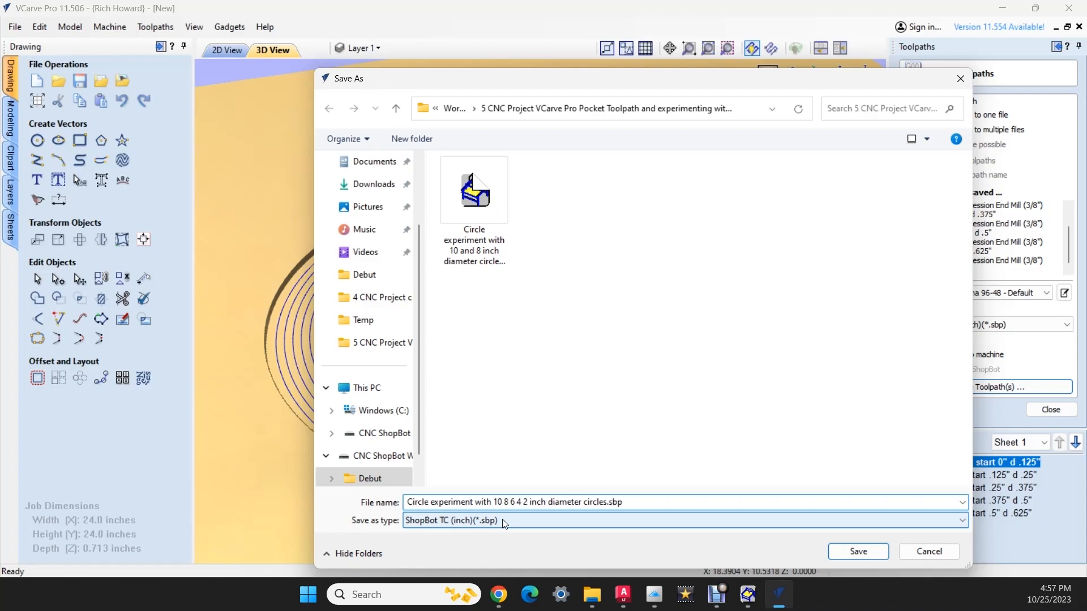
pyautogui.click(846, 553)
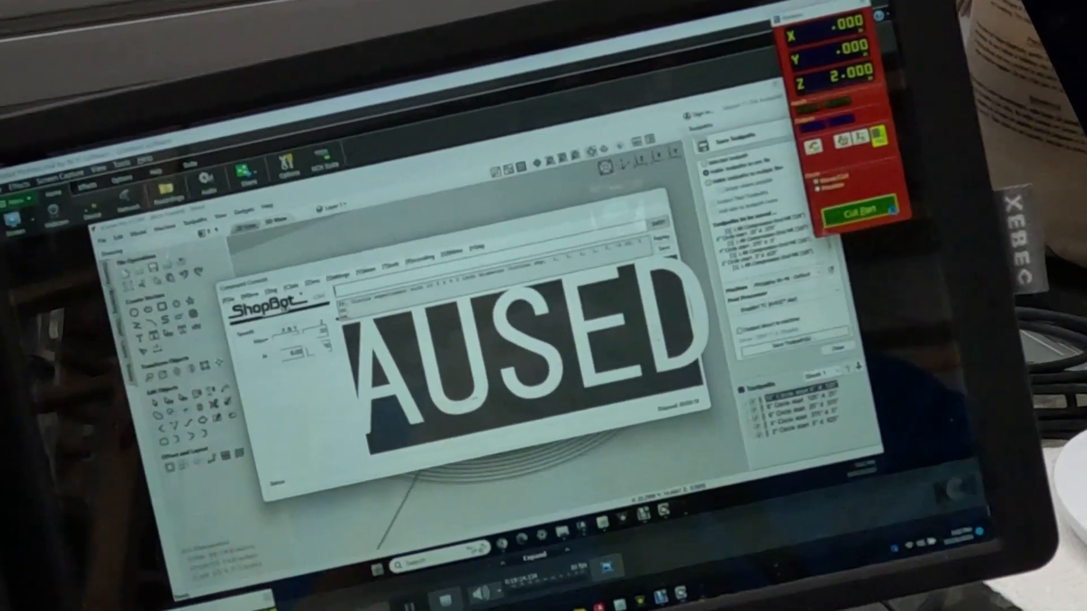
# In the ShopBot control software, bring up the part file load settings and start the cut
pyautogui.click(893, 210)
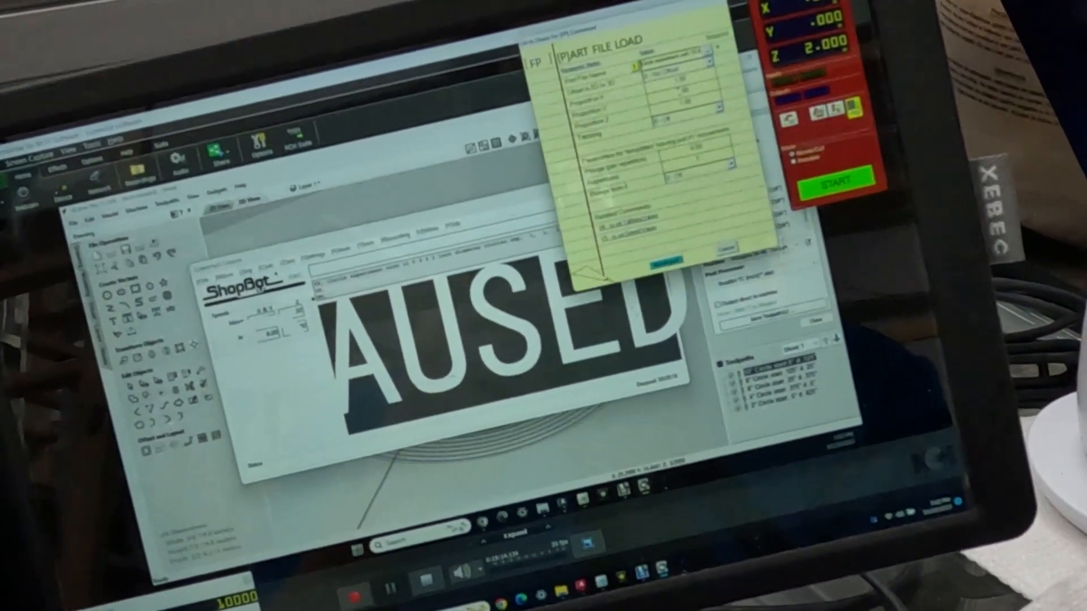
pyautogui.click(828, 173)
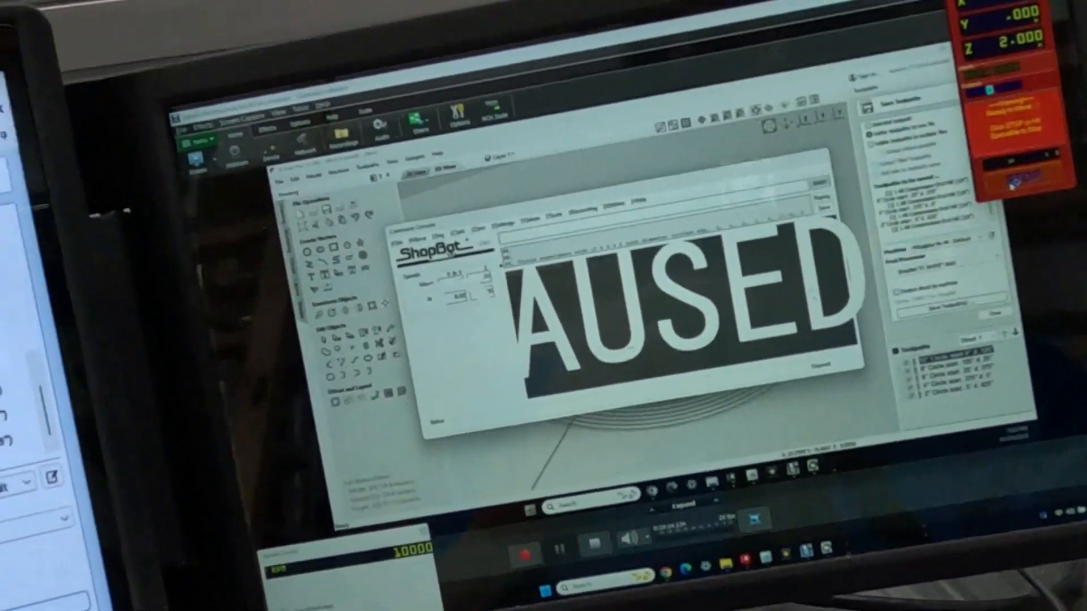